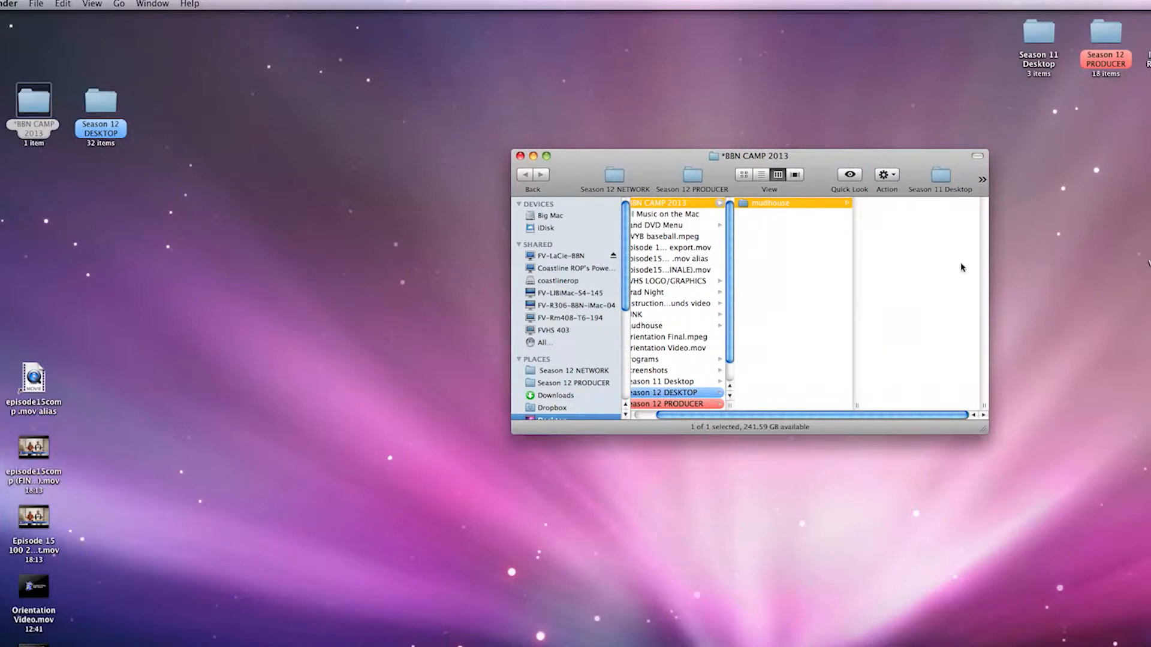
Open the Season 12 DESKTOP folder and view the ep1_clip name example folder inside the red-labelled personal folder.
{"action": "left_click_drag", "start_coordinate": [931, 251], "coordinate": [905, 197]}
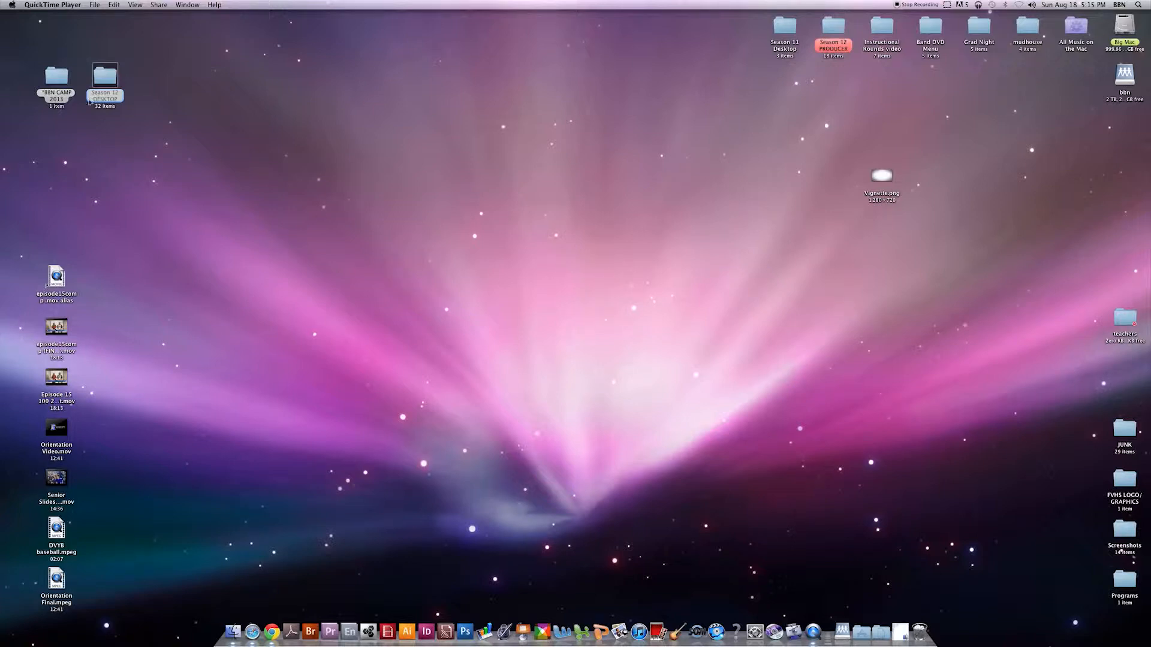
{"action": "double_click", "coordinate": [107, 97]}
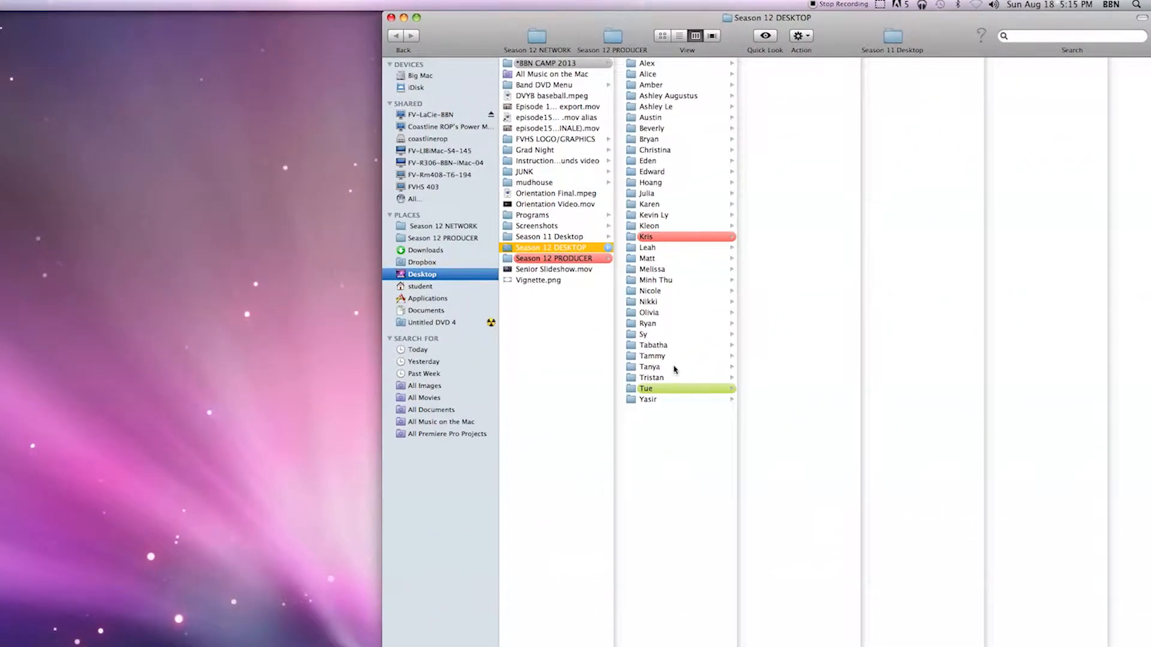
{"action": "left_click", "coordinate": [666, 238]}
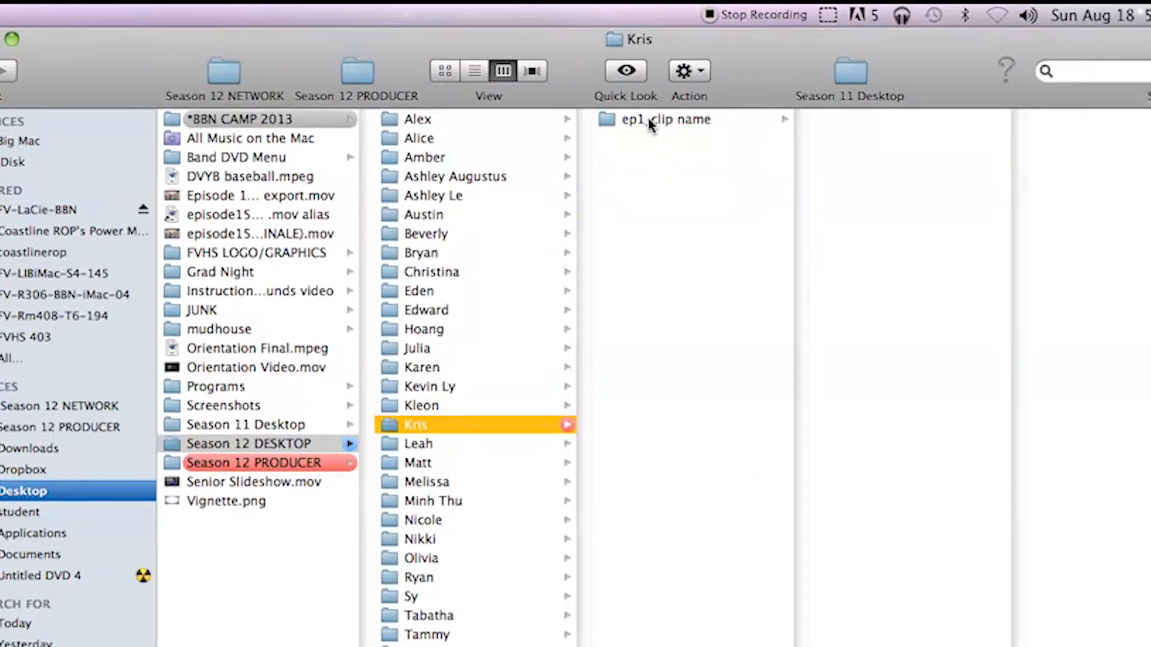
{"action": "left_click", "coordinate": [650, 123]}
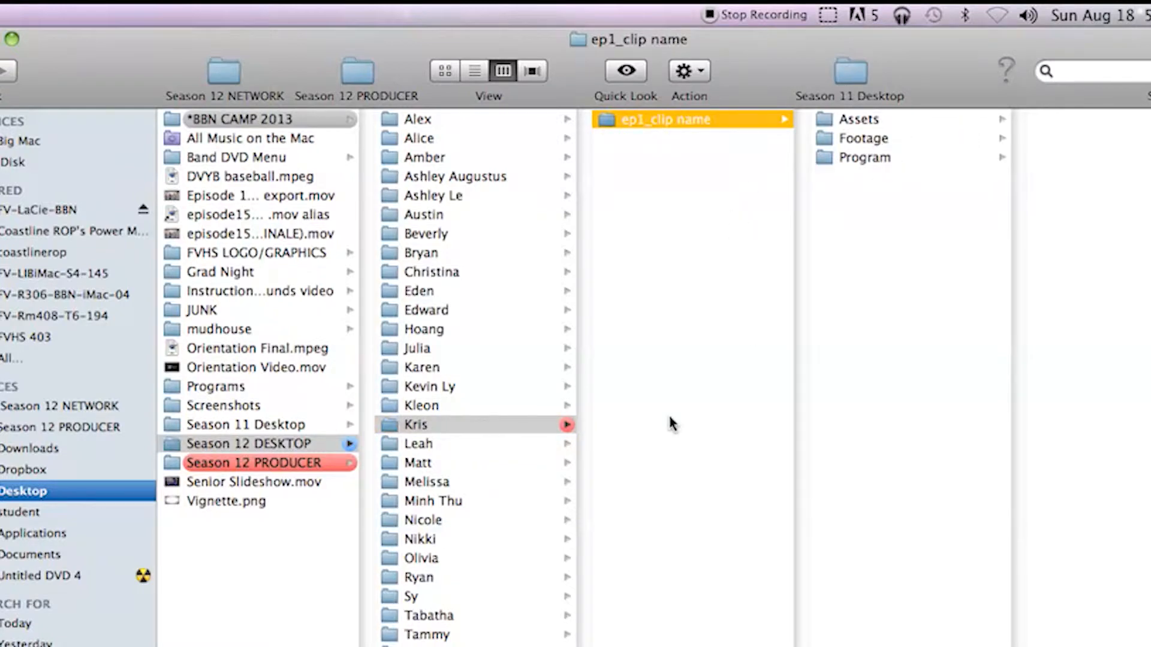
Create a new folder named ep0_mudhouse in the red-labelled personal folder, alongside ep1_clip name.
{"action": "left_click", "coordinate": [539, 425]}
{"action": "right_click", "coordinate": [695, 319]}
{"action": "left_click", "coordinate": [718, 311]}
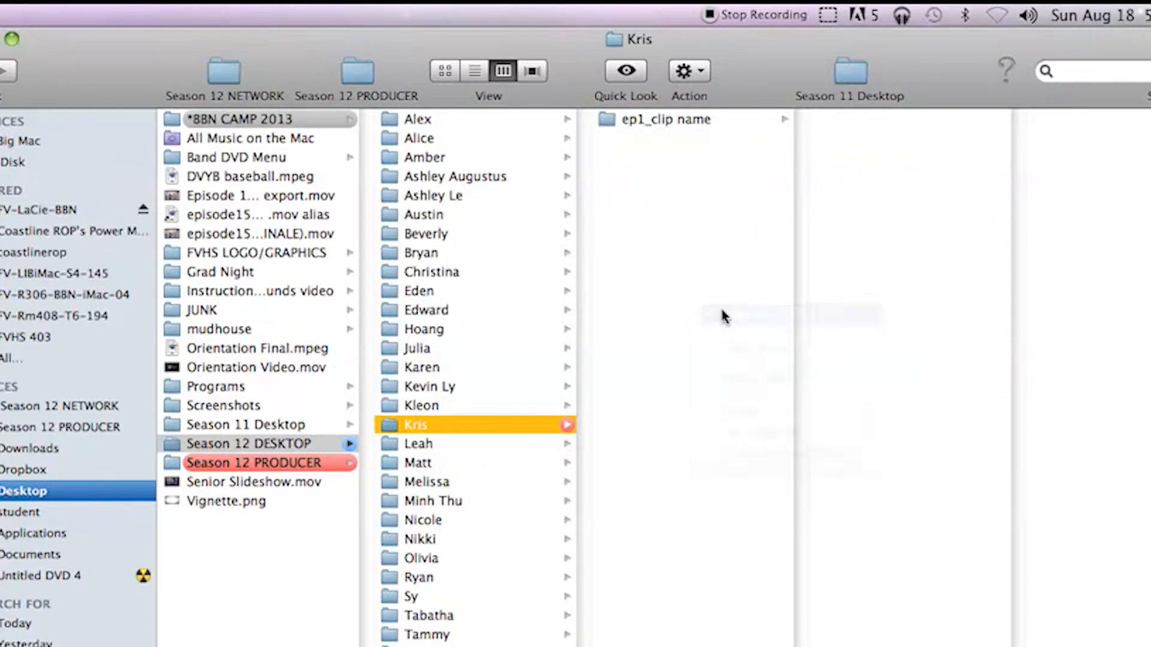
{"action": "type", "text": "ep"}
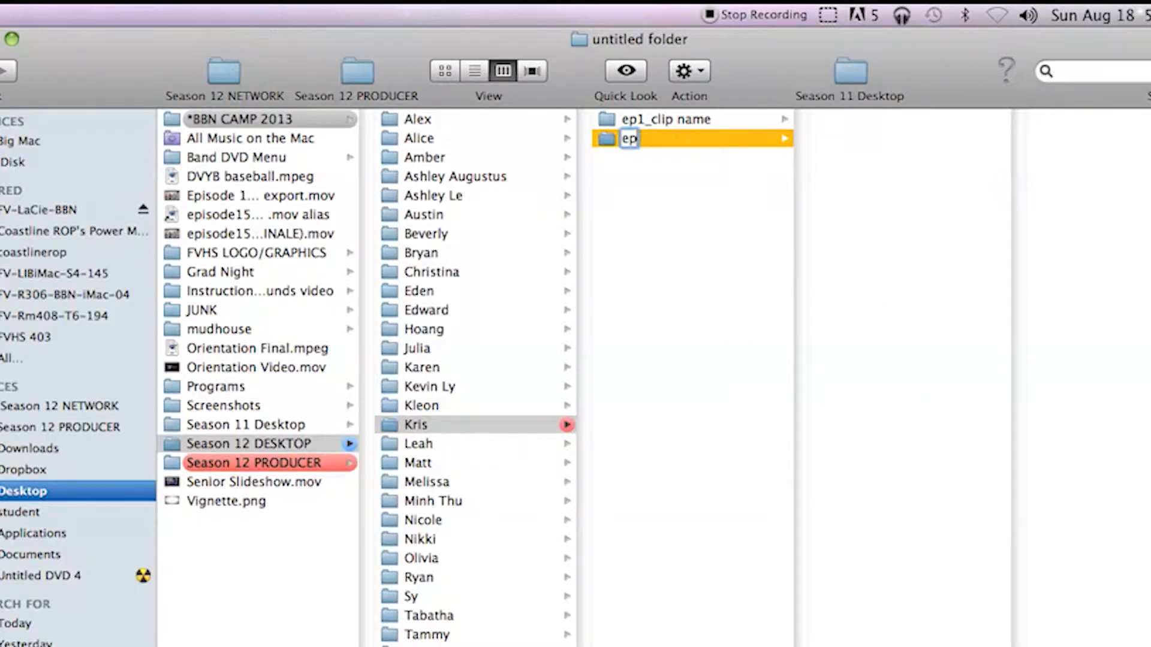
{"action": "type", "text": "0_mudhouse"}
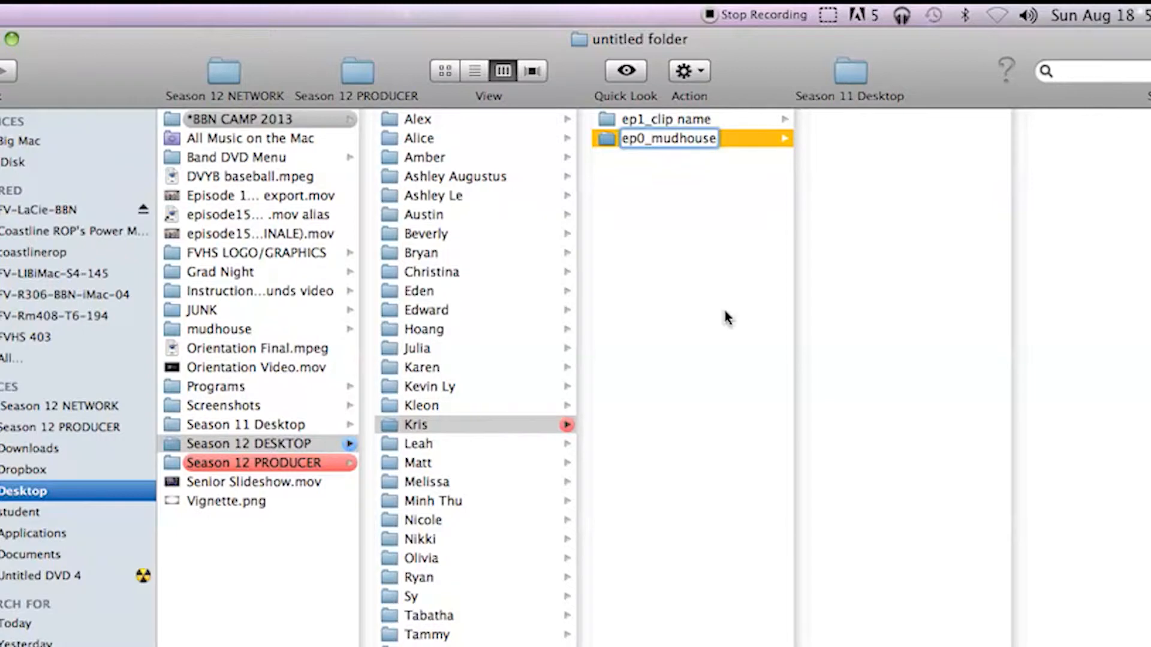
{"action": "left_click", "coordinate": [754, 289]}
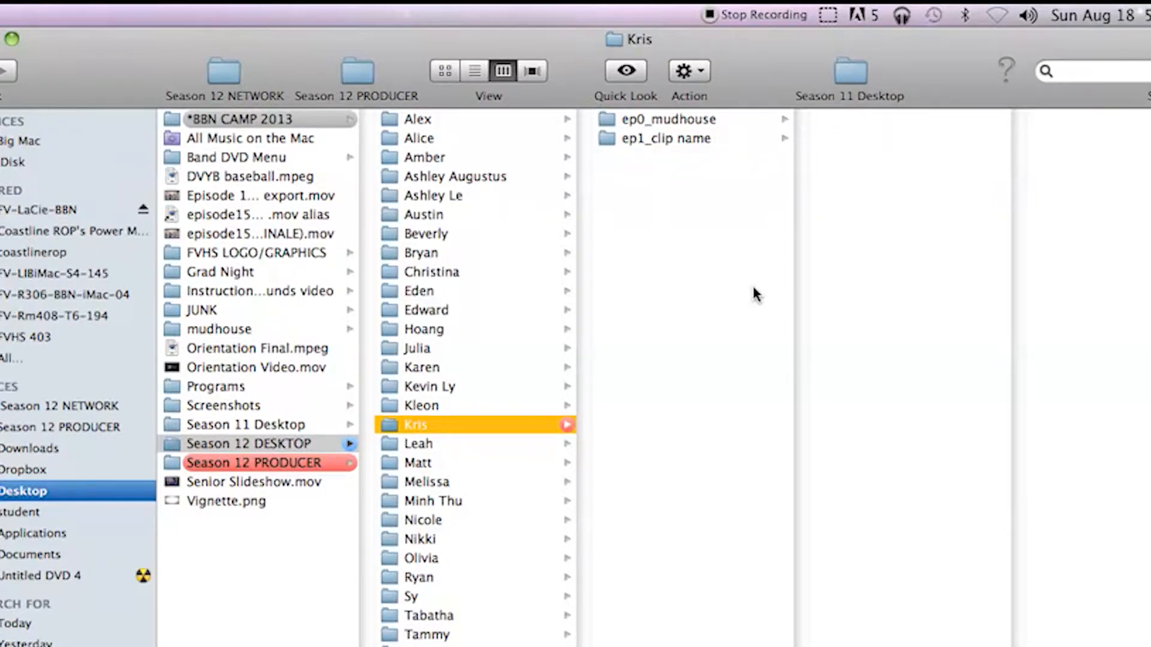
Create a subfolder named Assets inside the ep0_mudhouse folder.
{"action": "left_click", "coordinate": [689, 120]}
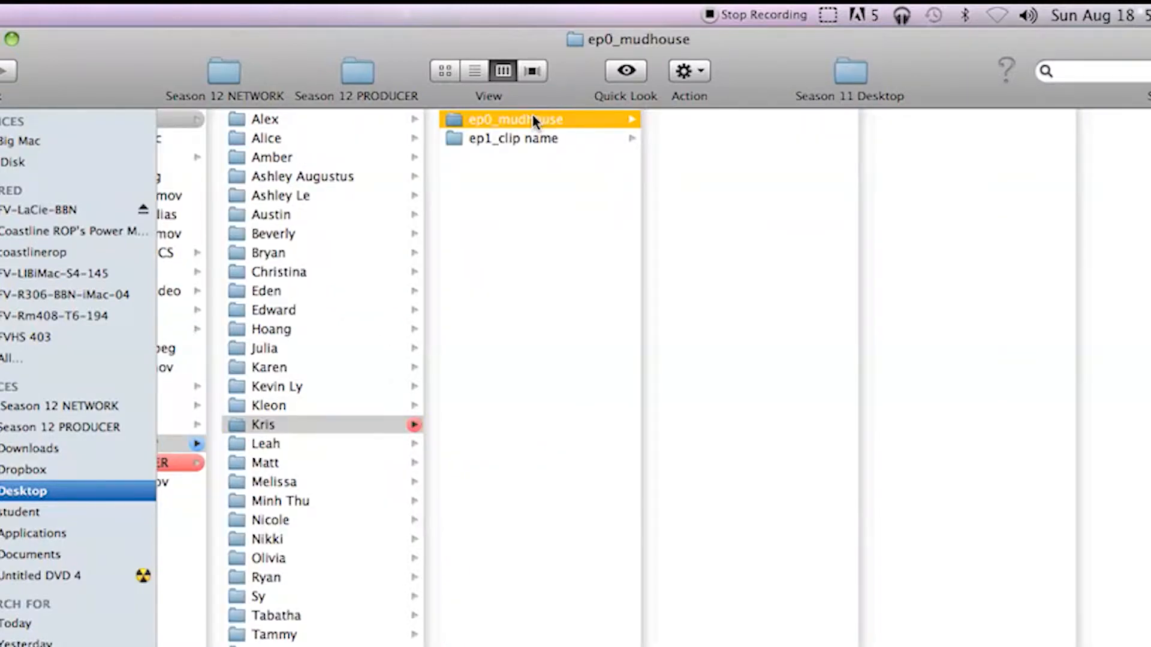
{"action": "right_click", "coordinate": [731, 142]}
{"action": "left_click", "coordinate": [756, 153]}
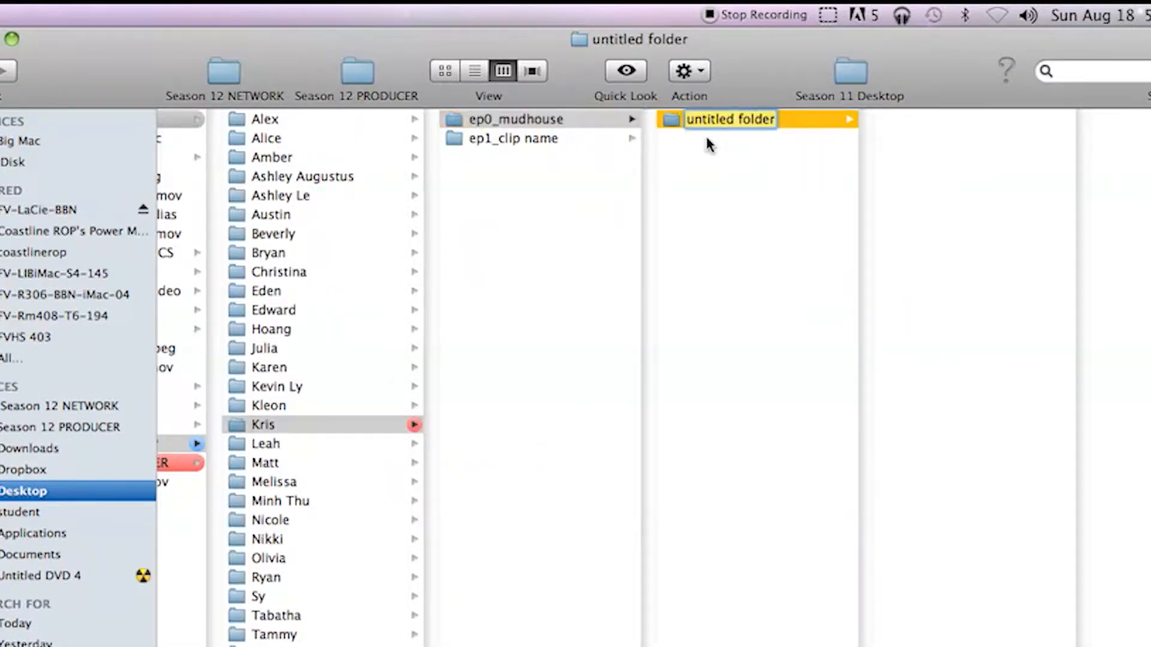
{"action": "type", "text": "Assets"}
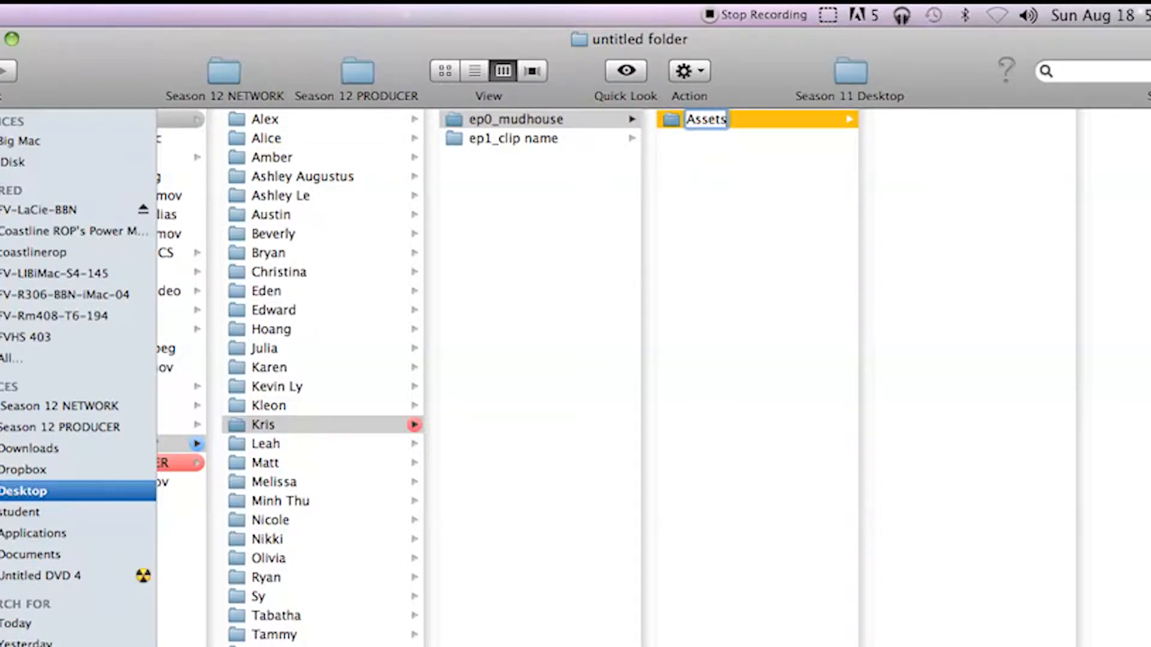
{"action": "key", "text": "Return"}
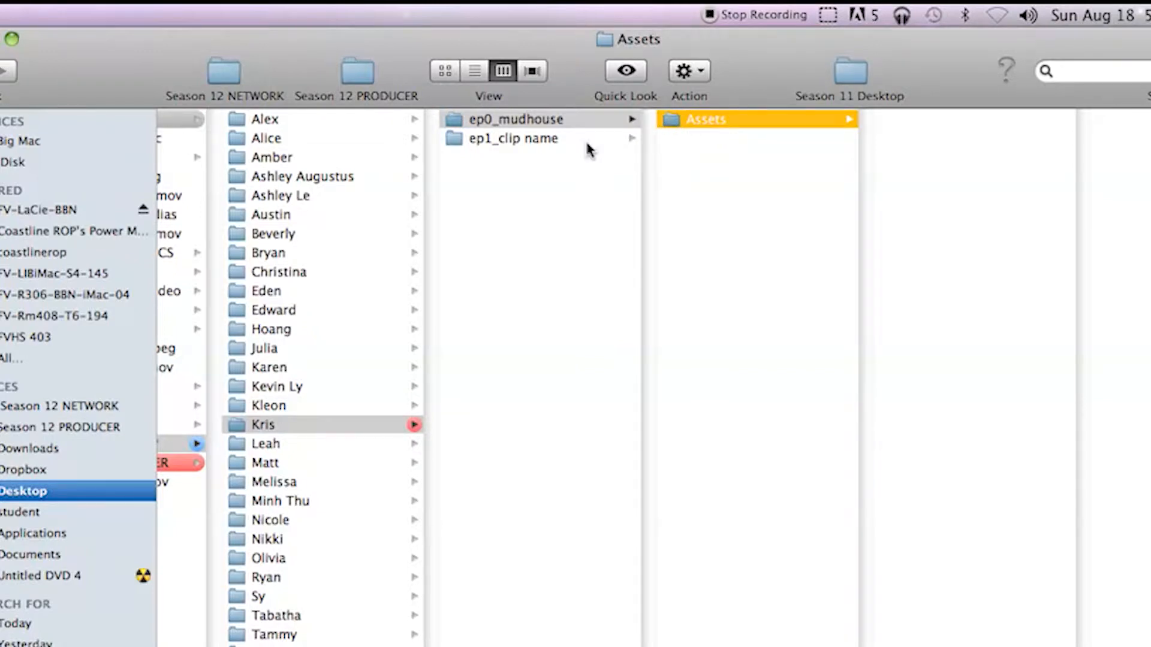
Add a second subfolder named Footage inside the ep0_mudhouse folder.
{"action": "left_click", "coordinate": [563, 123]}
{"action": "right_click", "coordinate": [759, 192]}
{"action": "left_click", "coordinate": [776, 205]}
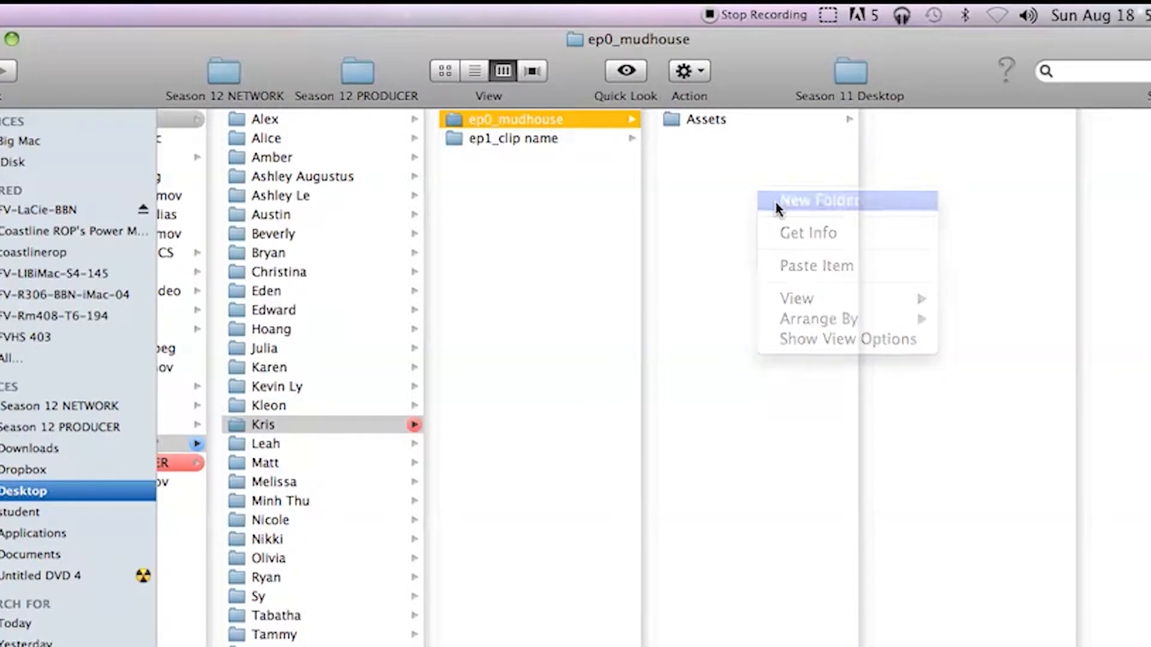
{"action": "type", "text": "Footage"}
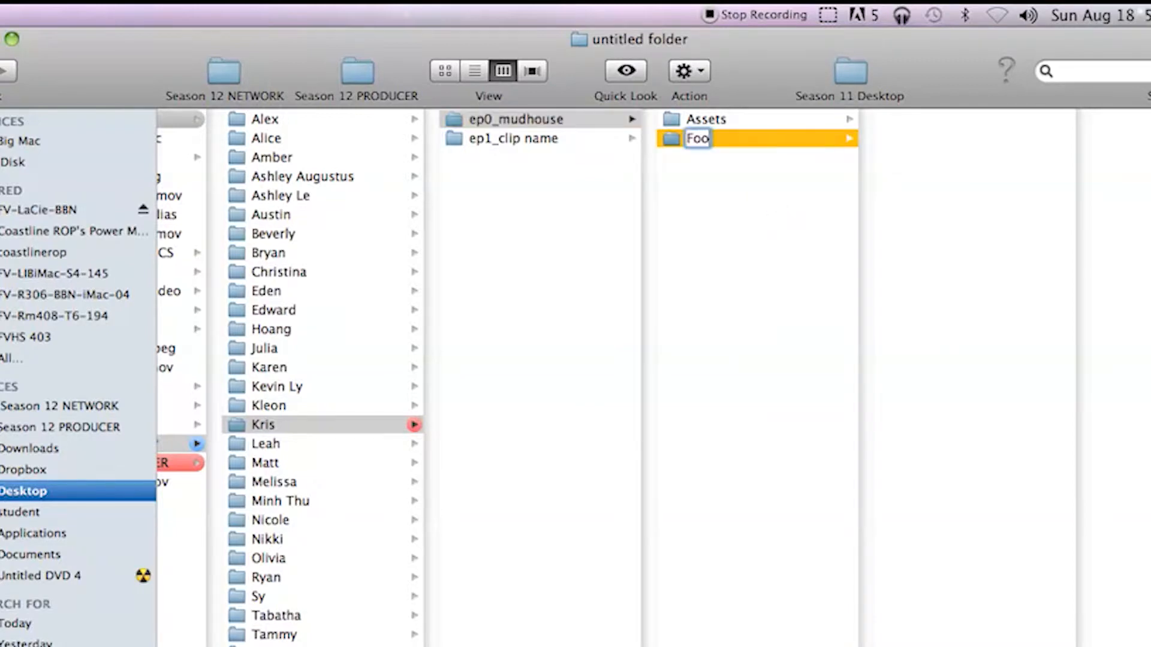
{"action": "left_click", "coordinate": [747, 214]}
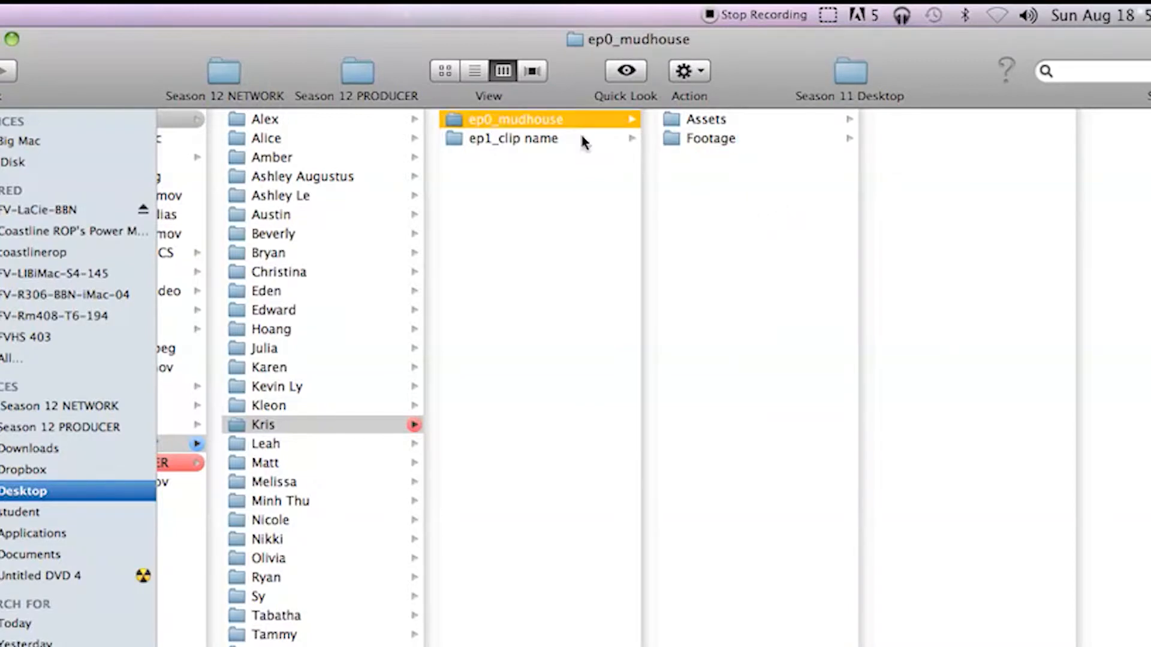
Add a third subfolder named Program inside the ep0_mudhouse folder.
{"action": "right_click", "coordinate": [700, 180]}
{"action": "left_click", "coordinate": [712, 187]}
{"action": "type", "text": "Program"}
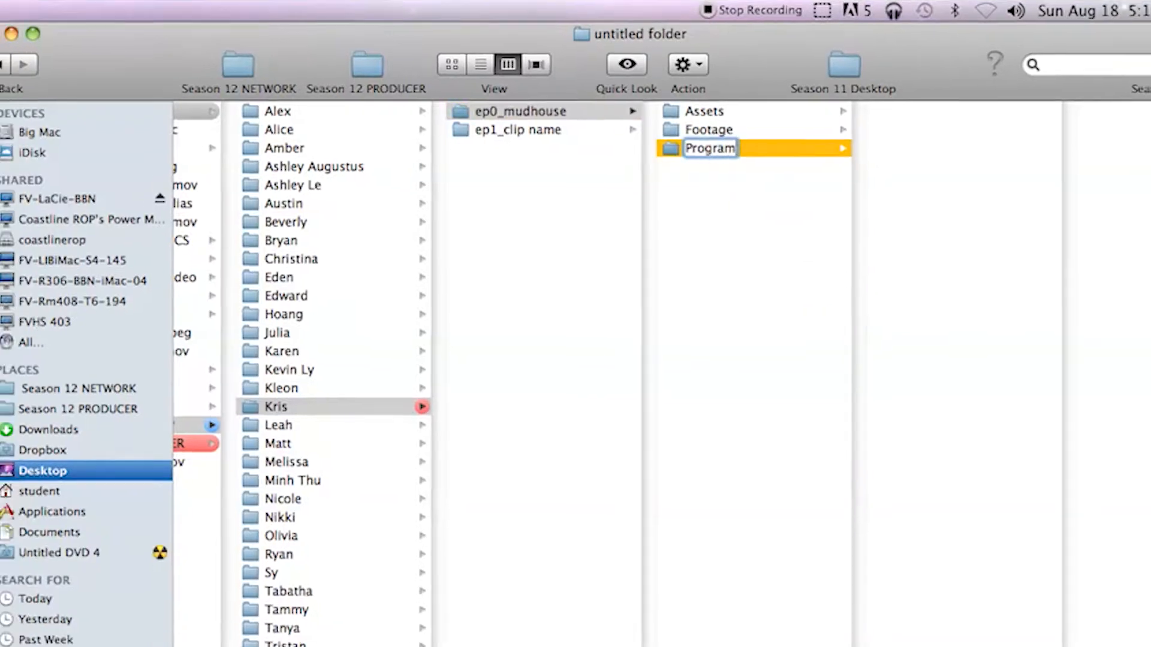
{"action": "key", "text": "Return"}
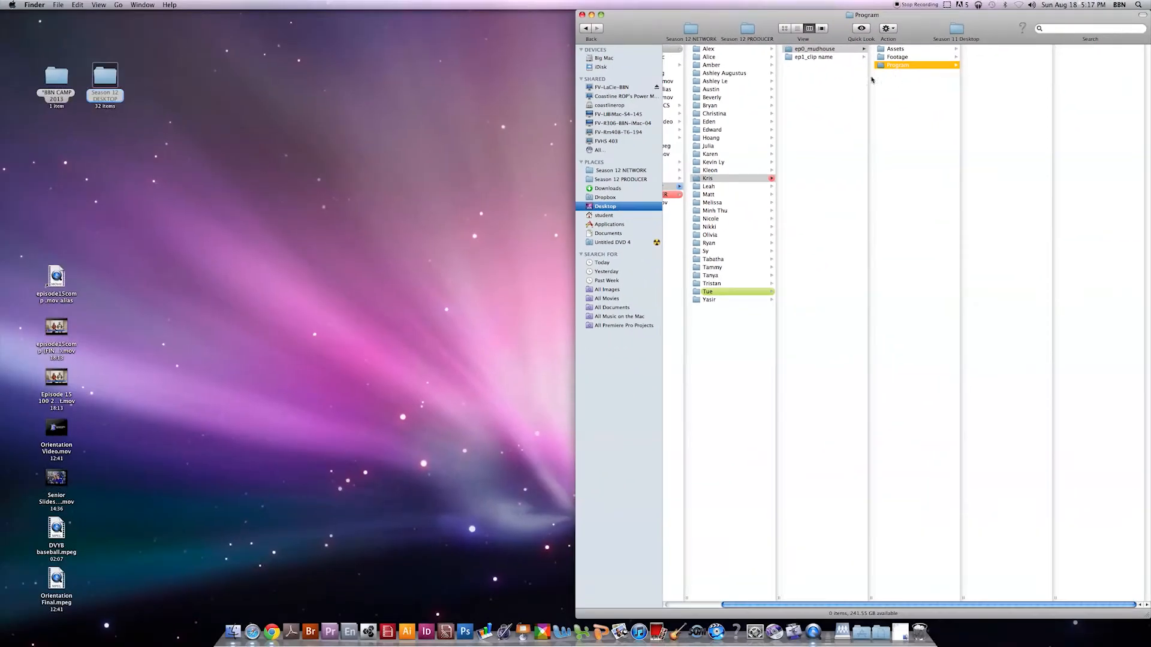
Open the *BBN CAMP 2013 folder in its own window and copy B-Roll.mp4, Sound Bites.mp4 and Stand-Ups.mp4 from its mudhouse folder.
{"action": "double_click", "coordinate": [56, 76]}
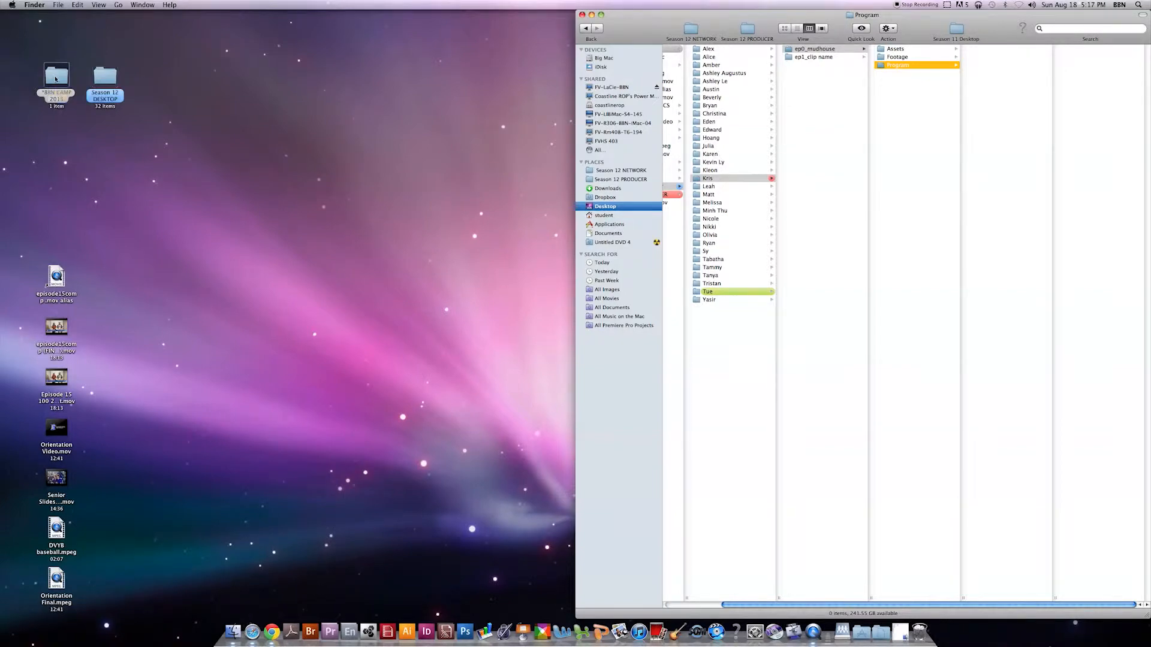
{"action": "left_click_drag", "start_coordinate": [616, 32], "coordinate": [268, 154]}
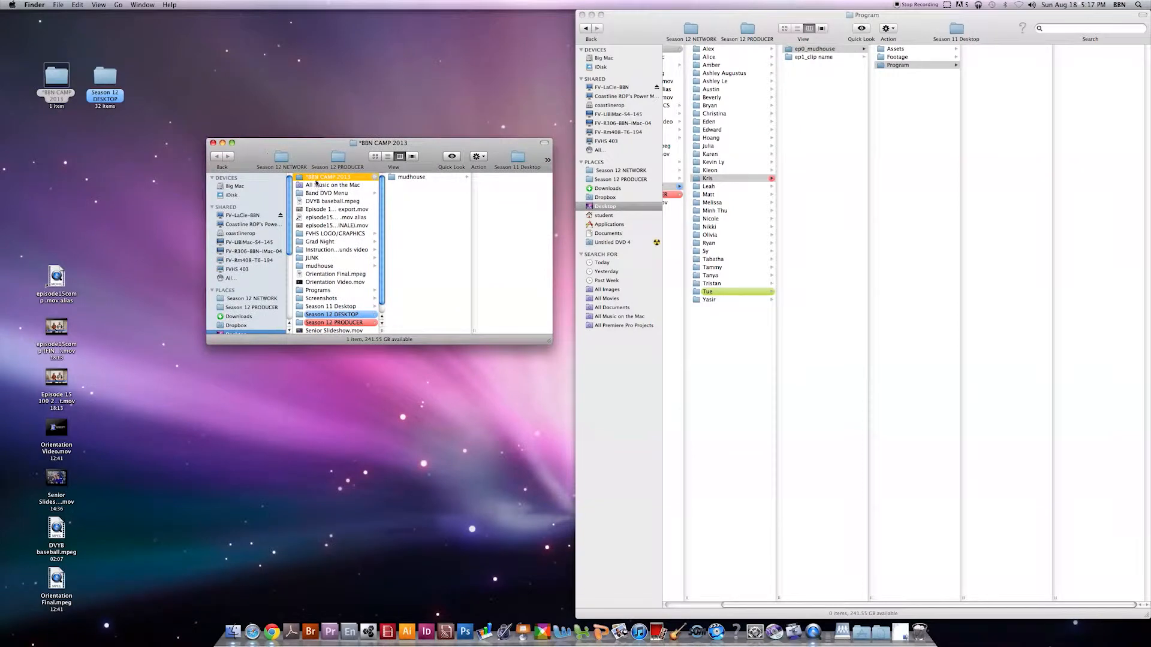
{"action": "left_click", "coordinate": [420, 177]}
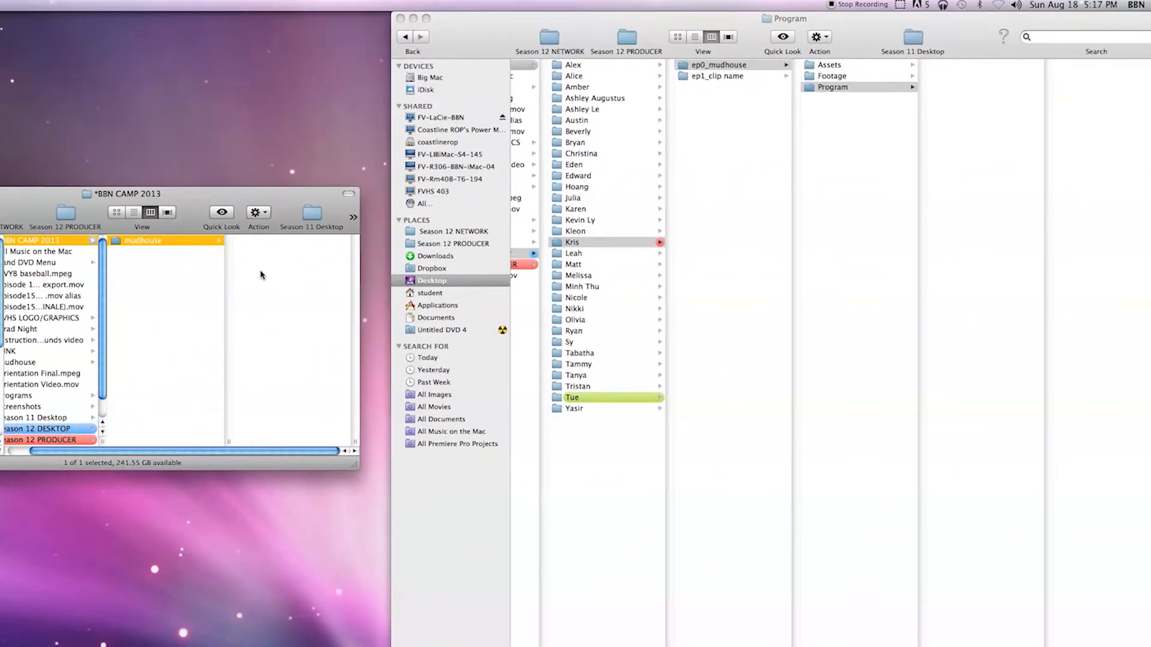
{"action": "left_click_drag", "start_coordinate": [232, 256], "coordinate": [277, 245]}
{"action": "right_click", "coordinate": [275, 243]}
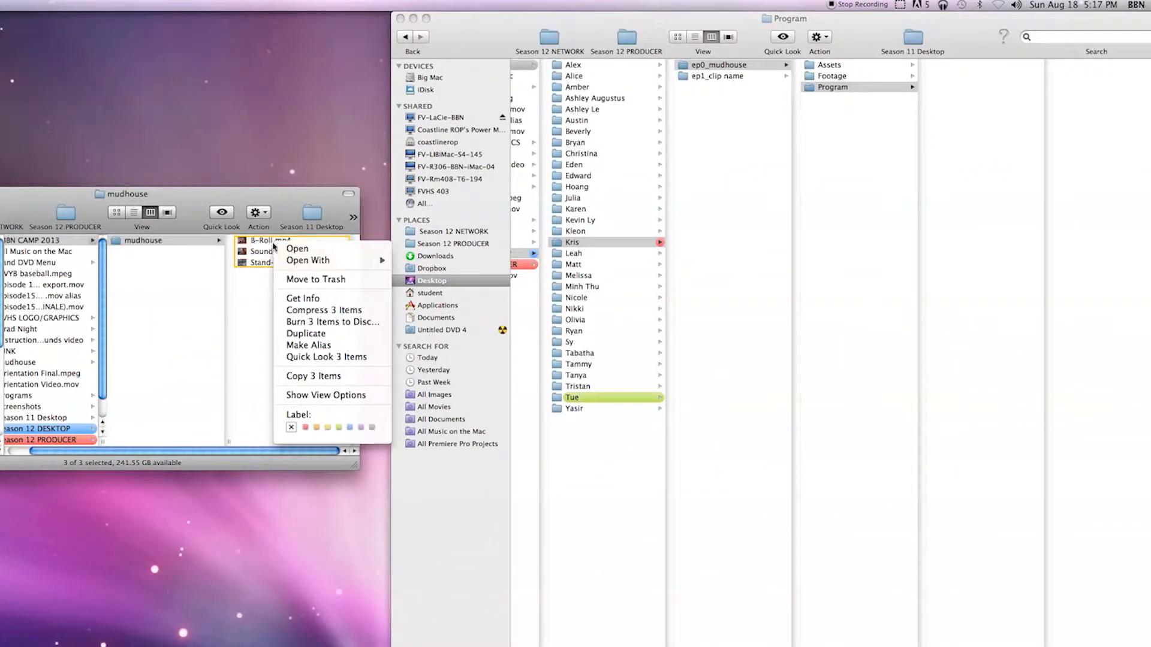
{"action": "left_click", "coordinate": [314, 376]}
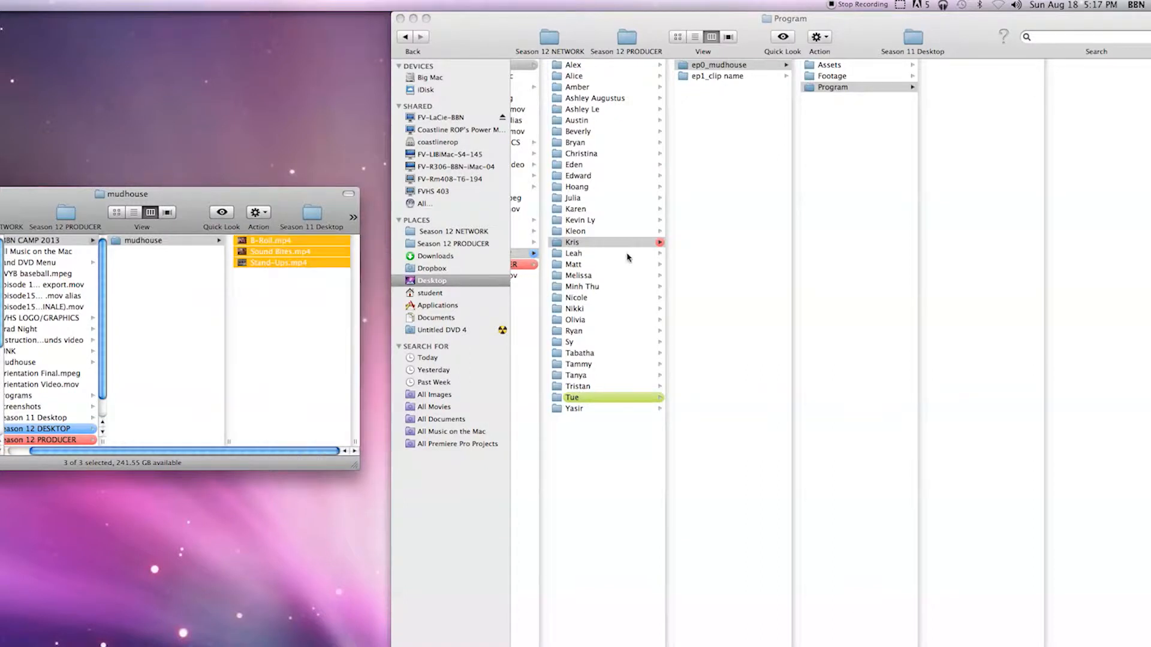
Paste the three copied video clips into the Footage folder of ep0_mudhouse.
{"action": "left_click", "coordinate": [883, 80]}
{"action": "right_click", "coordinate": [956, 106]}
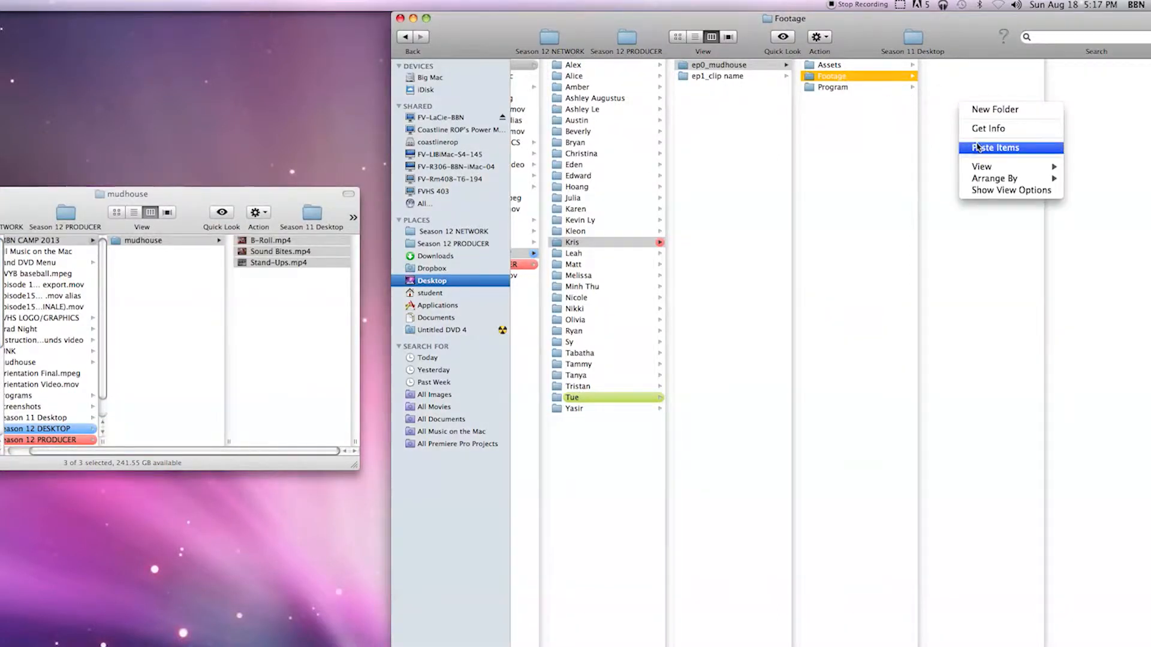
{"action": "left_click", "coordinate": [975, 147]}
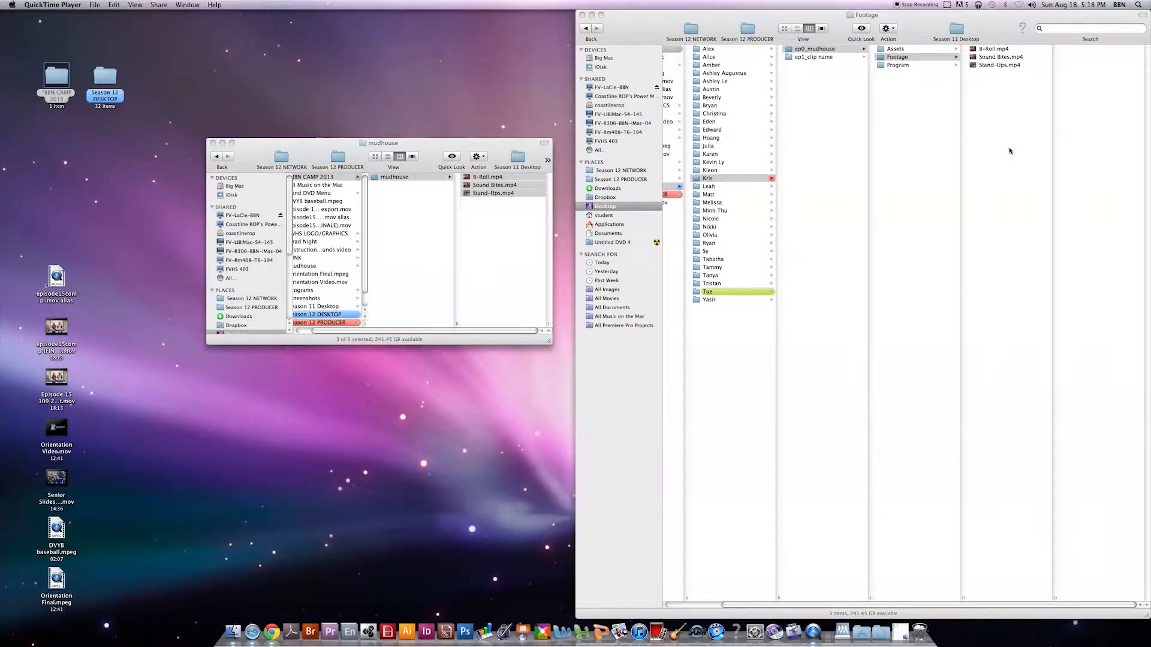
View the Assets folder of ep0_mudhouse, close its extra window, and view the Program folder.
{"action": "left_click", "coordinate": [913, 49]}
{"action": "double_click", "coordinate": [914, 49]}
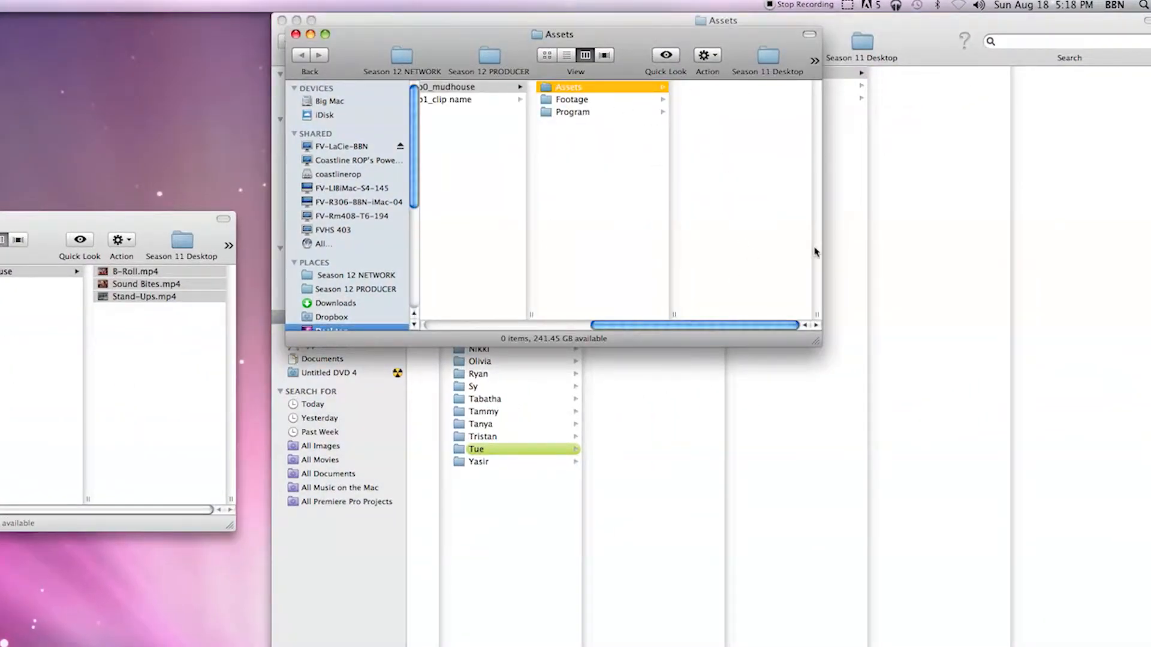
{"action": "left_click", "coordinate": [295, 34]}
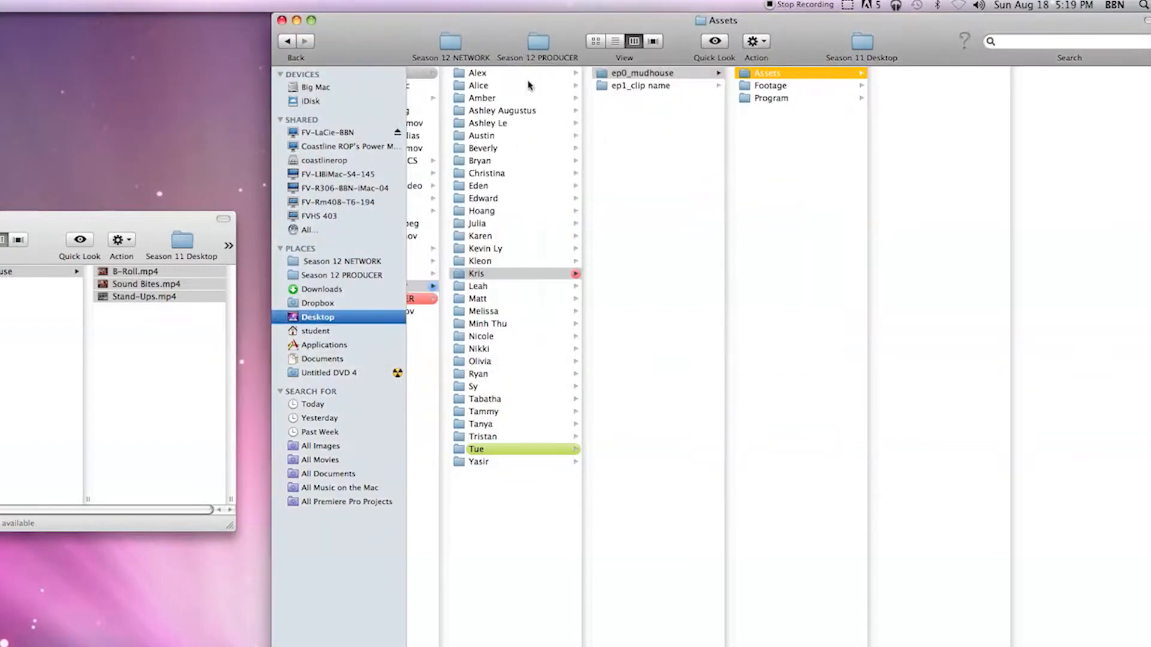
{"action": "left_click", "coordinate": [783, 99]}
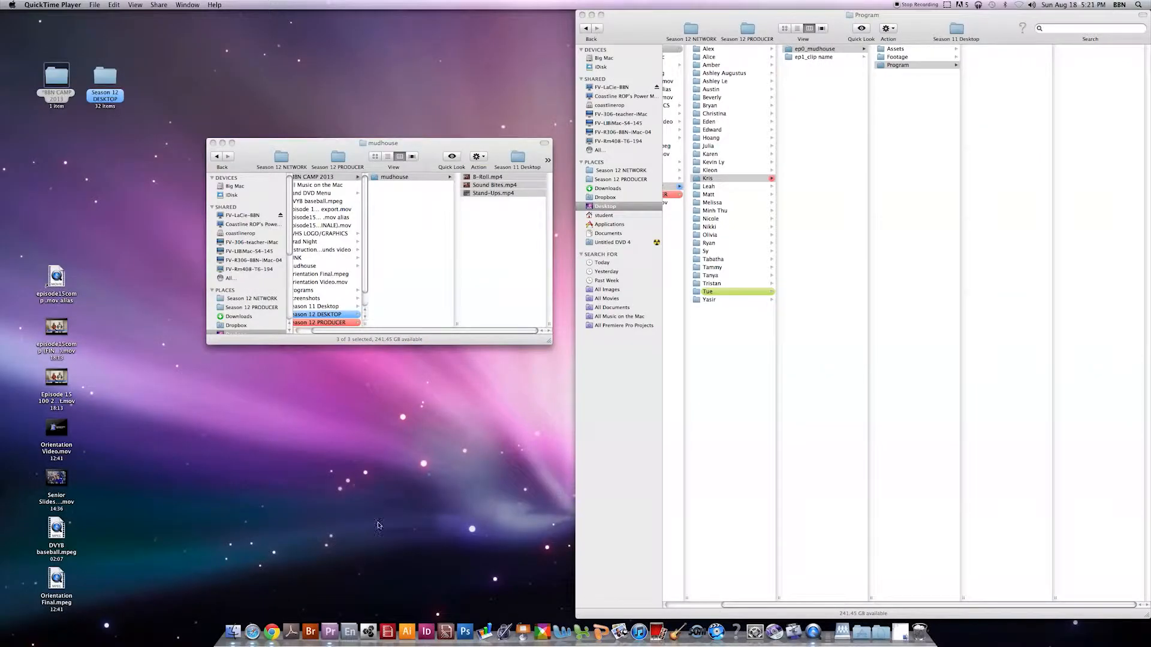
Switch to Adobe Premiere Pro and start a new project with its location set to the Program folder in ep0_mudhouse.
{"action": "left_click", "coordinate": [330, 632]}
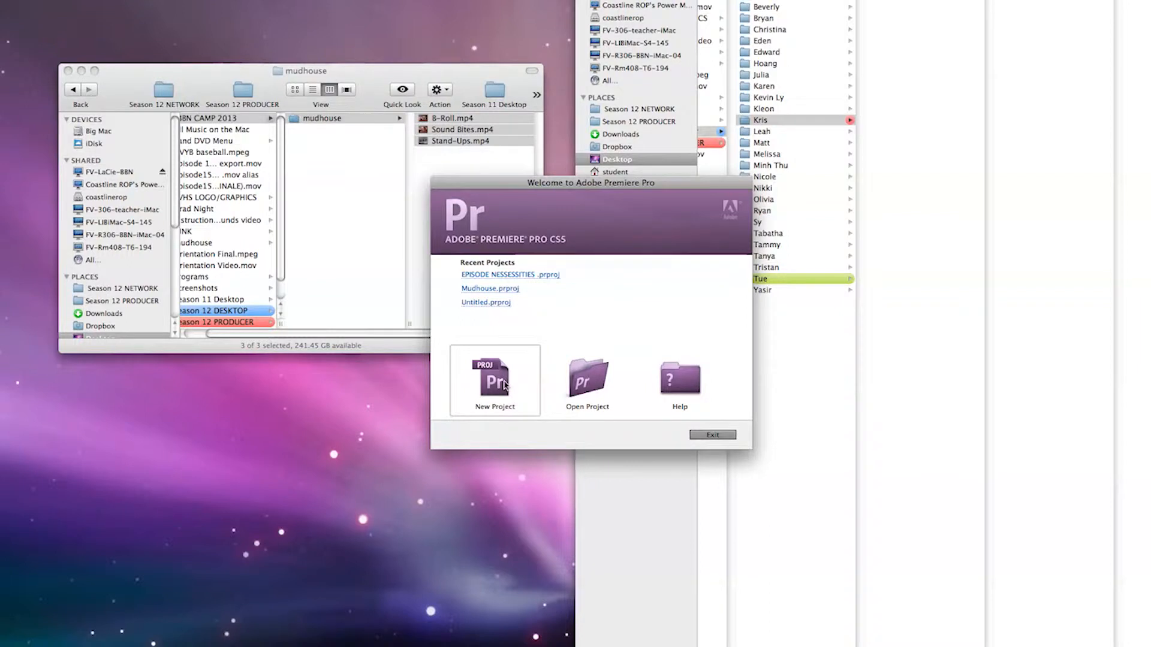
{"action": "left_click", "coordinate": [504, 384]}
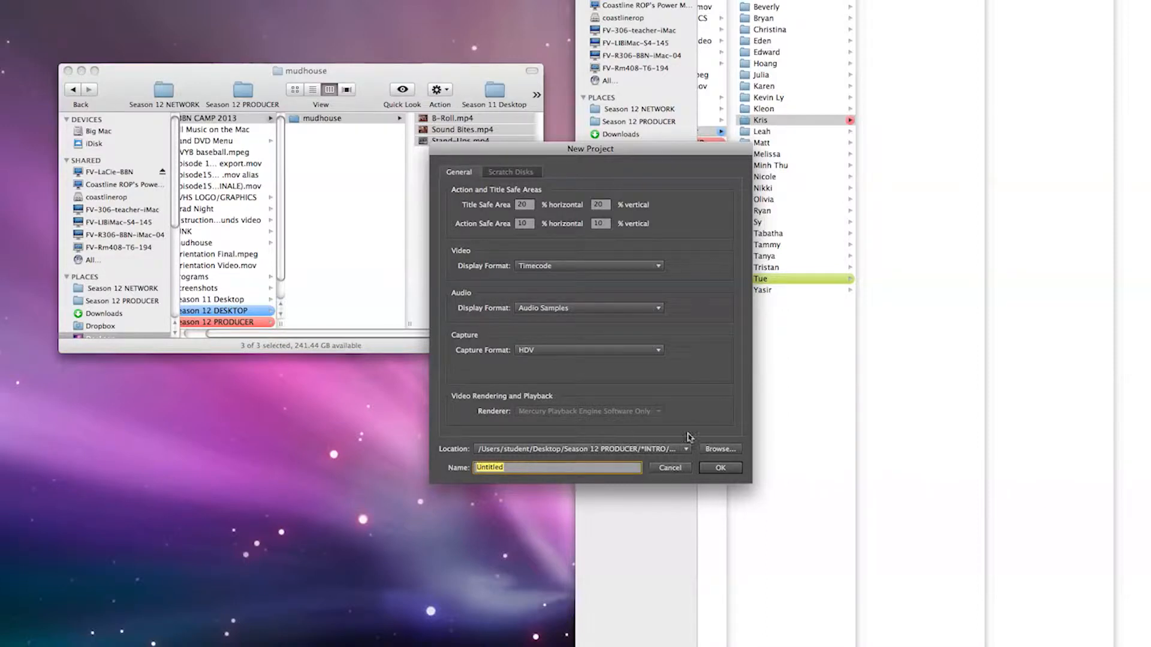
{"action": "left_click", "coordinate": [715, 449]}
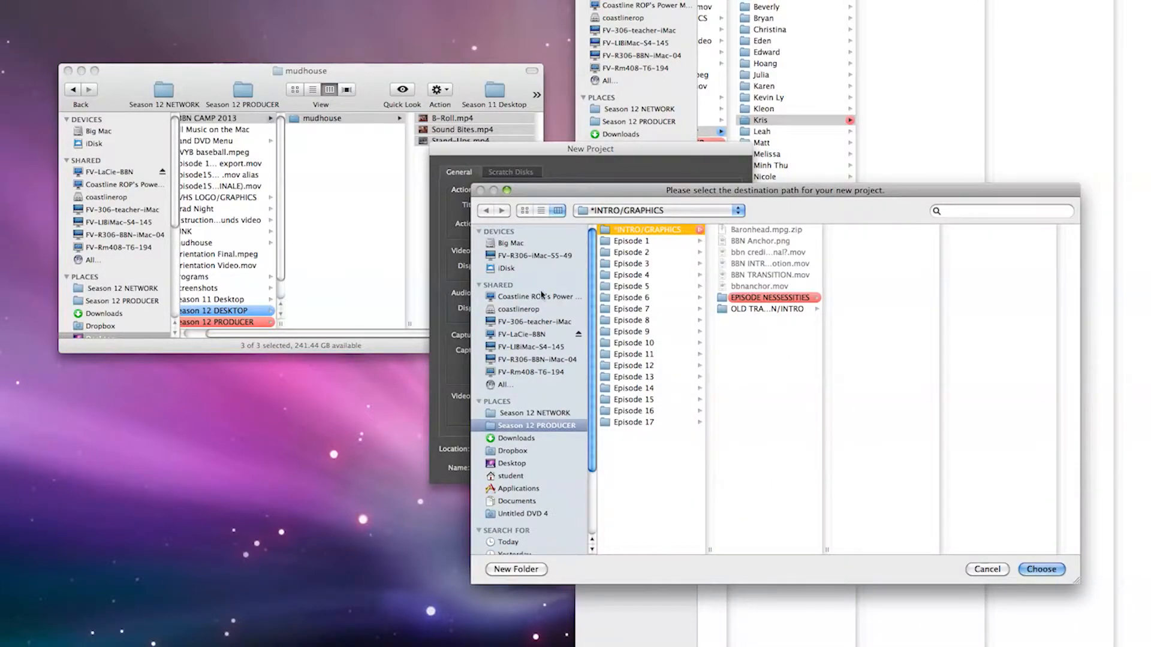
{"action": "left_click", "coordinate": [519, 465]}
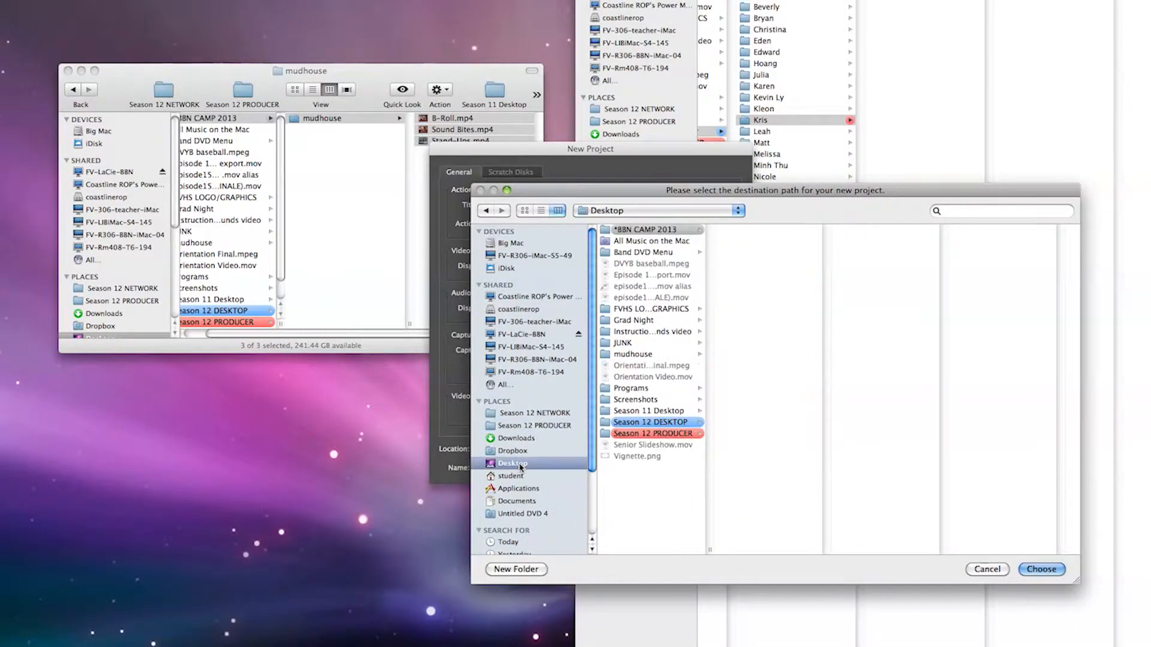
{"action": "left_click", "coordinate": [651, 422]}
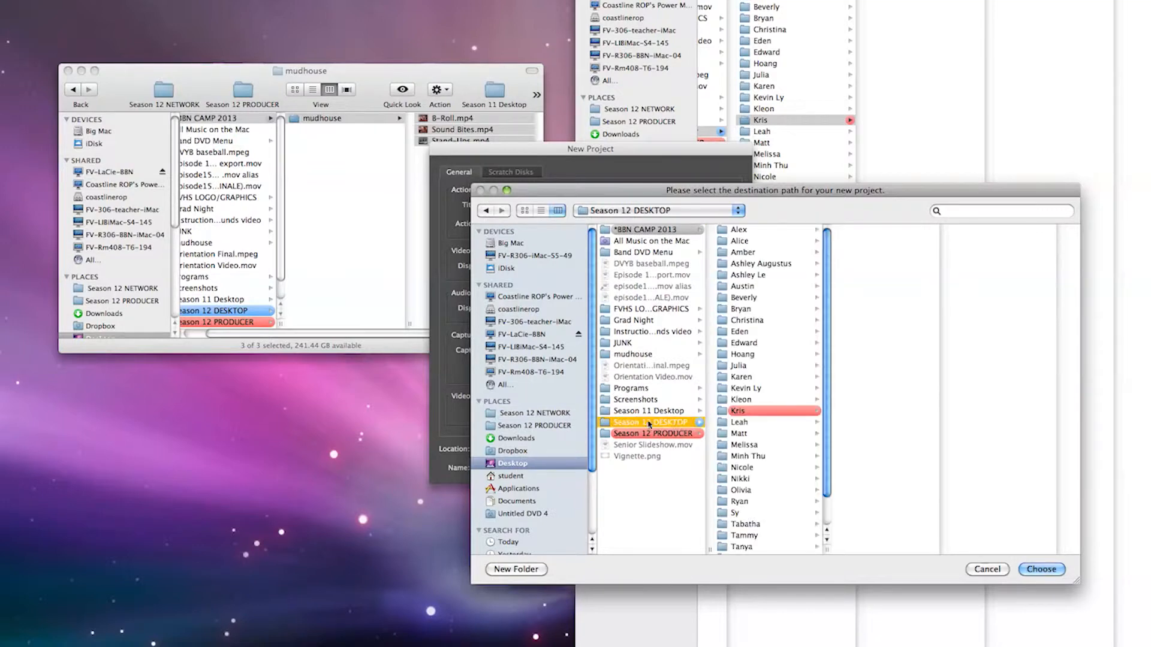
{"action": "left_click", "coordinate": [728, 411]}
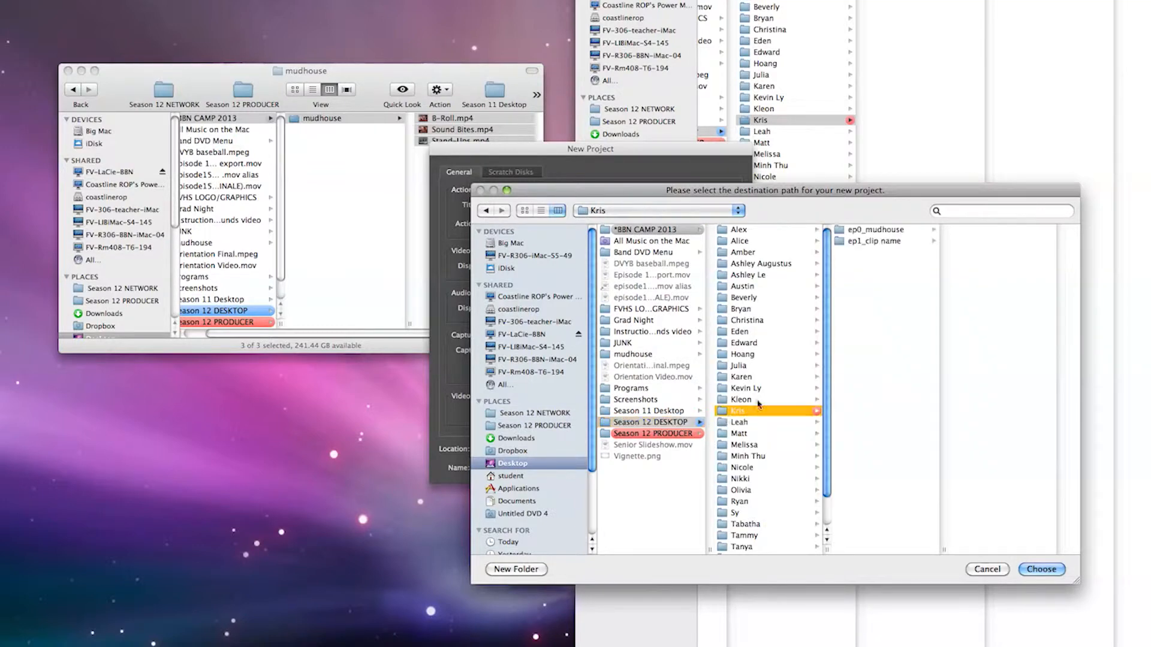
{"action": "left_click", "coordinate": [897, 230]}
{"action": "left_click", "coordinate": [990, 254]}
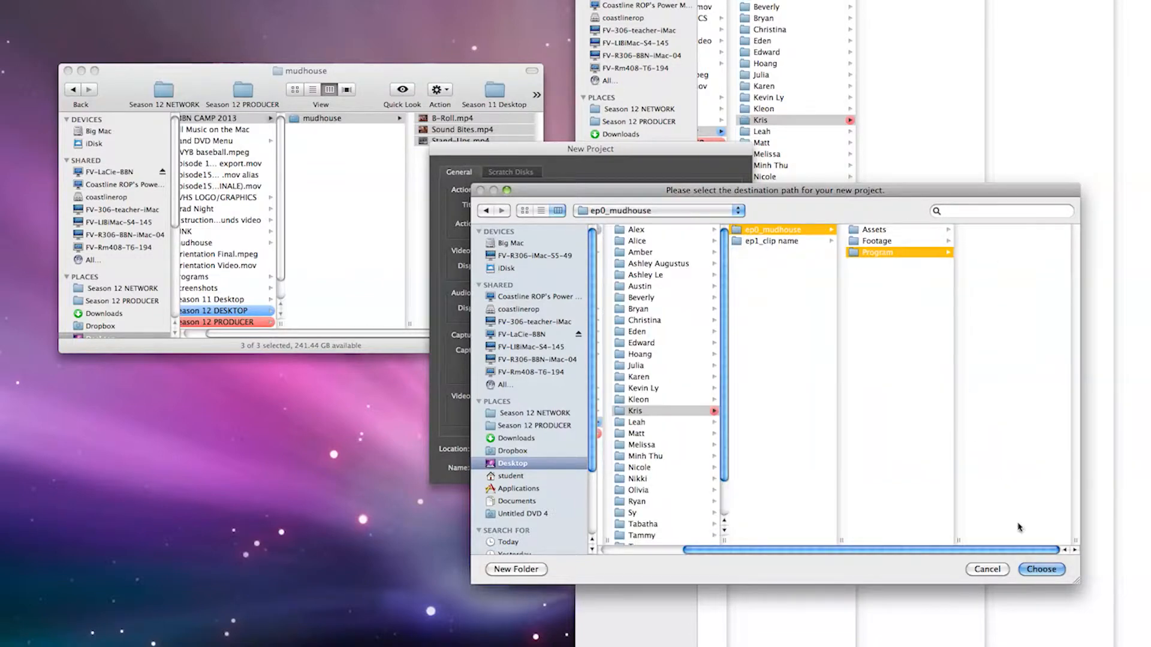
{"action": "left_click", "coordinate": [1041, 569]}
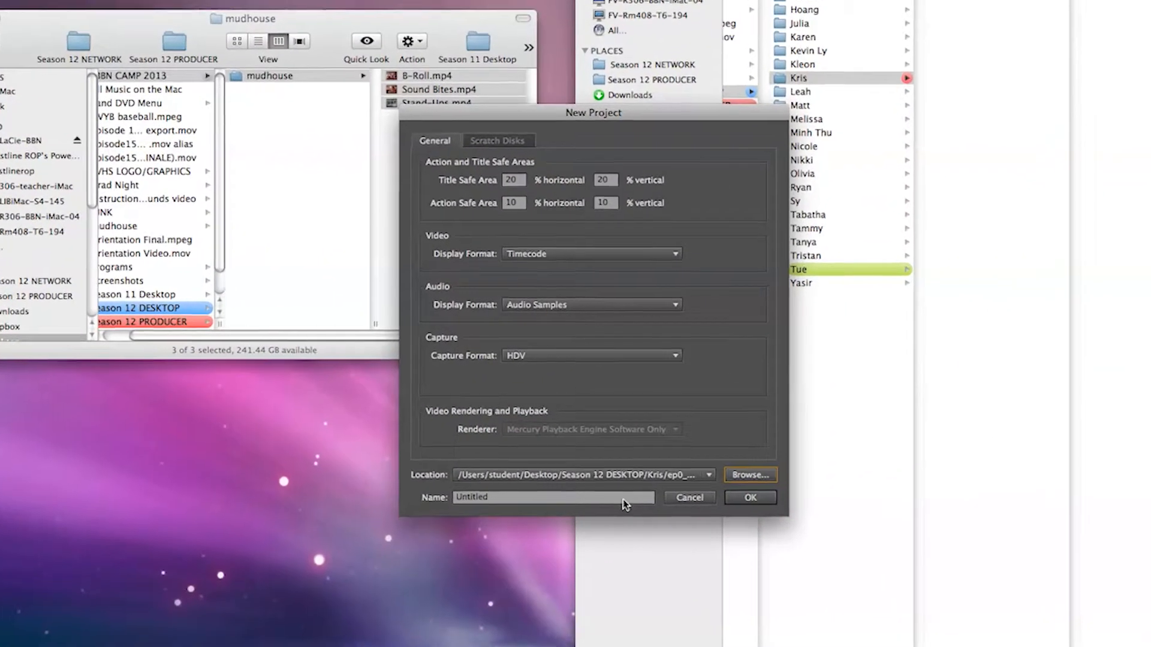
Name the new project Mudhouse and create it in the chosen Program folder.
{"action": "left_click", "coordinate": [616, 472]}
{"action": "type", "text": "Mudhouse"}
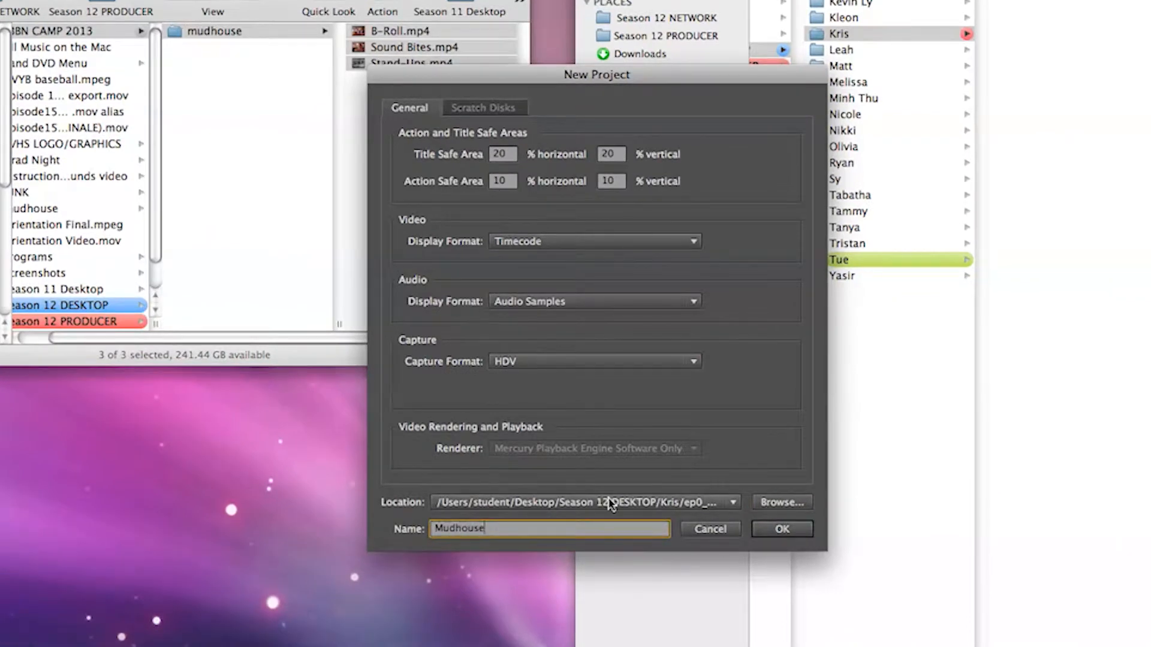
{"action": "left_click", "coordinate": [781, 530]}
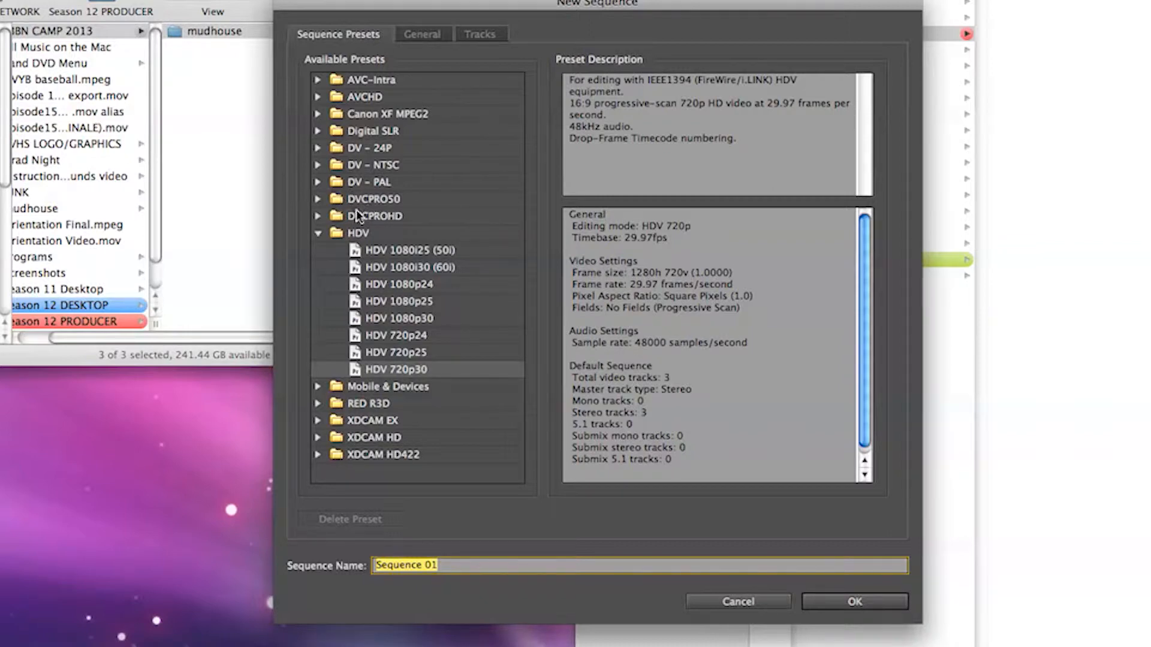
Create a sequence named Mudhouse using the HDV 720p30 preset.
{"action": "left_click", "coordinate": [319, 233]}
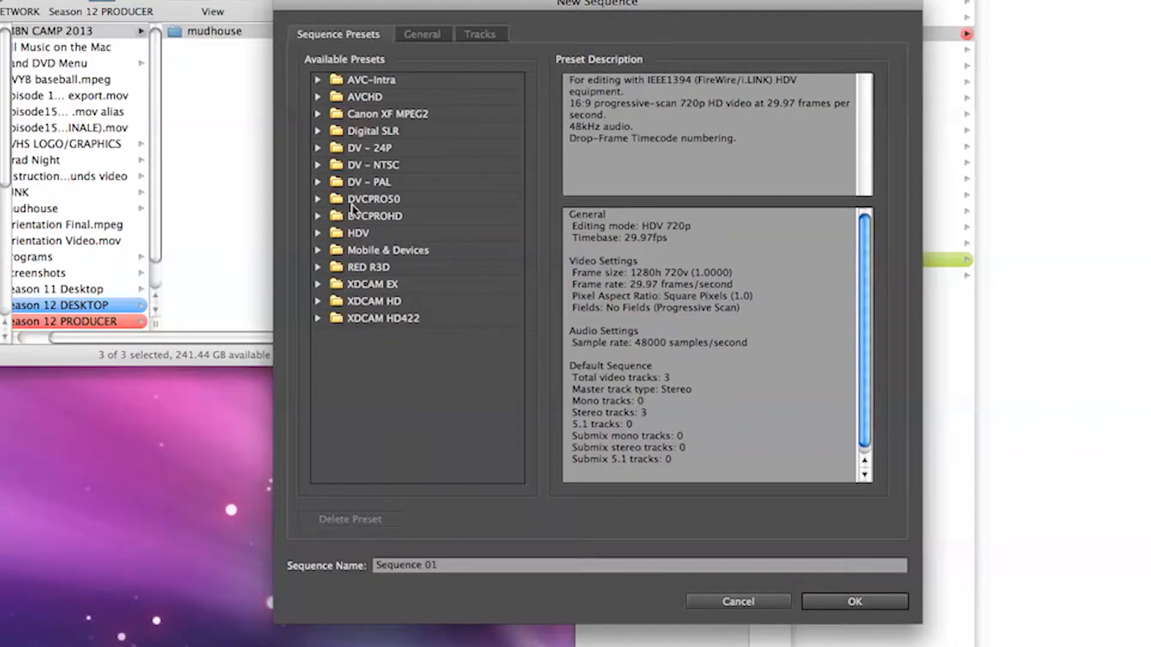
{"action": "left_click", "coordinate": [350, 232]}
{"action": "left_click", "coordinate": [319, 234]}
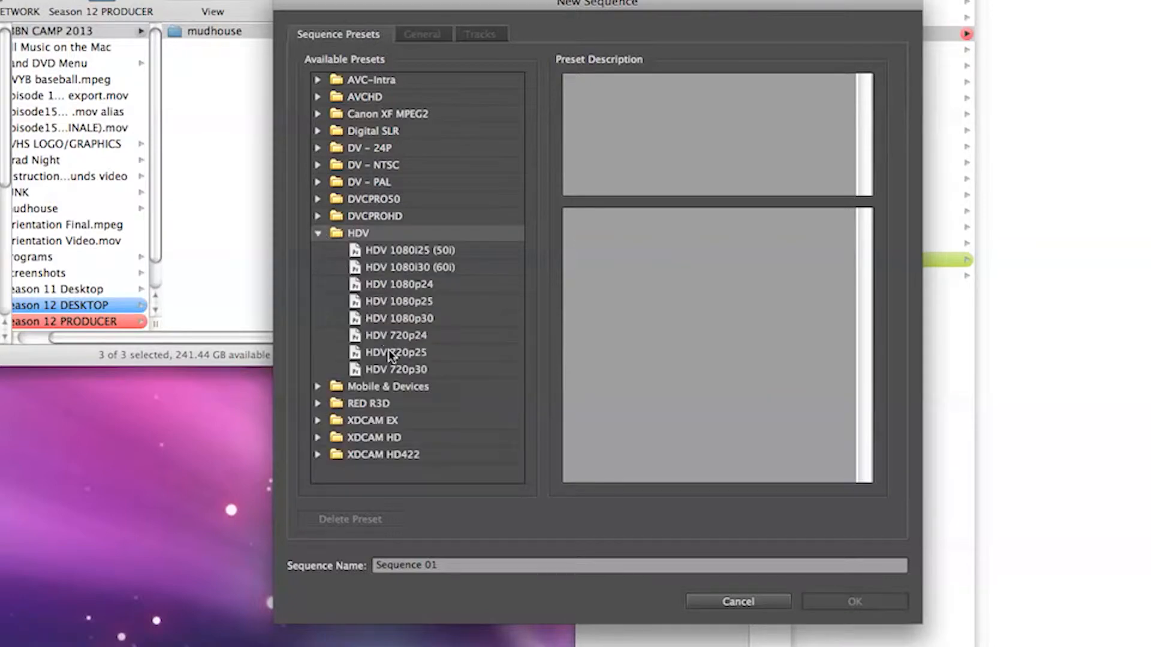
{"action": "left_click", "coordinate": [393, 370]}
{"action": "left_click", "coordinate": [434, 565]}
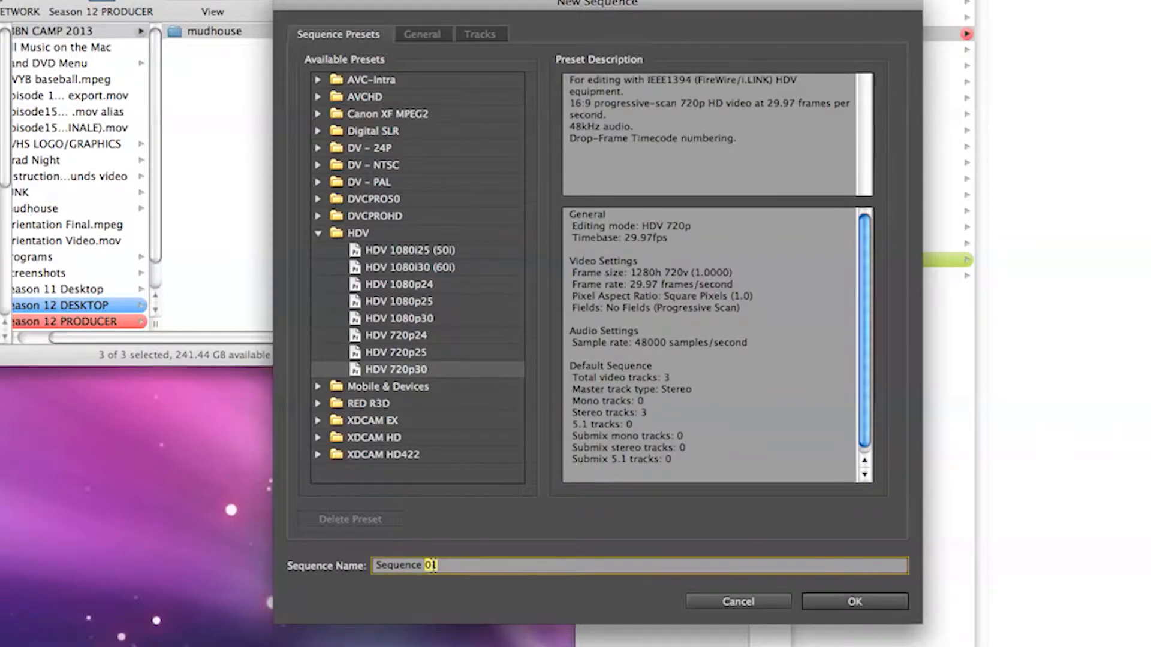
{"action": "type", "text": "Mudhouse"}
{"action": "left_click", "coordinate": [864, 604]}
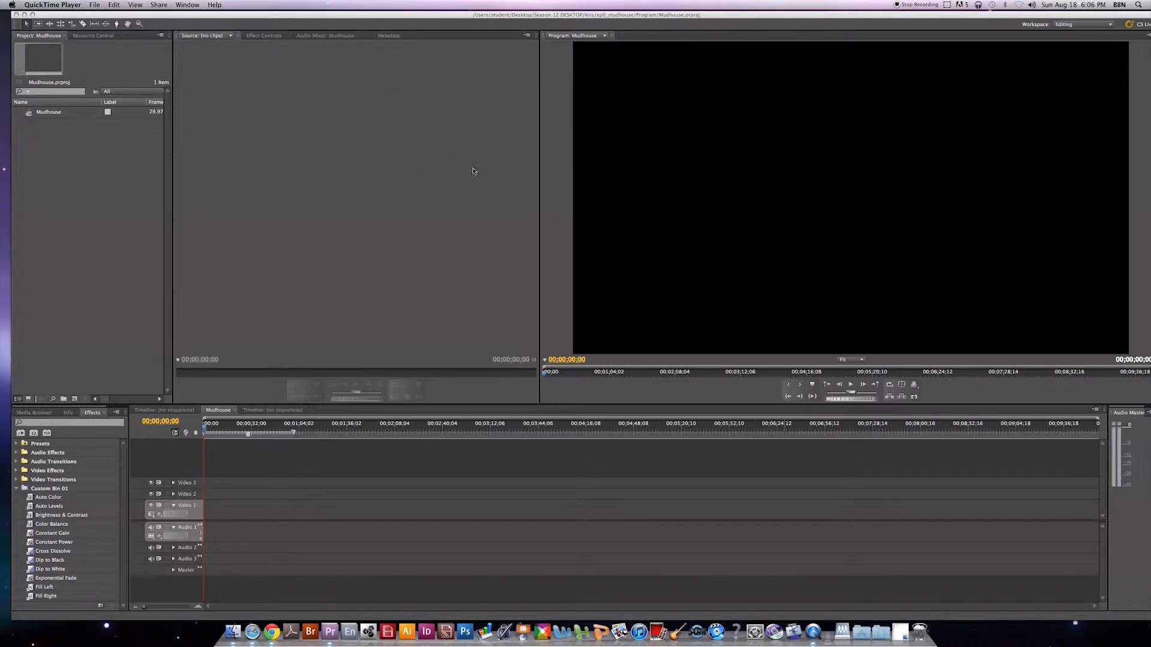
Import B-Roll.mp4, Sound Bites.mp4 and Stand-Ups.mp4 from the Footage folder of ep0_mudhouse into the project.
{"action": "left_click", "coordinate": [90, 550]}
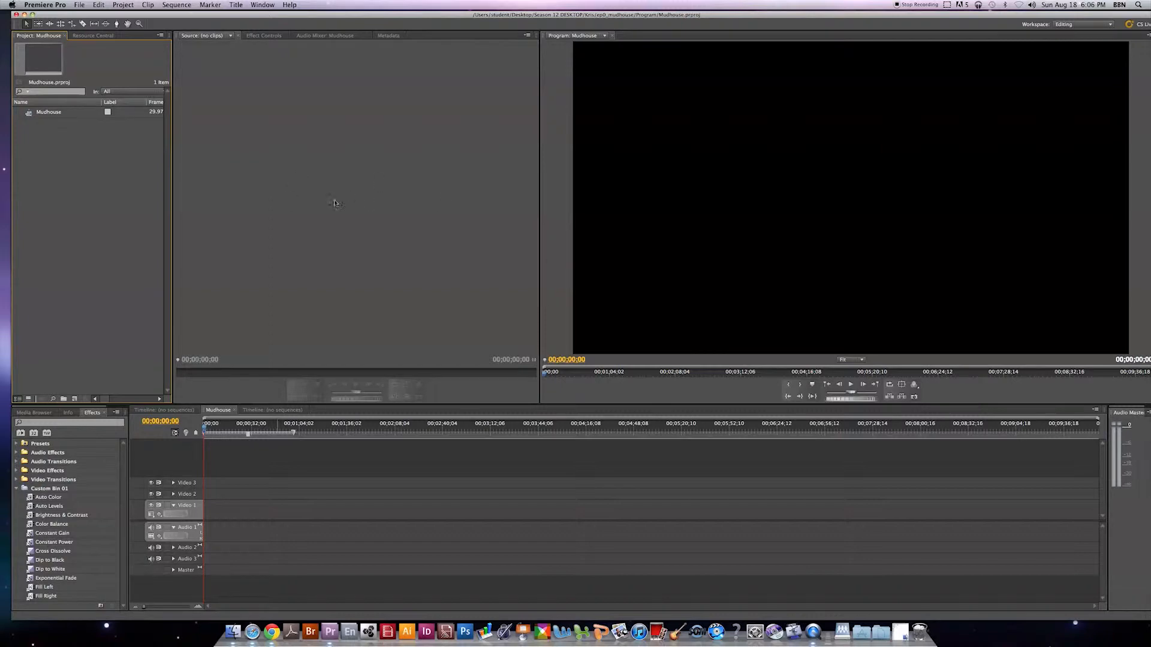
{"action": "left_click", "coordinate": [81, 5]}
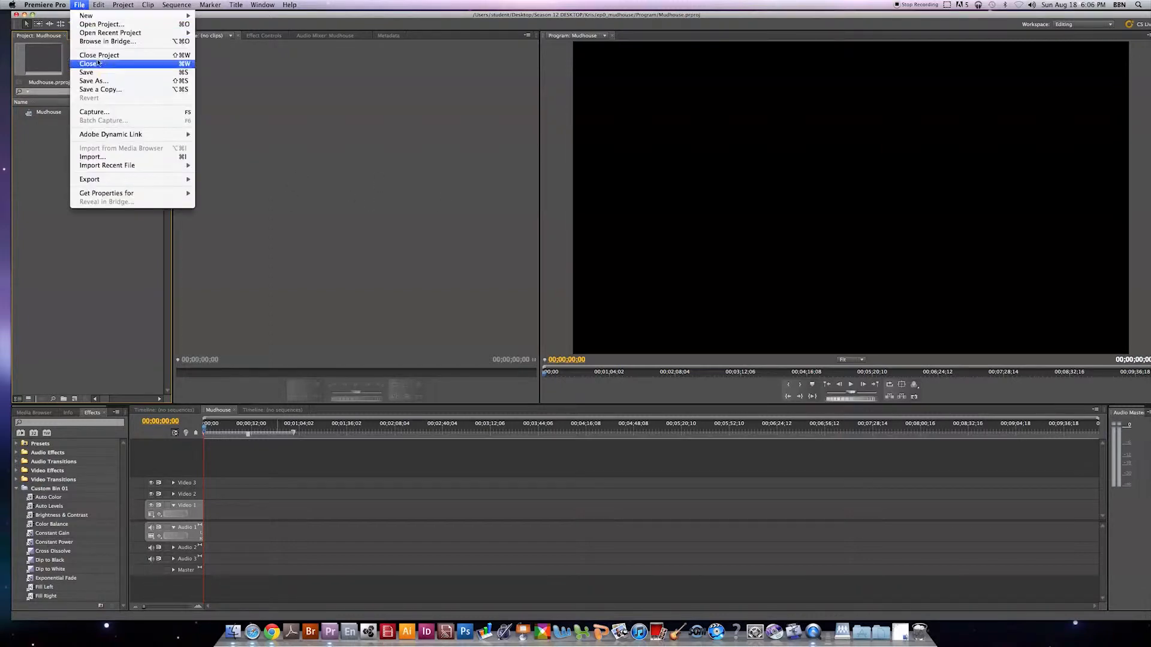
{"action": "left_click", "coordinate": [99, 161]}
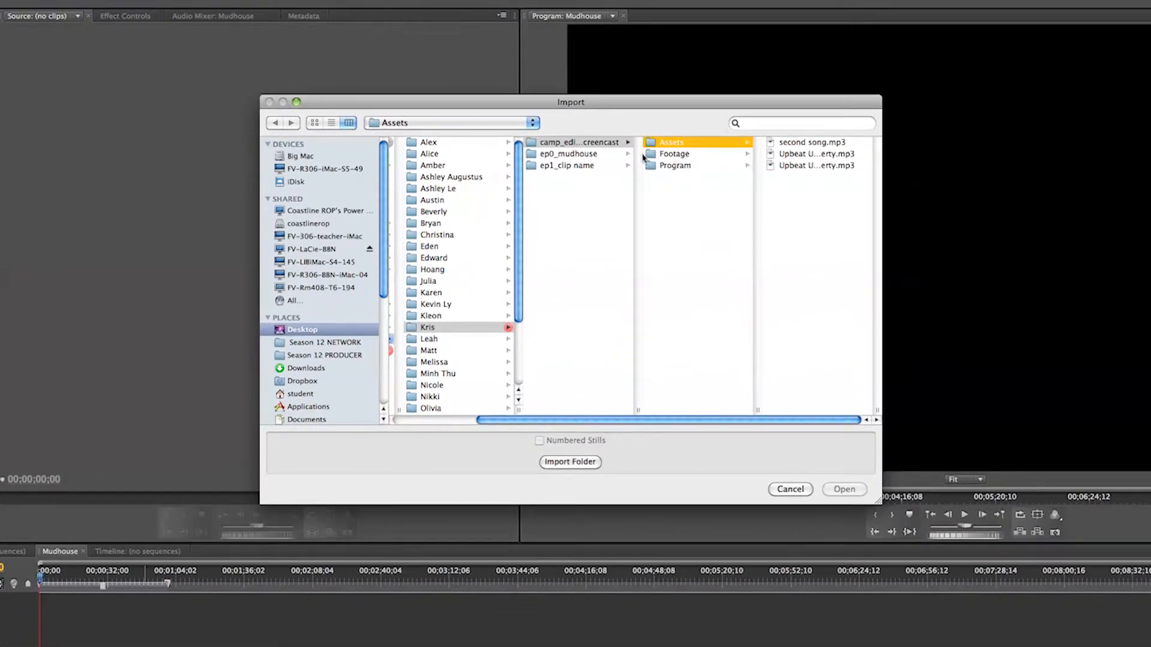
{"action": "left_click", "coordinate": [584, 154]}
{"action": "left_click", "coordinate": [674, 156]}
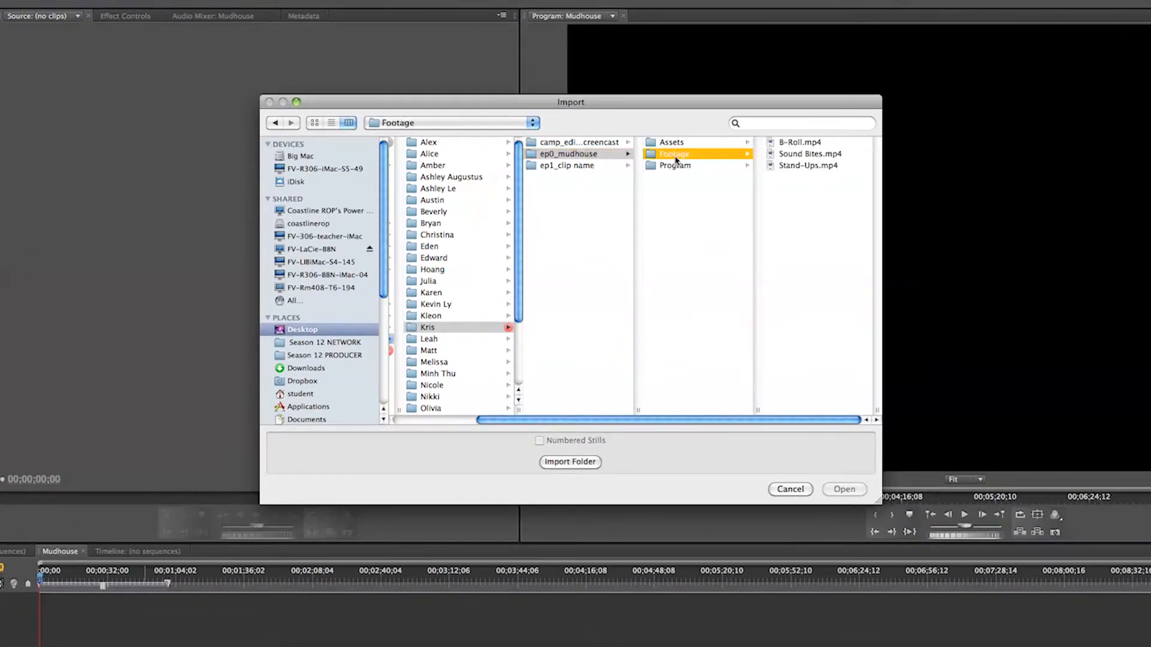
{"action": "left_click_drag", "start_coordinate": [811, 217], "coordinate": [796, 147]}
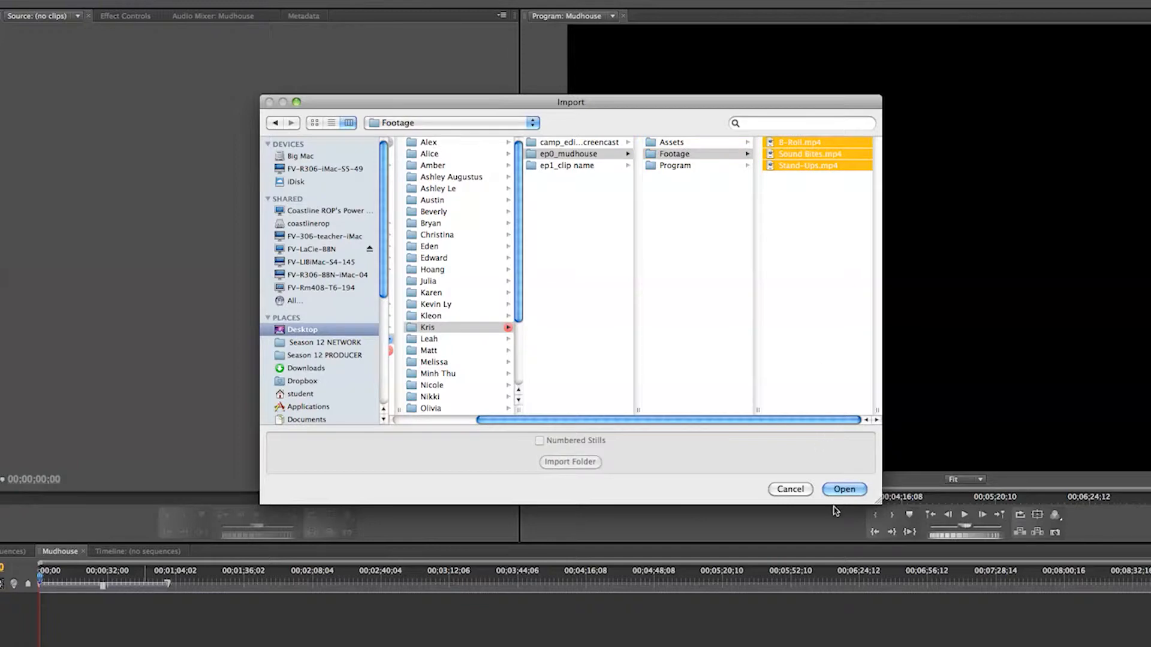
{"action": "left_click", "coordinate": [843, 490]}
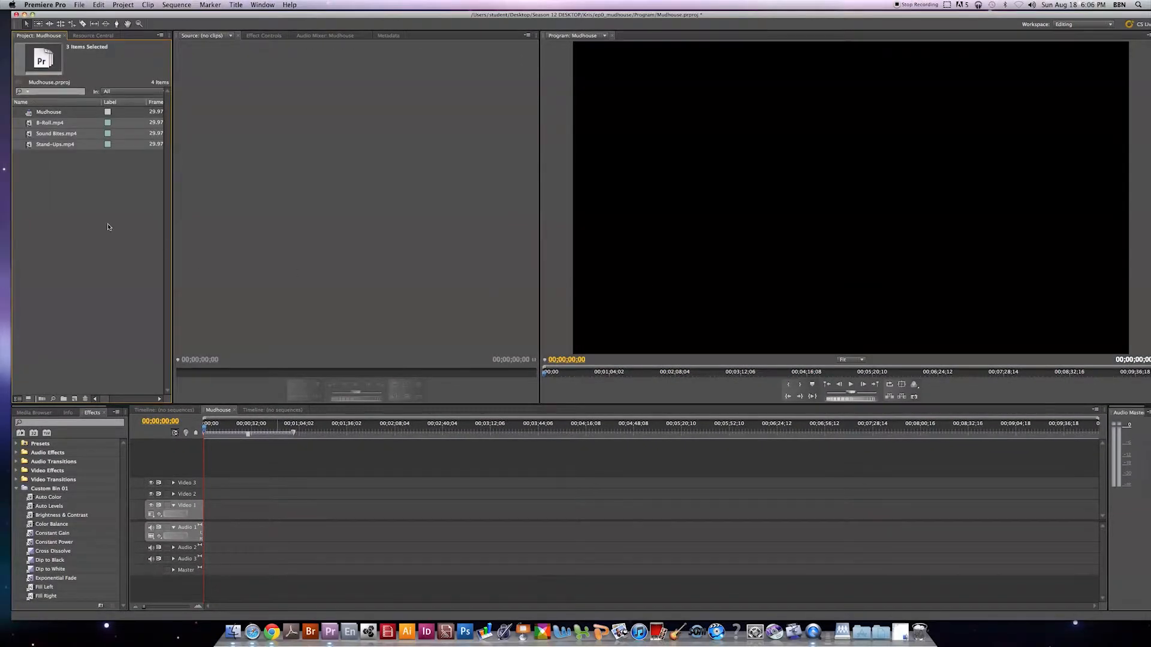
Place the three imported clips together at the start of Video 1 and Audio 1 in the Mudhouse sequence.
{"action": "left_click", "coordinate": [98, 225]}
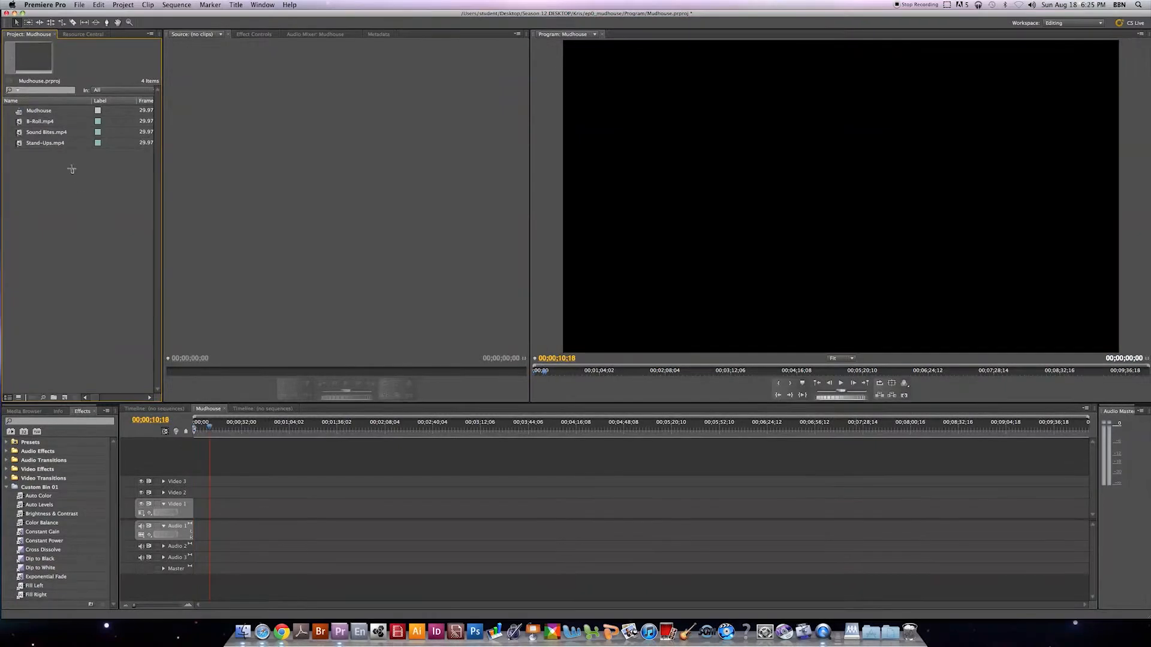
{"action": "left_click_drag", "start_coordinate": [69, 169], "coordinate": [42, 124]}
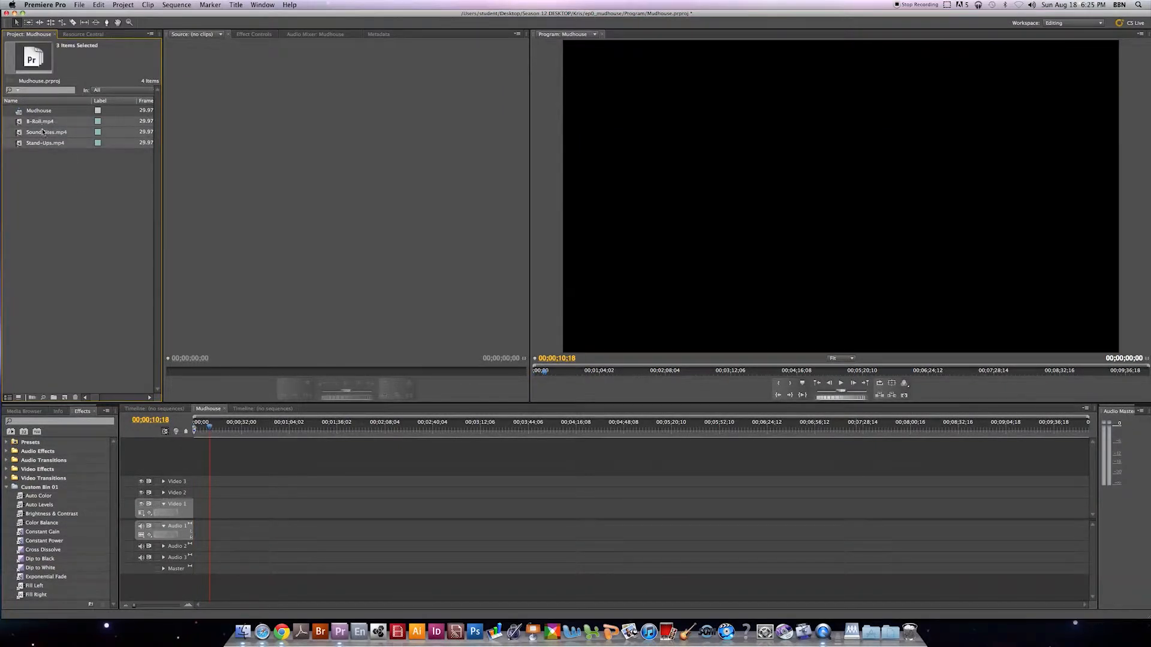
{"action": "left_click_drag", "start_coordinate": [133, 272], "coordinate": [256, 511]}
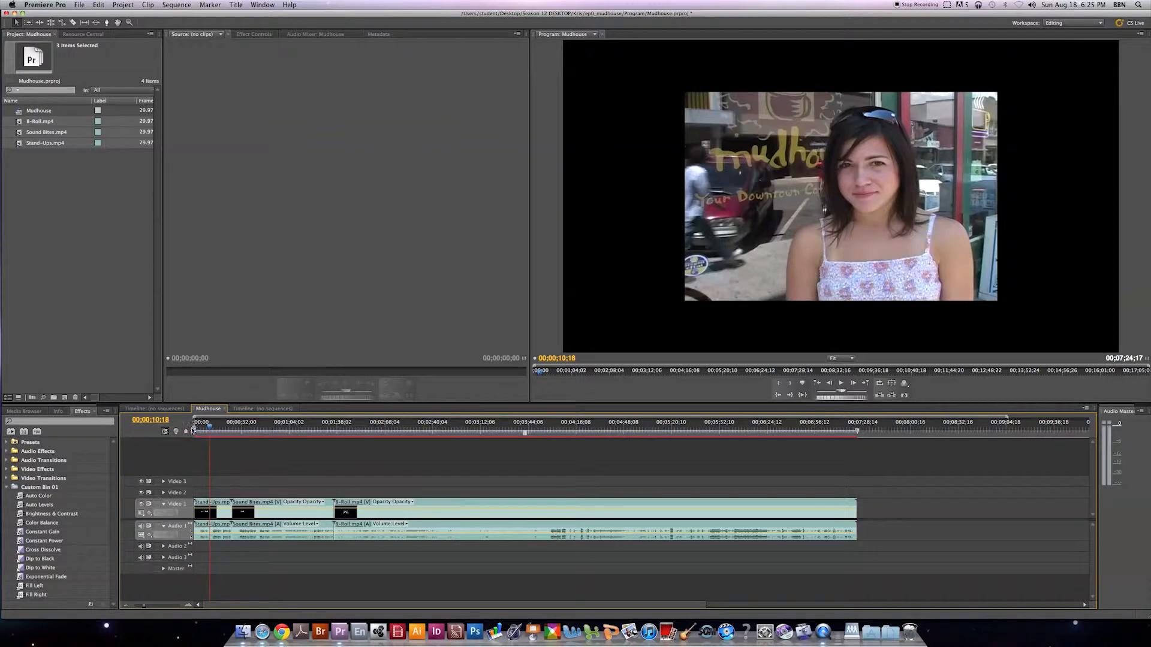
Play the Mudhouse sequence from the beginning and stop during the first stand-up.
{"action": "left_click_drag", "start_coordinate": [206, 427], "coordinate": [193, 427]}
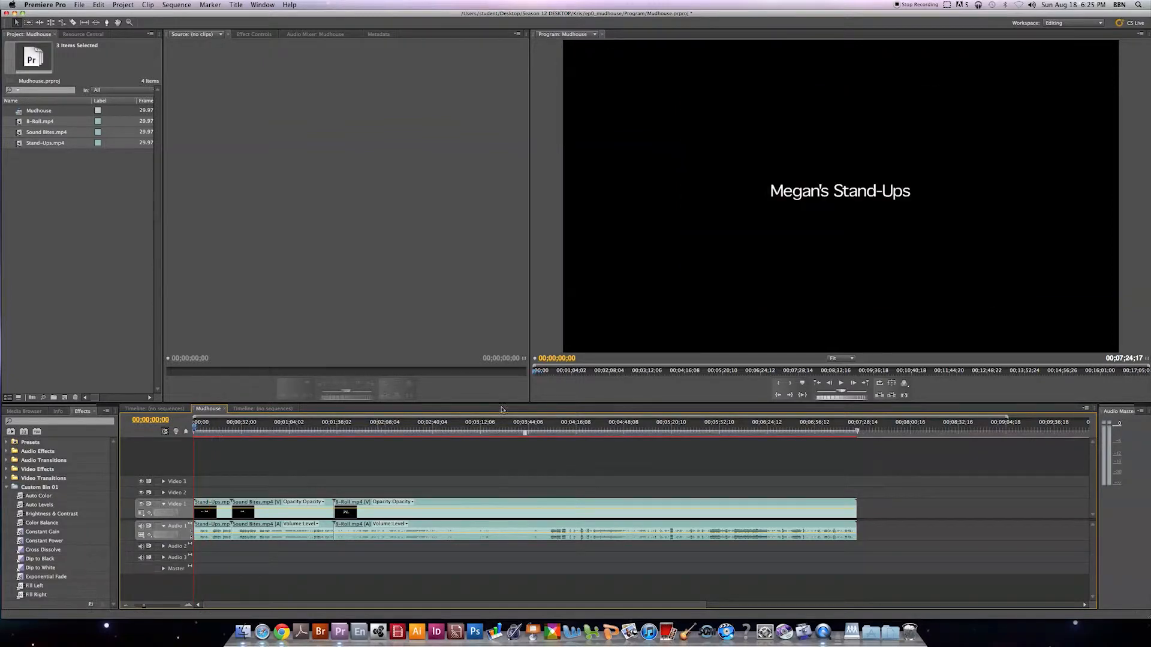
{"action": "key", "text": "space"}
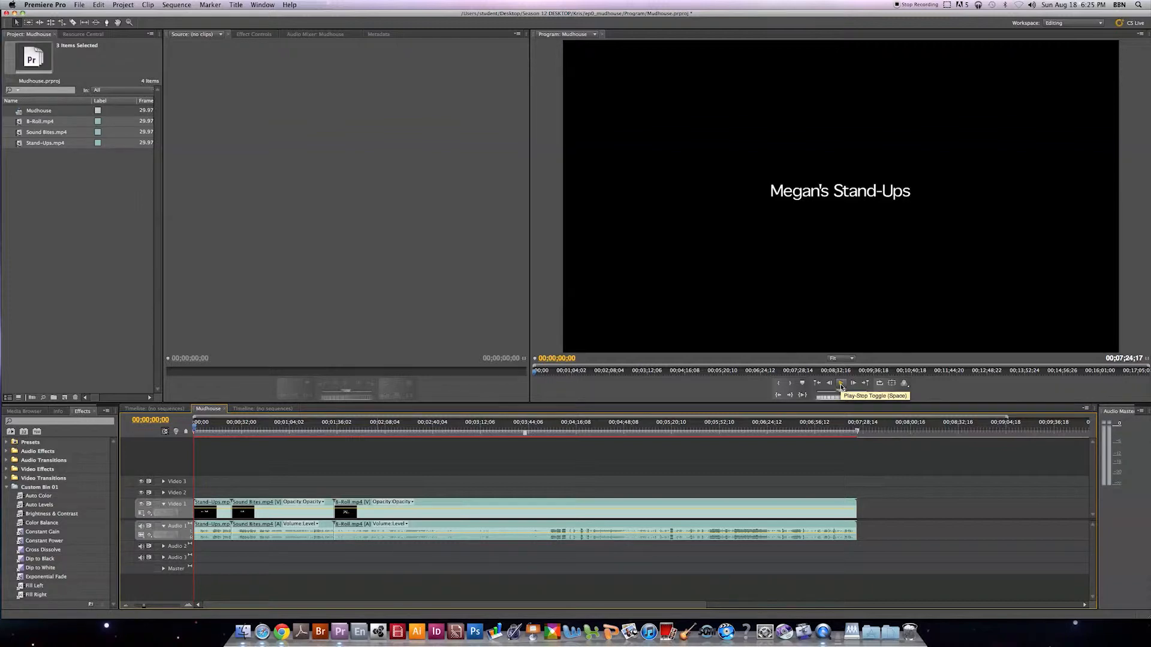
{"action": "left_click", "coordinate": [841, 387]}
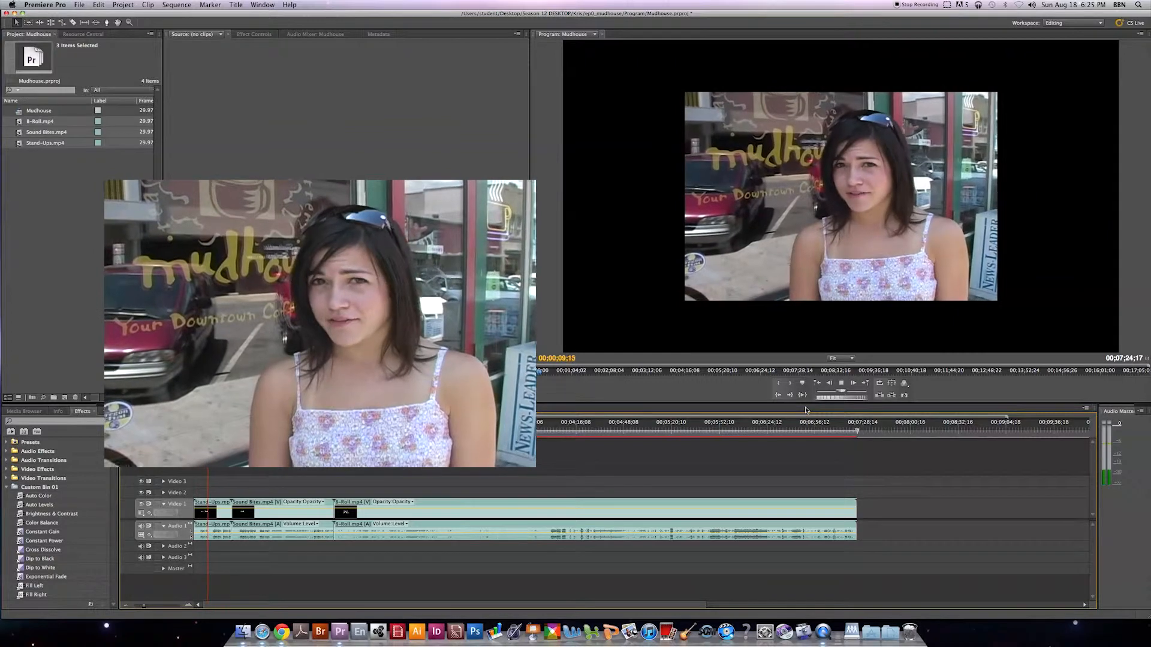
{"action": "key", "text": "space"}
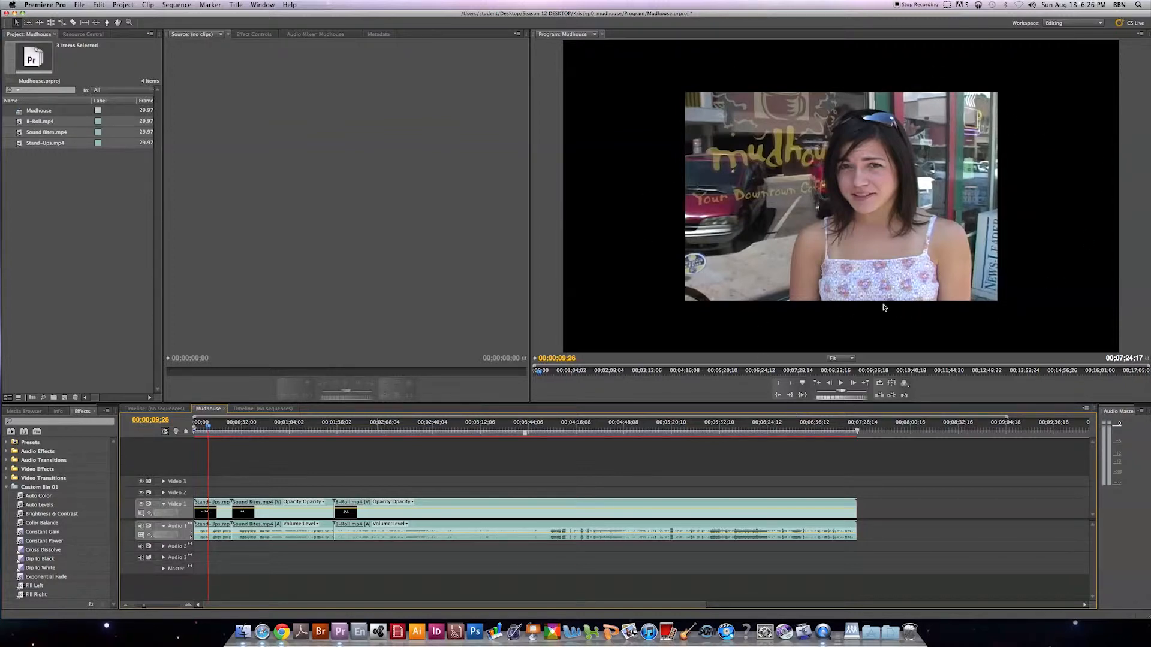
Scale all clips in the Mudhouse sequence to the frame size.
{"action": "left_click_drag", "start_coordinate": [602, 466], "coordinate": [194, 581]}
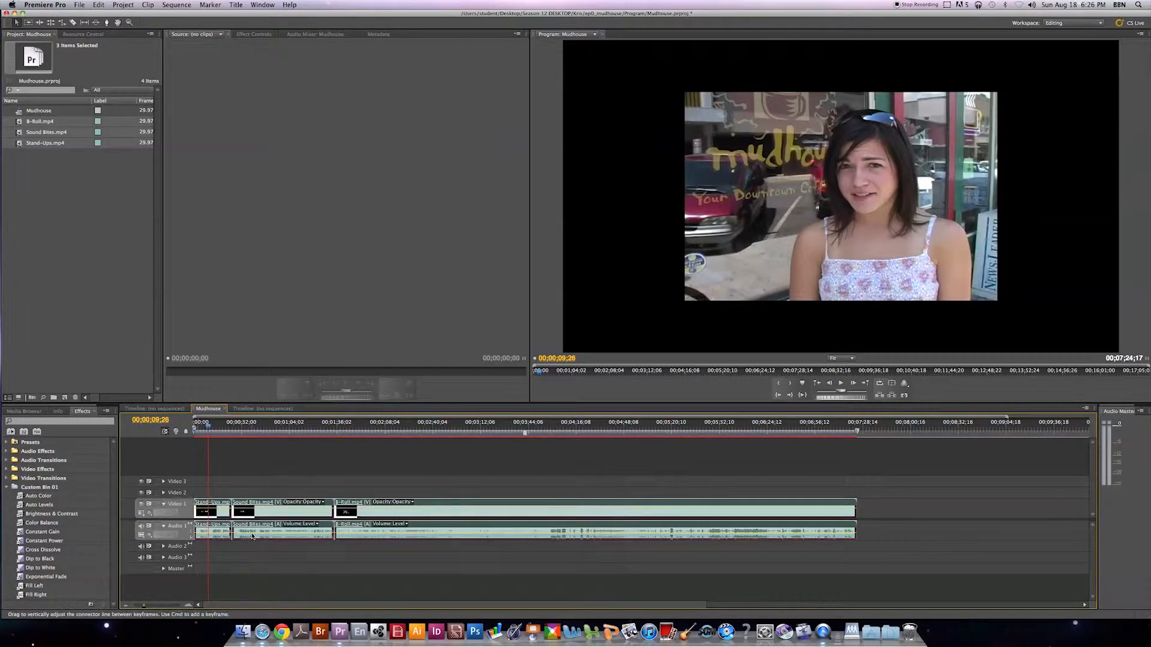
{"action": "right_click", "coordinate": [272, 517]}
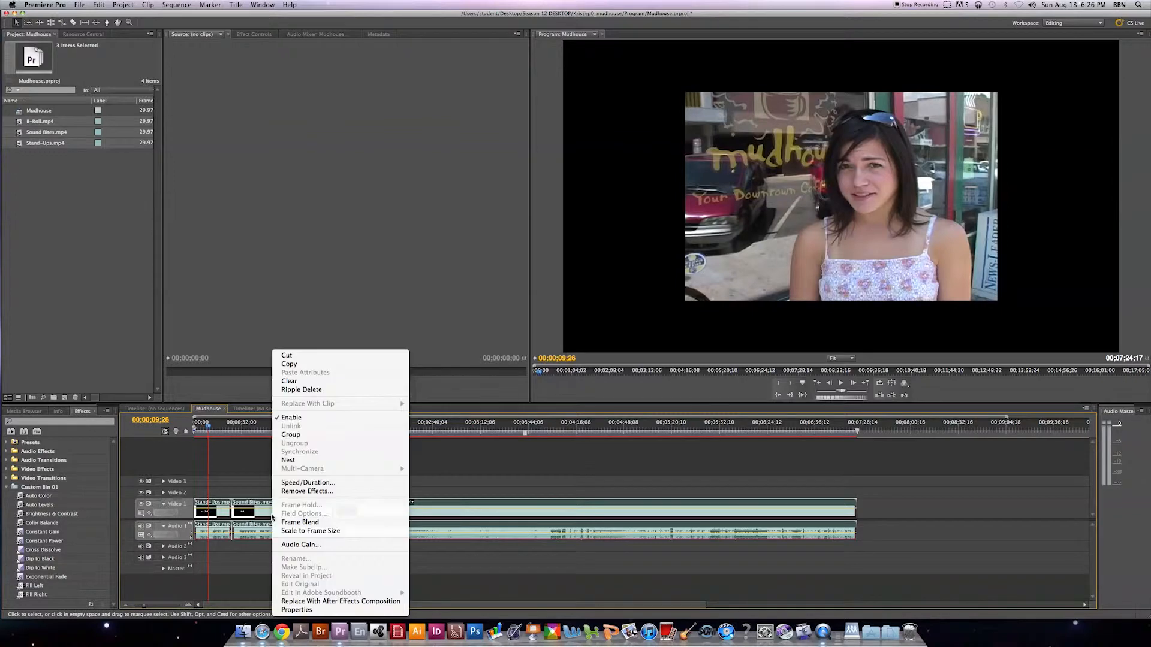
{"action": "left_click", "coordinate": [297, 531]}
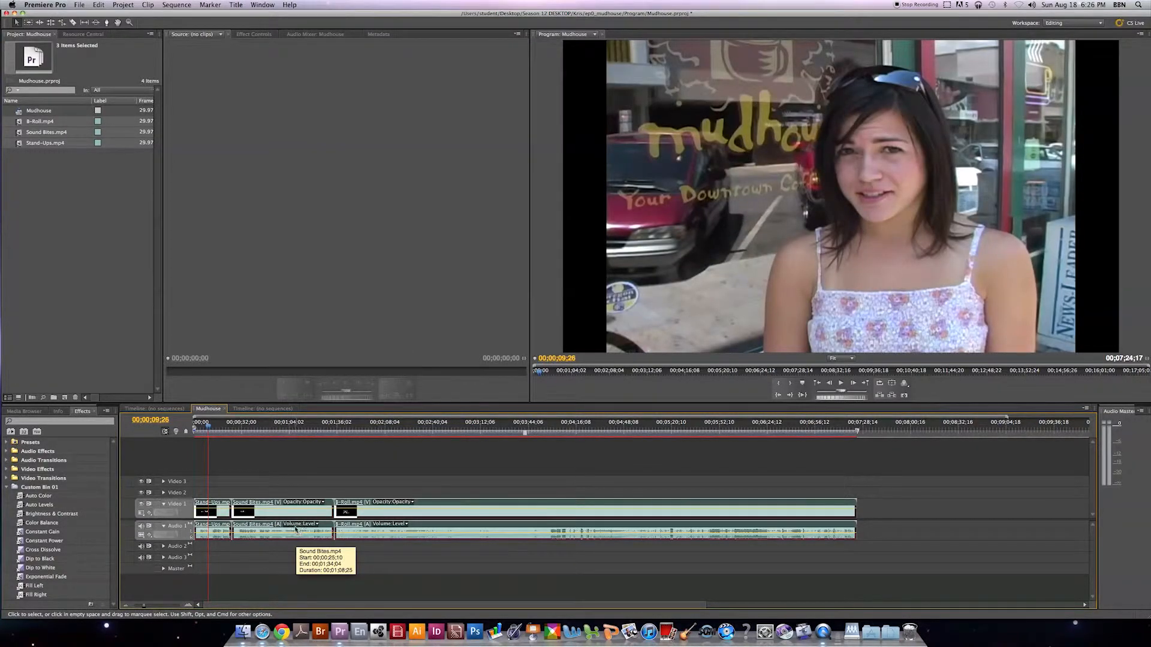
Play the scaled Stand-Ups clip from about 00;00;09;19 and stop after the second stand-up.
{"action": "left_click", "coordinate": [208, 426]}
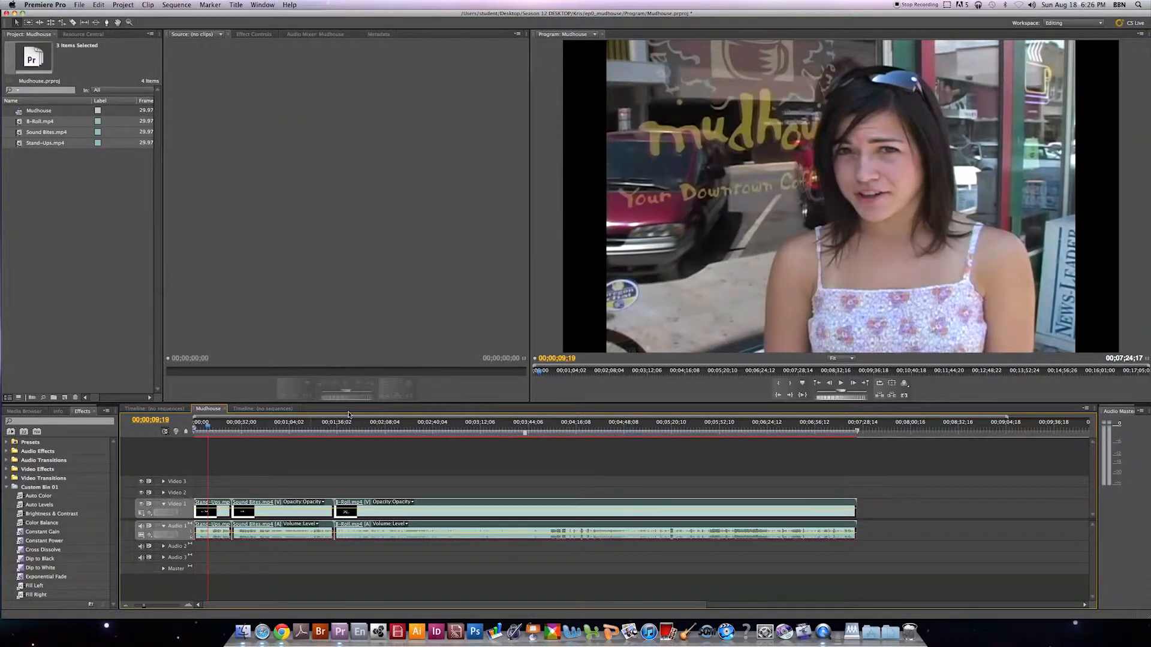
{"action": "left_click", "coordinate": [842, 384]}
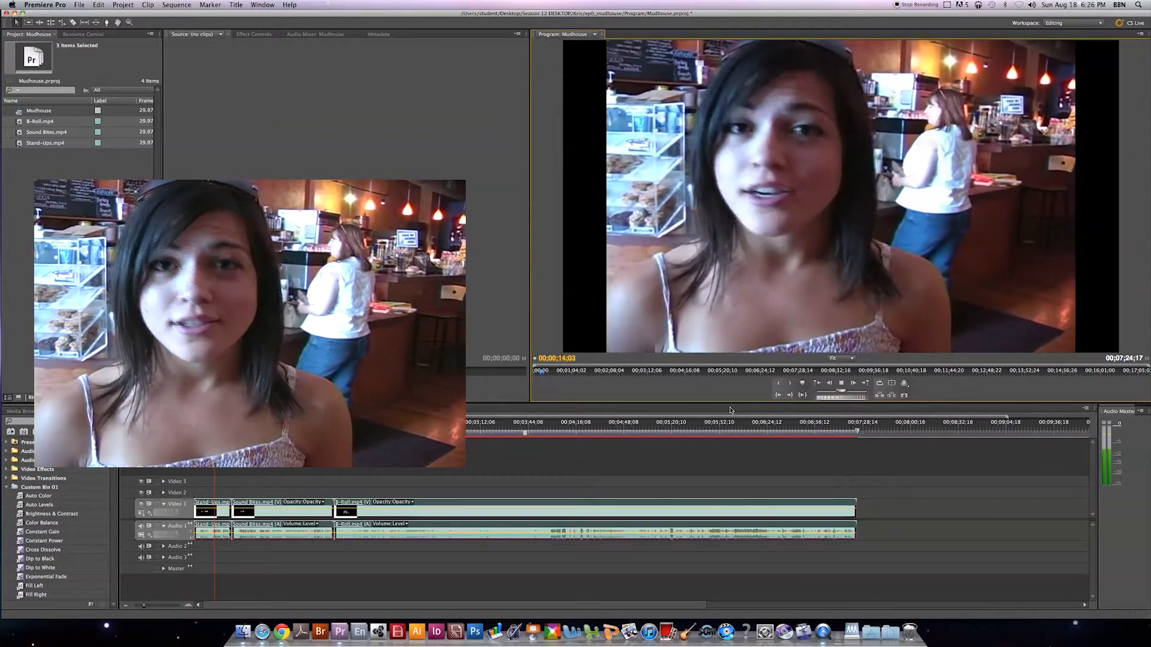
{"action": "key", "text": "XF86AudioRaiseVolume"}
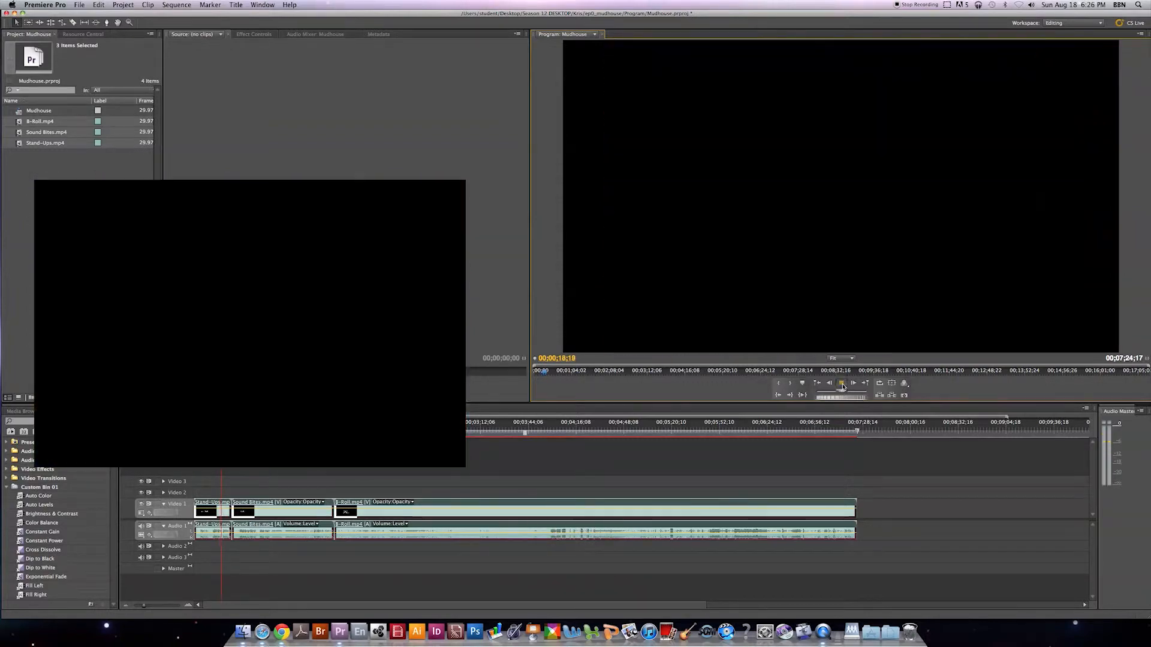
{"action": "left_click", "coordinate": [842, 384]}
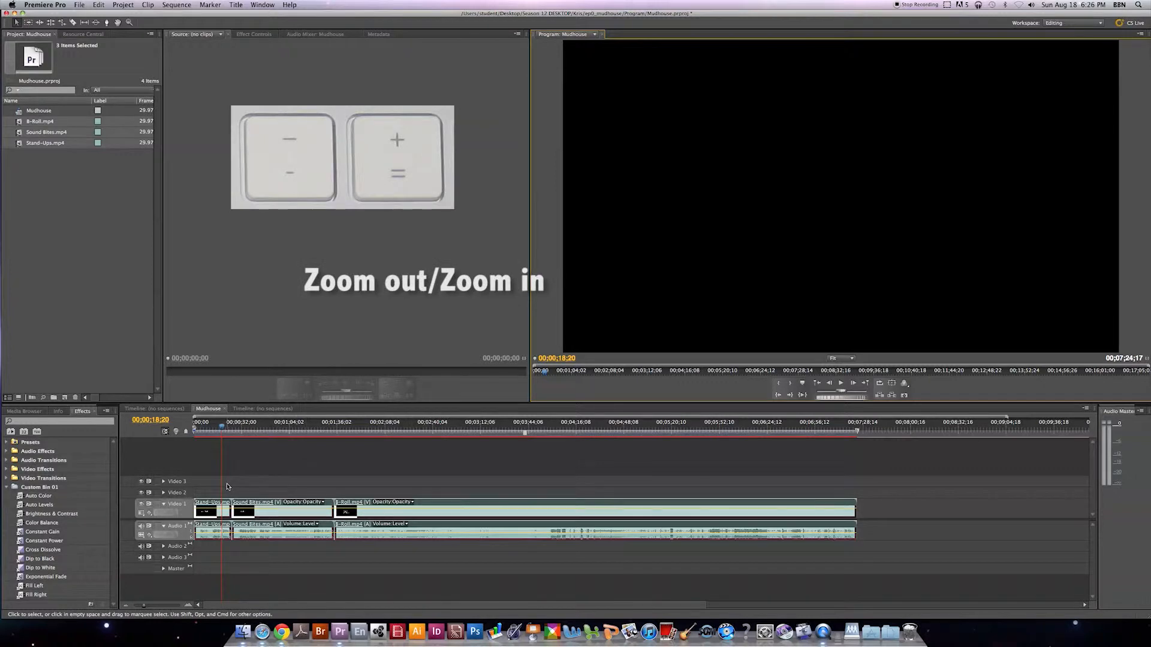
Zoom in on the timeline and split the Stand-Ups clip with the Razor tool at about 00;00;11;00.
{"action": "key", "text": "equal"}
{"action": "key", "text": "equal"}
{"action": "key", "text": "equal"}
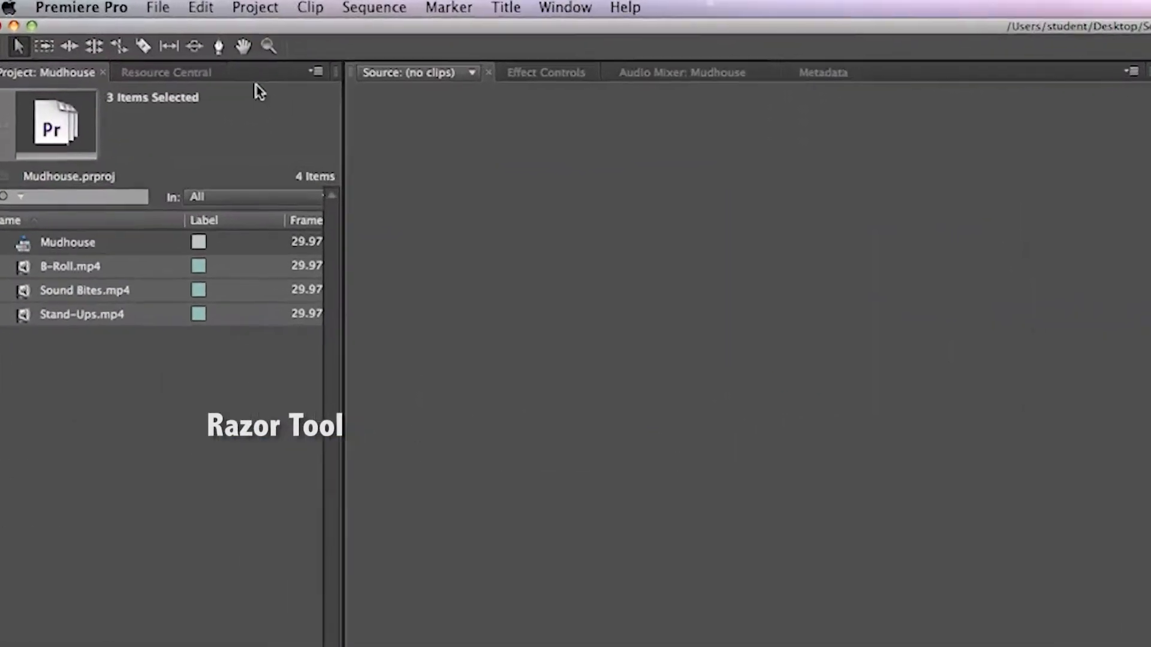
{"action": "key", "text": "c"}
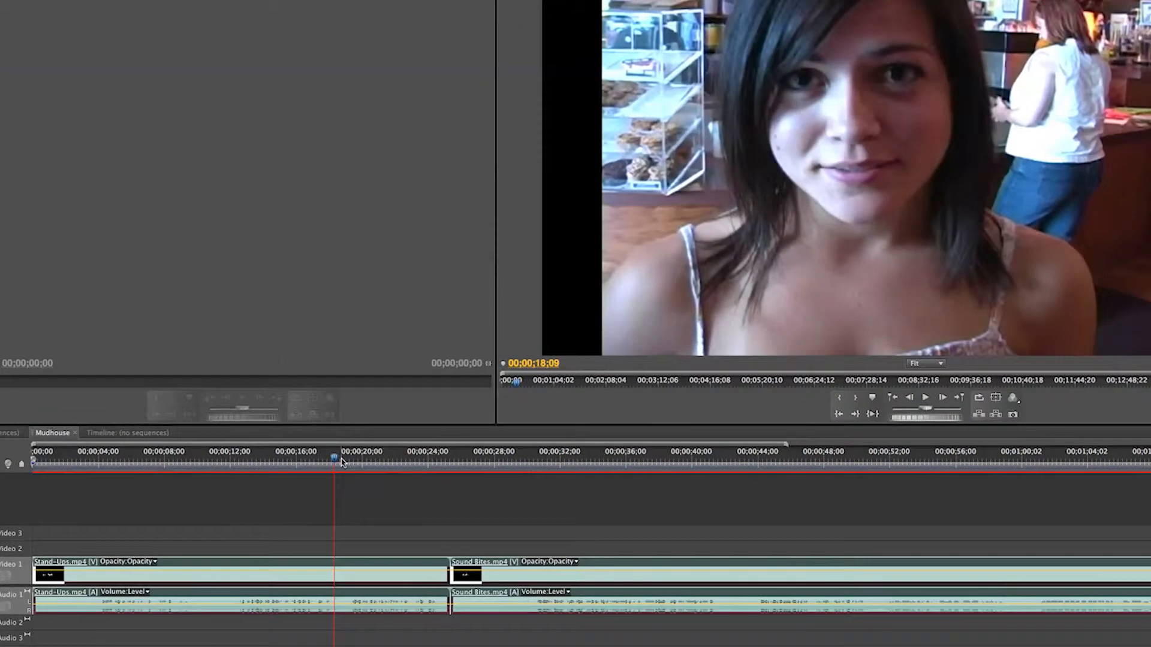
{"action": "left_click_drag", "start_coordinate": [383, 439], "coordinate": [242, 440]}
{"action": "left_click_drag", "start_coordinate": [166, 459], "coordinate": [213, 458]}
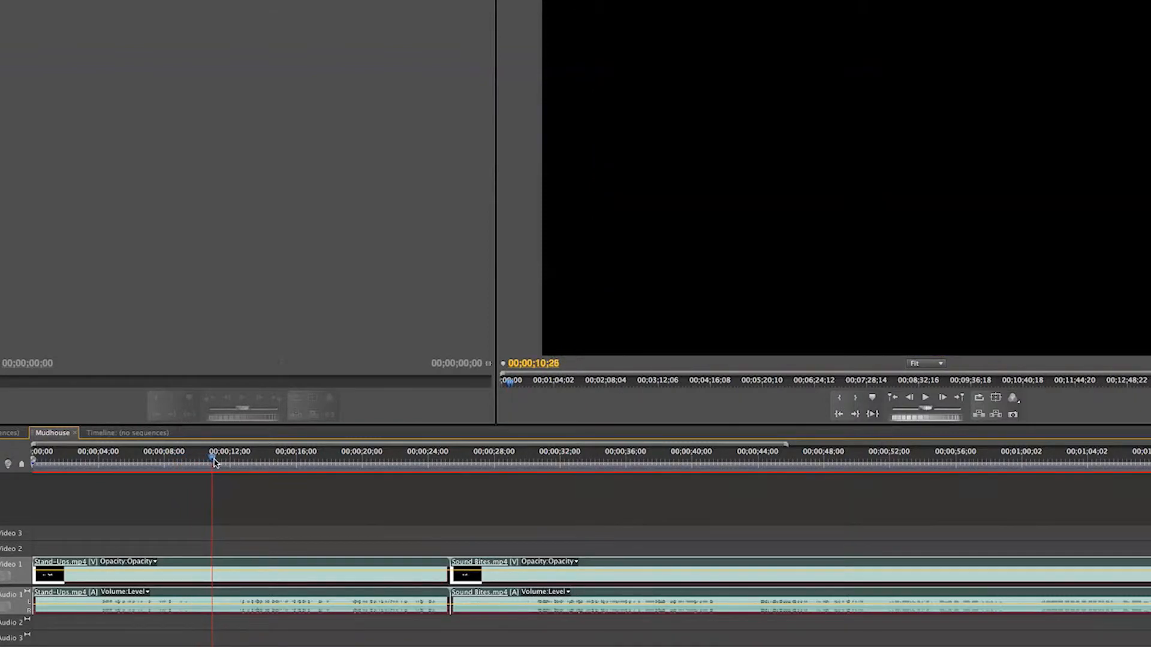
{"action": "left_click", "coordinate": [216, 571]}
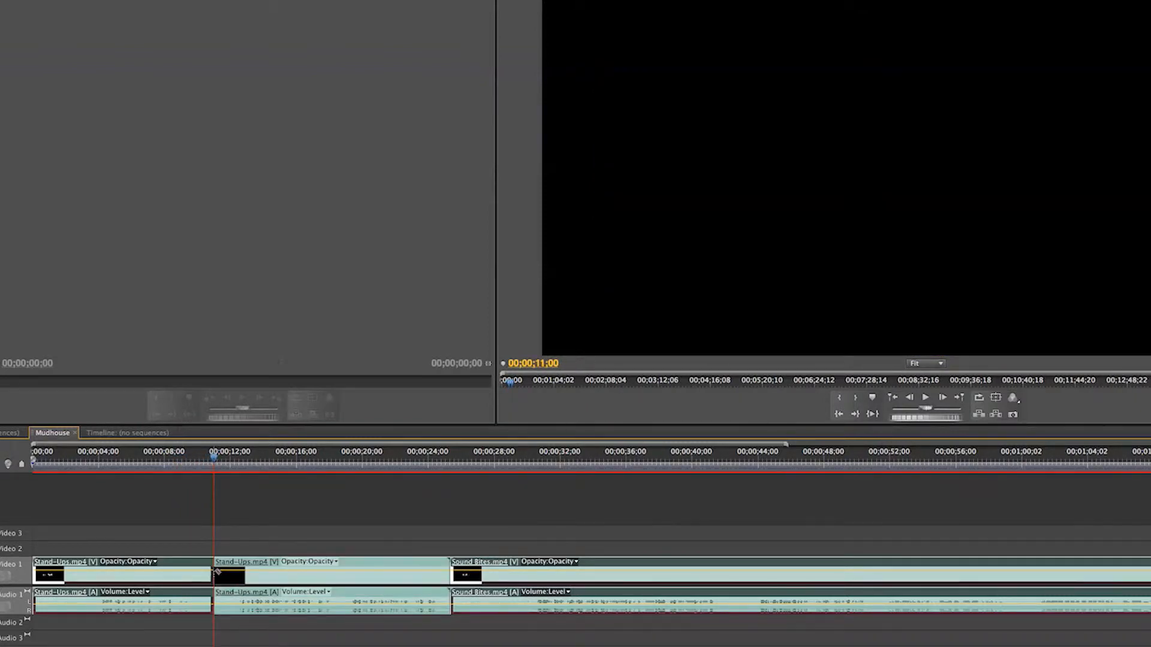
Split the remaining part of the Stand-Ups clip at about 00;00;18;12 and deselect all clips.
{"action": "left_click_drag", "start_coordinate": [214, 460], "coordinate": [336, 471]}
{"action": "key", "text": "v"}
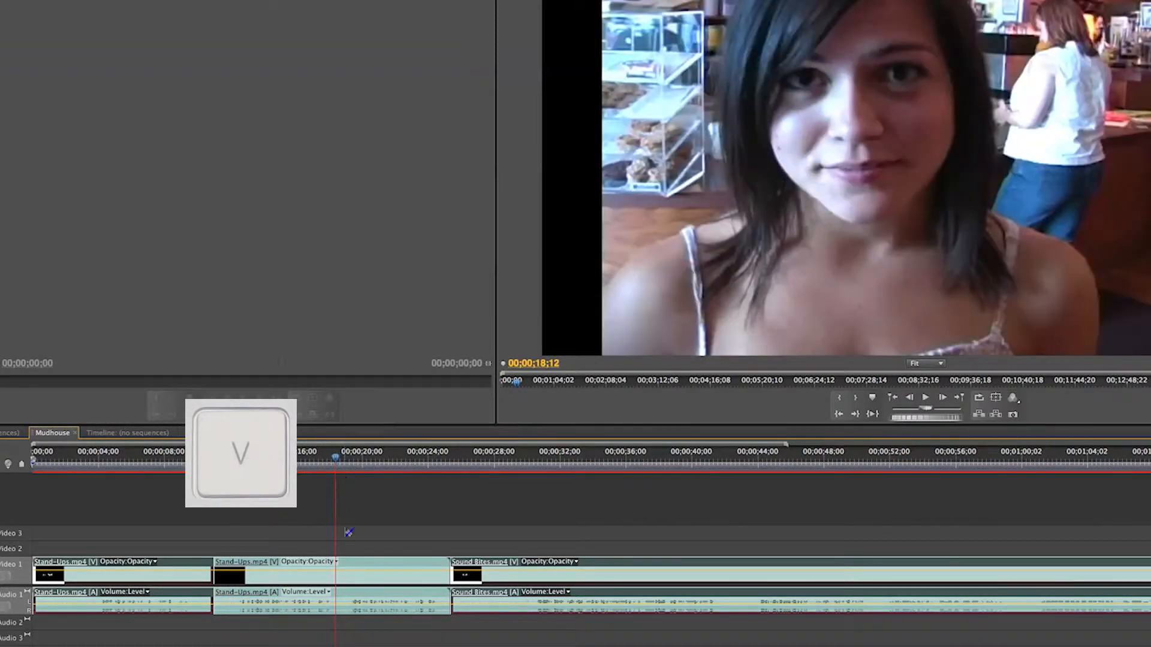
{"action": "left_click", "coordinate": [342, 569]}
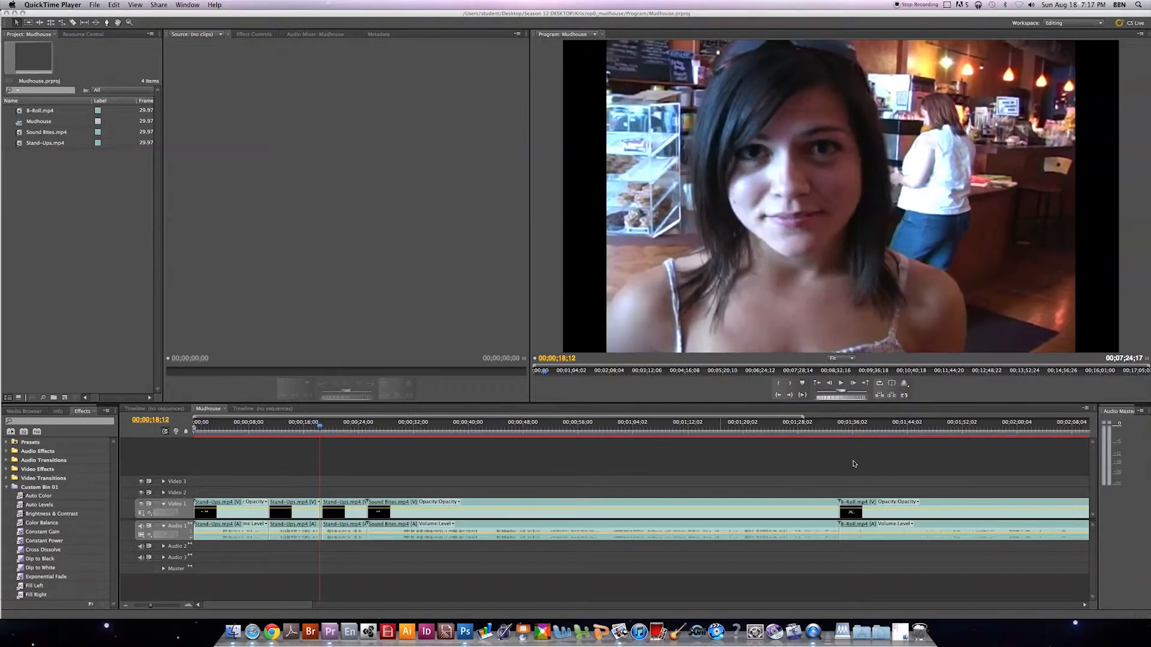
{"action": "left_click", "coordinate": [854, 464]}
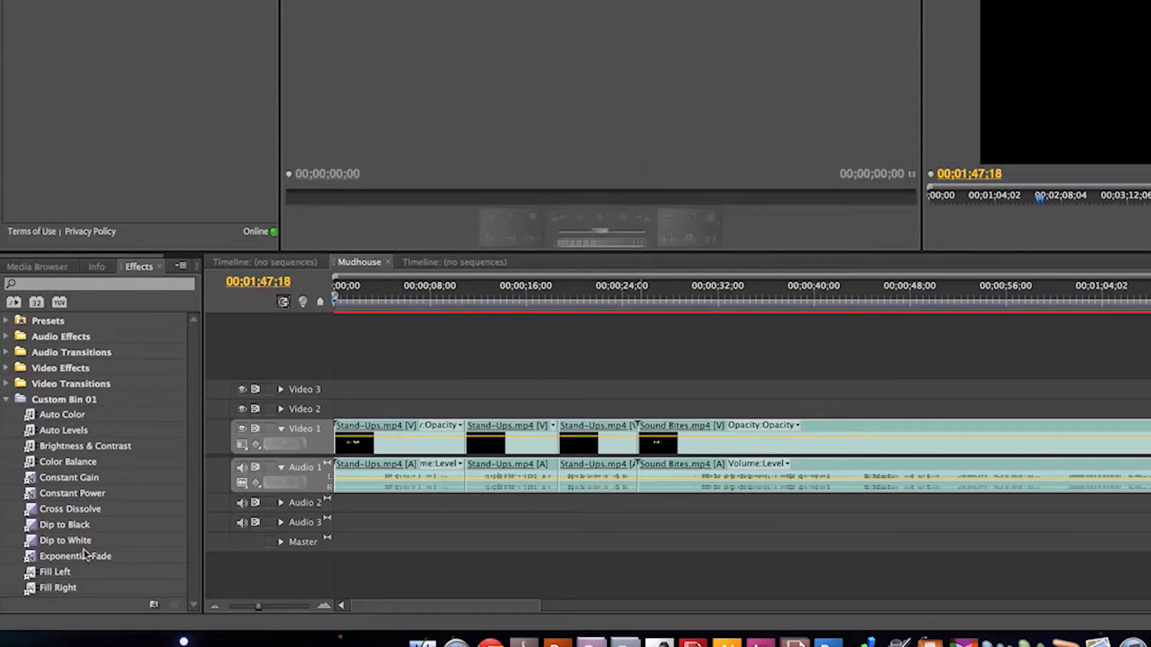
Apply the Fill Left audio effect from Custom Bin 01 to the first Stand-Ups clip on Audio 1.
{"action": "left_click", "coordinate": [52, 572]}
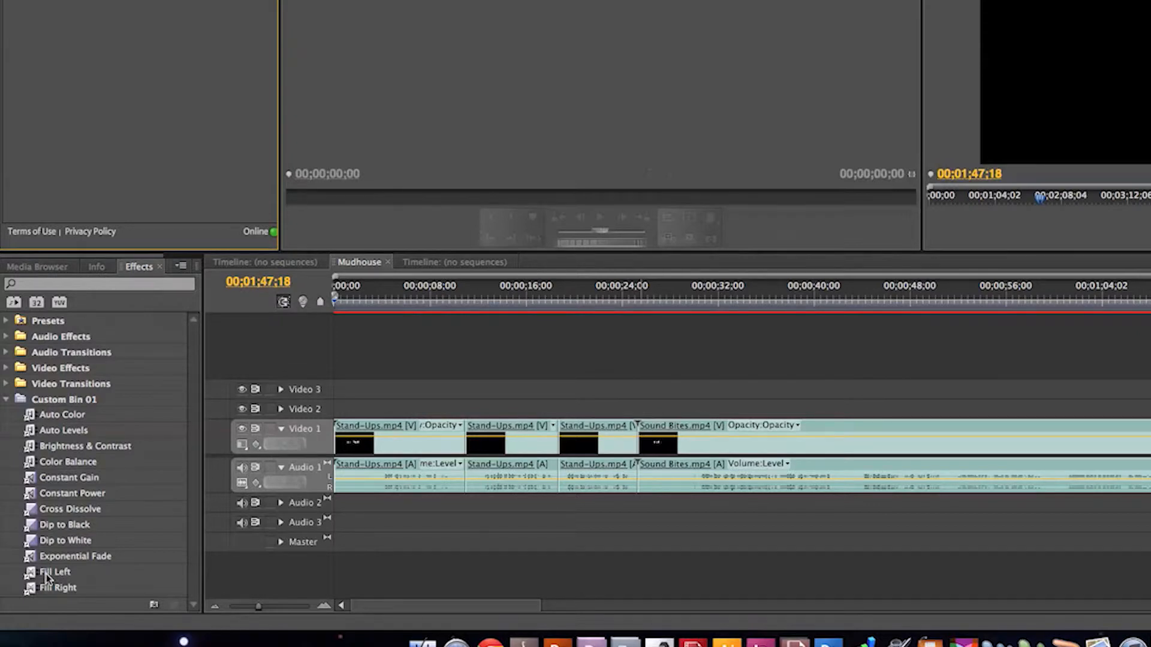
{"action": "left_click", "coordinate": [46, 574]}
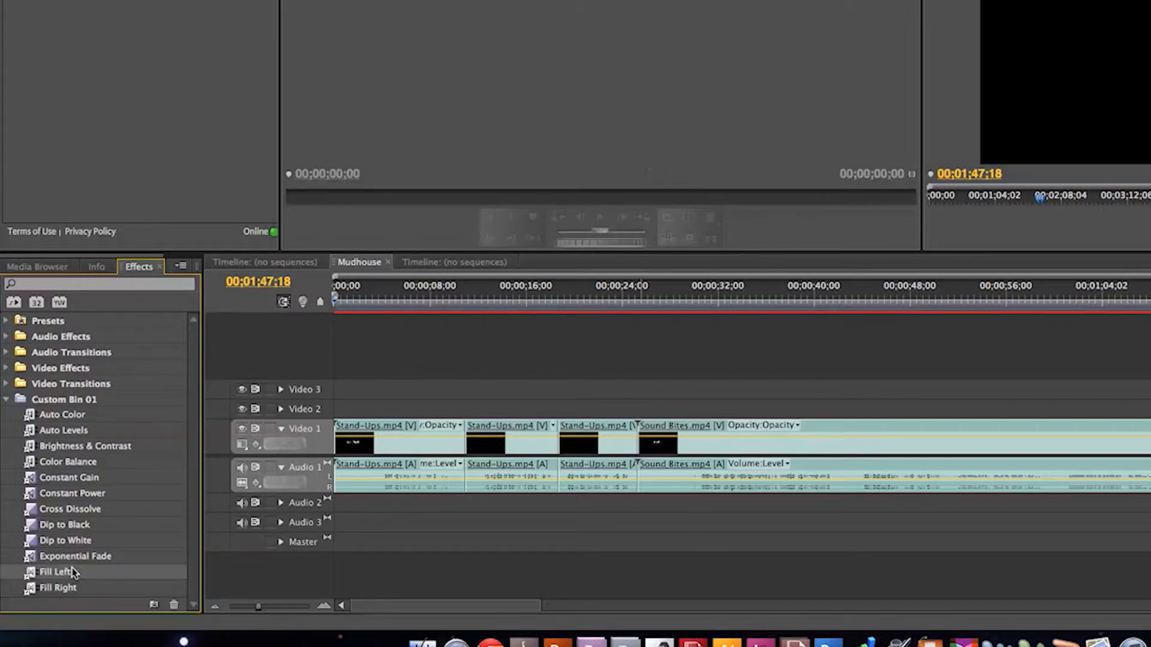
{"action": "left_click", "coordinate": [64, 284]}
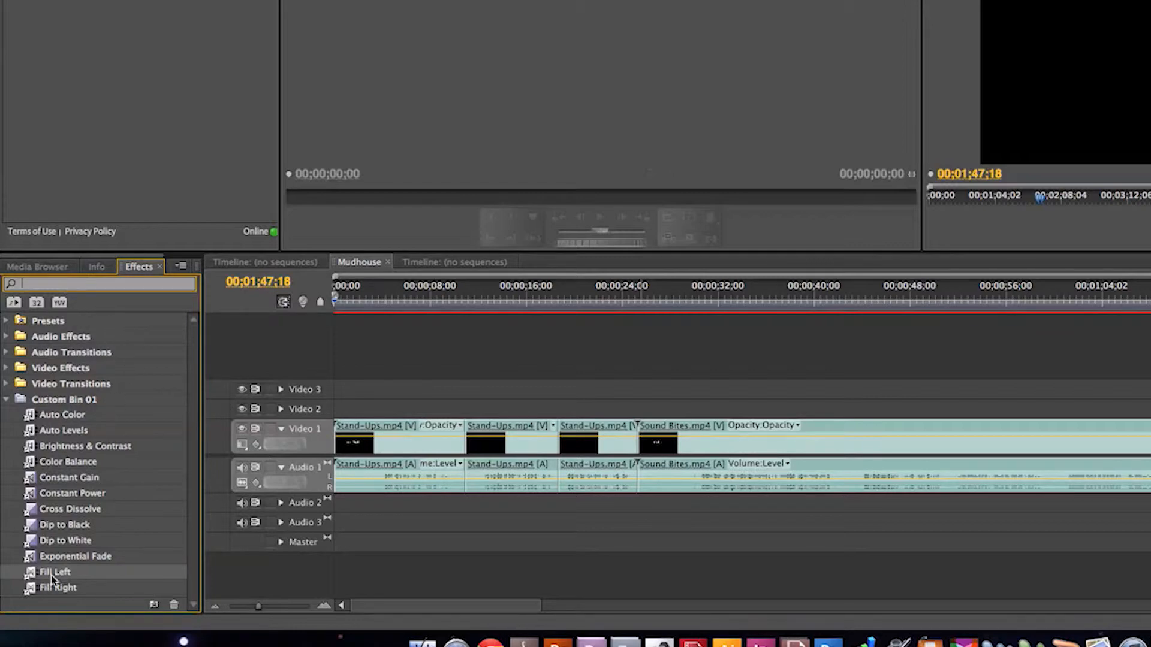
{"action": "left_click_drag", "start_coordinate": [52, 575], "coordinate": [388, 490]}
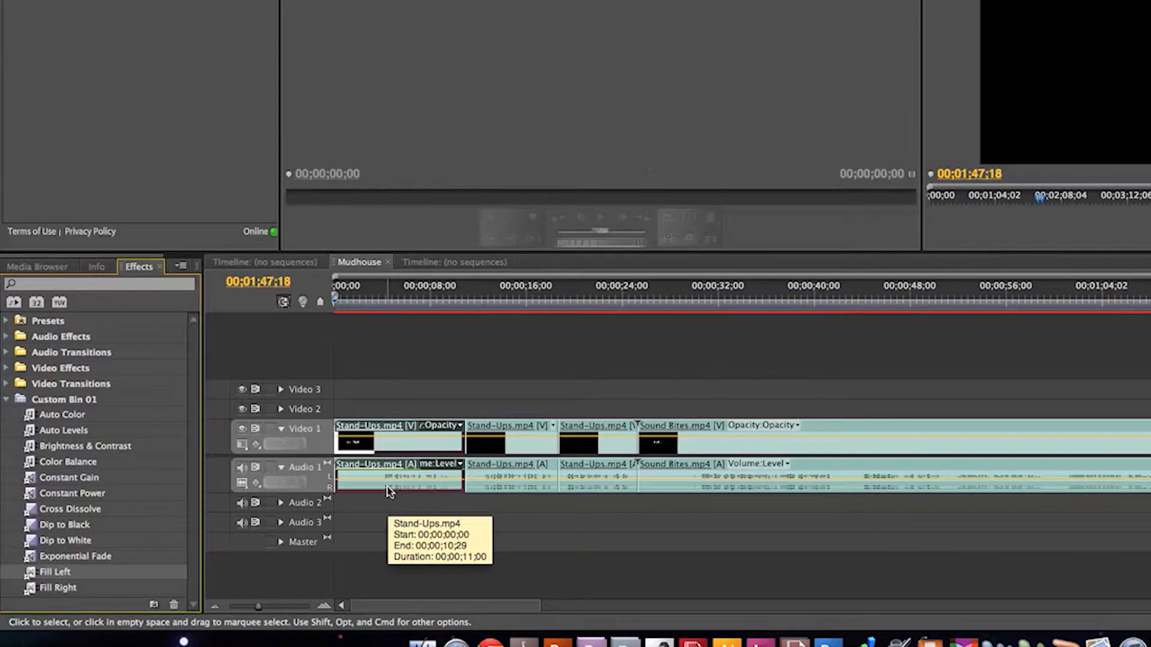
Search the effects for "Bright" and apply Brightness & Contrast to the first Stand-Ups clip.
{"action": "left_click", "coordinate": [106, 287]}
{"action": "type", "text": "Bright"}
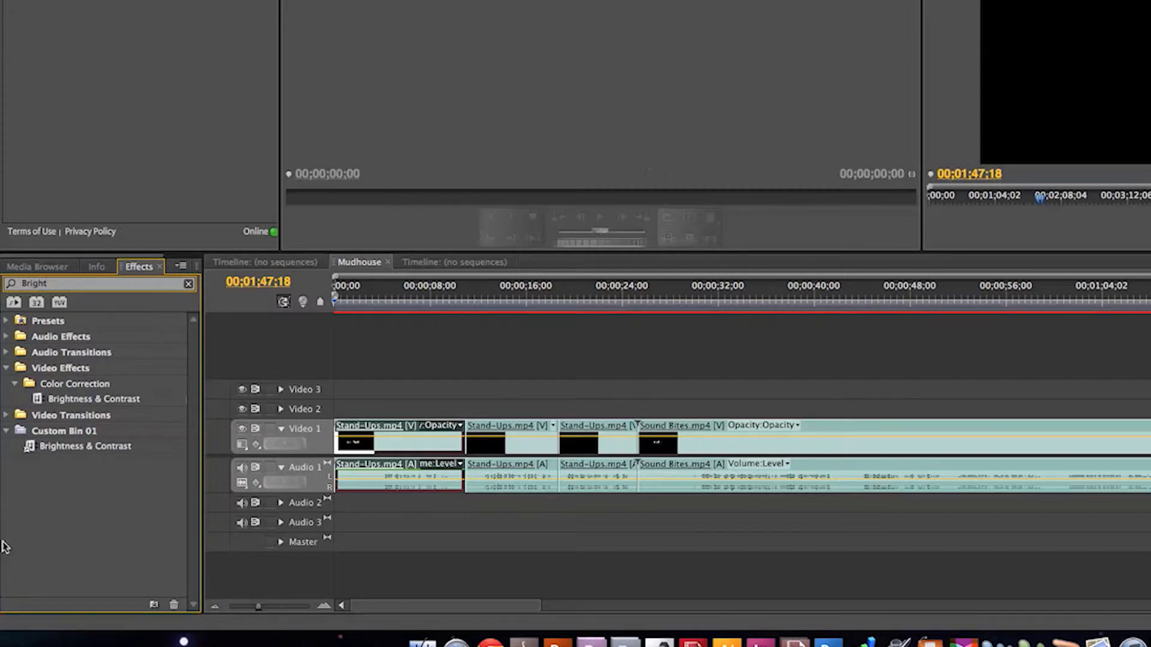
{"action": "left_click", "coordinate": [86, 453]}
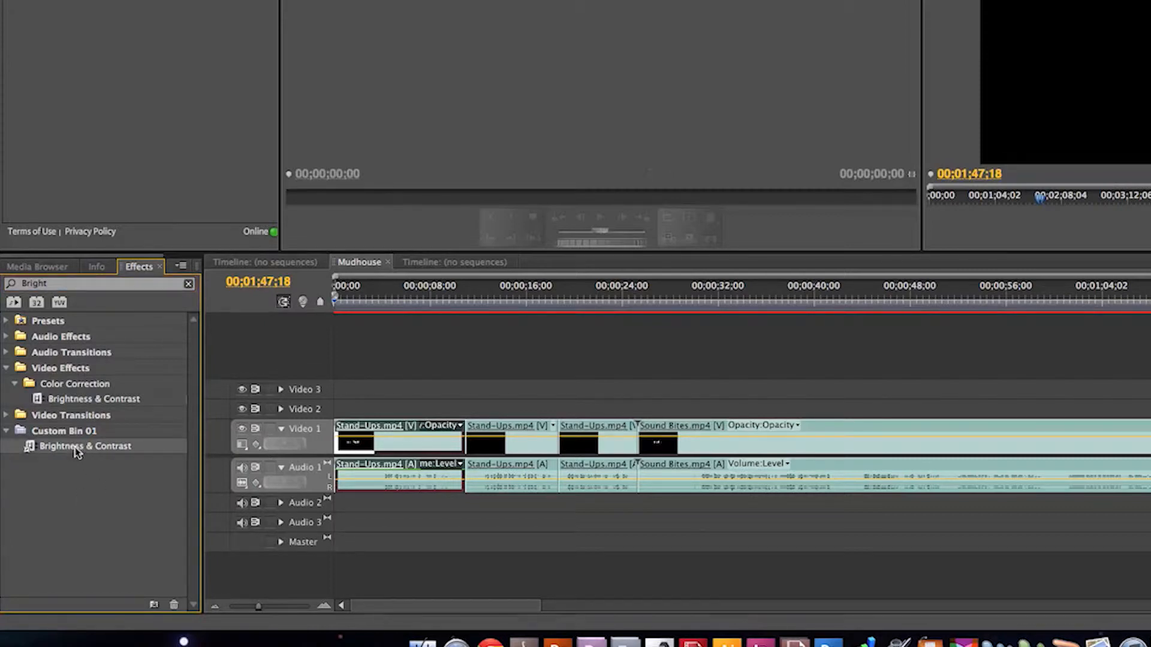
{"action": "left_click_drag", "start_coordinate": [70, 451], "coordinate": [373, 479]}
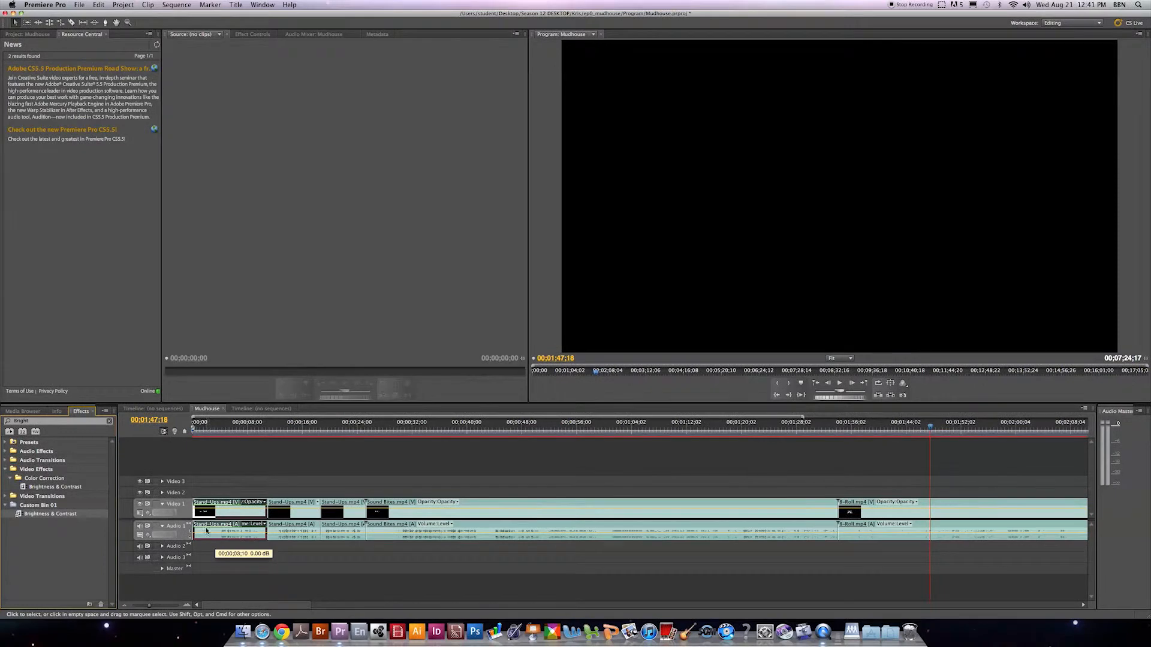
At 00;00;06;24, set the first Stand-Ups clip's brightness to 24 and contrast to 22, and compare with the effect switched off and on.
{"action": "left_click", "coordinate": [252, 34]}
{"action": "left_click", "coordinate": [239, 431]}
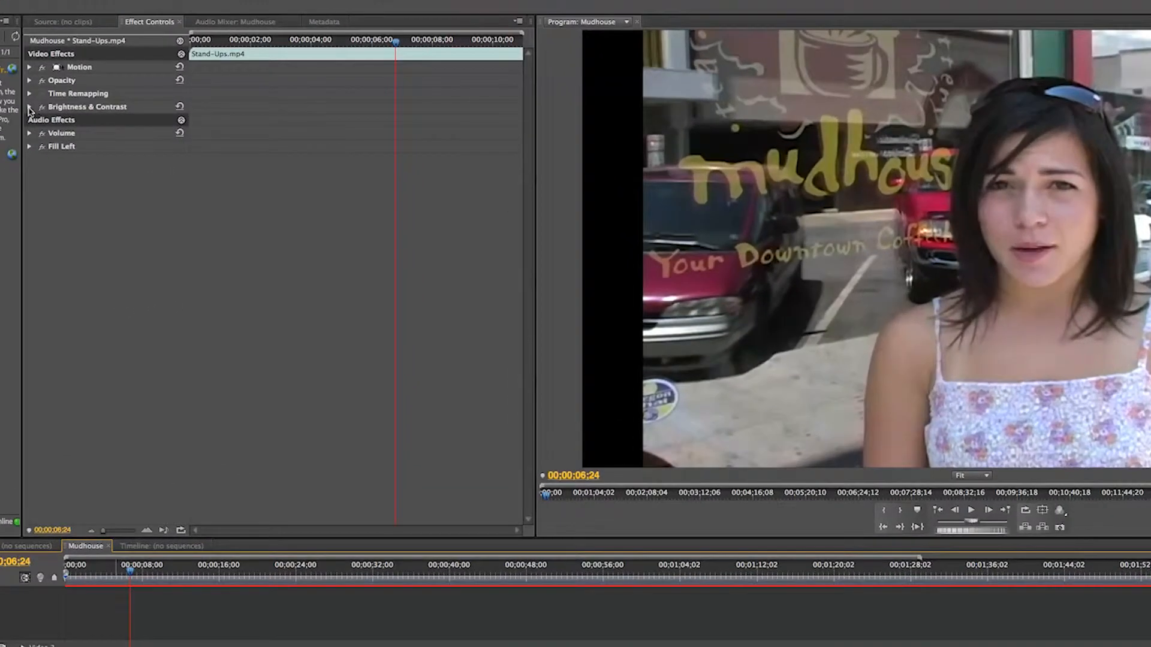
{"action": "left_click", "coordinate": [167, 94]}
{"action": "mouse_move", "coordinate": [109, 122]}
{"action": "left_mouse_down"}
{"action": "mouse_move", "coordinate": [189, 122]}
{"action": "mouse_move", "coordinate": [111, 133]}
{"action": "mouse_move", "coordinate": [129, 133]}
{"action": "left_mouse_up"}
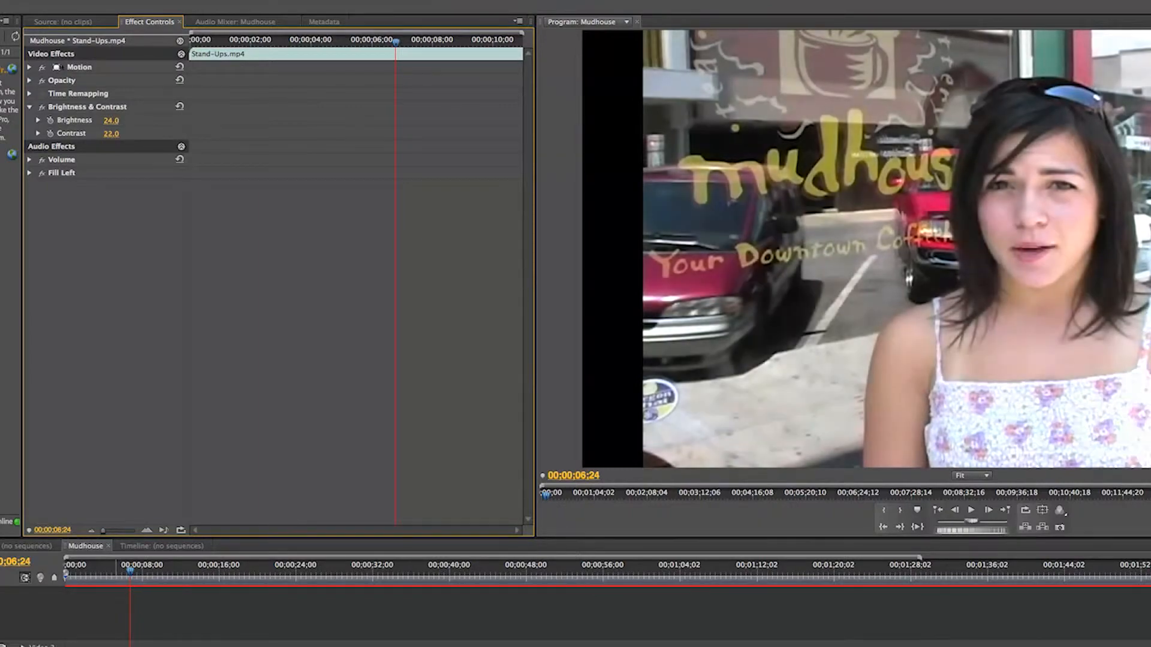
{"action": "left_click", "coordinate": [42, 108]}
{"action": "left_click", "coordinate": [42, 107]}
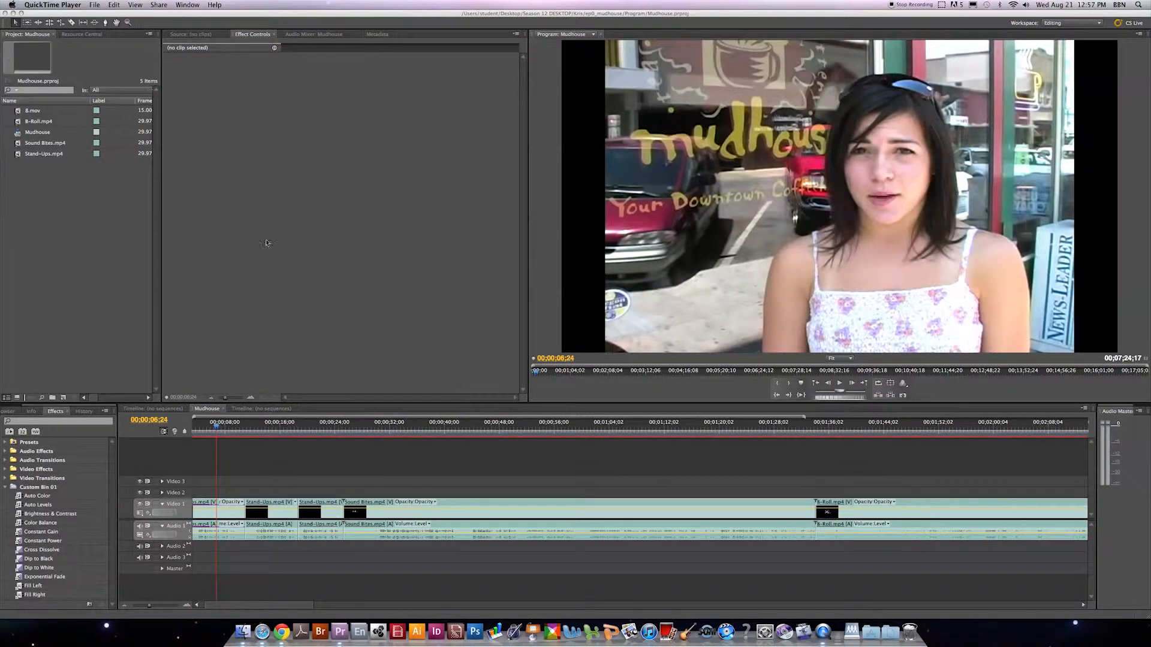
Switch to Finder and copy Launch Pad.mp3 from the Music folder inside the BBN CAMP 2013 desktop folder.
{"action": "left_click", "coordinate": [14, 14]}
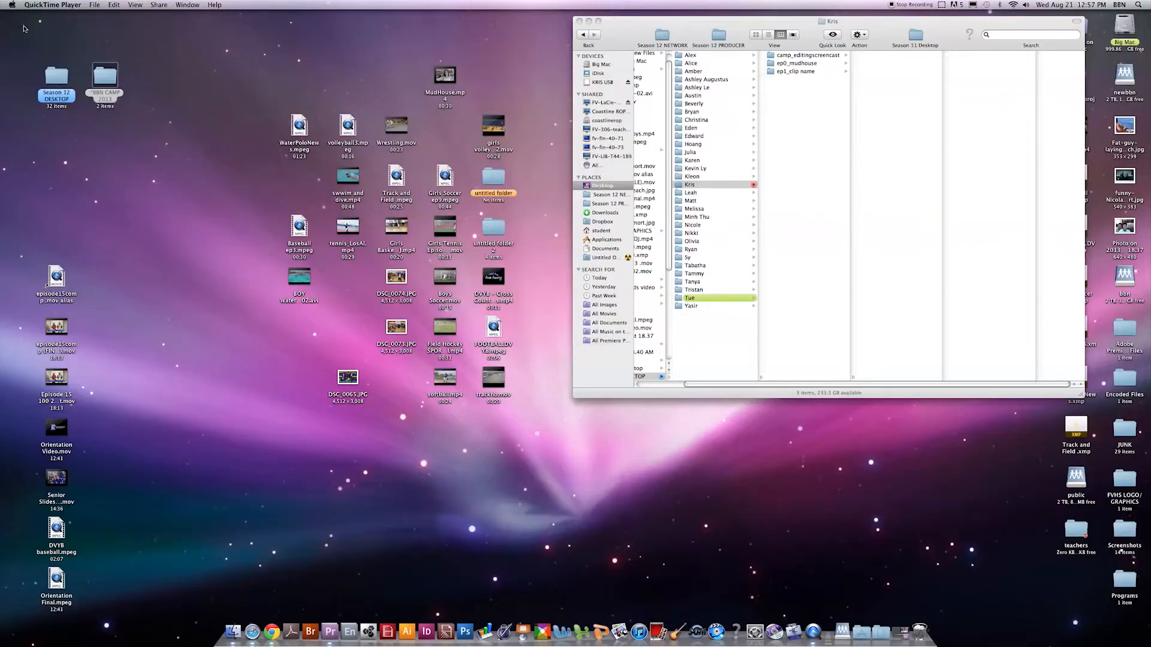
{"action": "left_click", "coordinate": [102, 94]}
{"action": "left_click_drag", "start_coordinate": [170, 43], "coordinate": [103, 100]}
{"action": "double_click", "coordinate": [104, 99]}
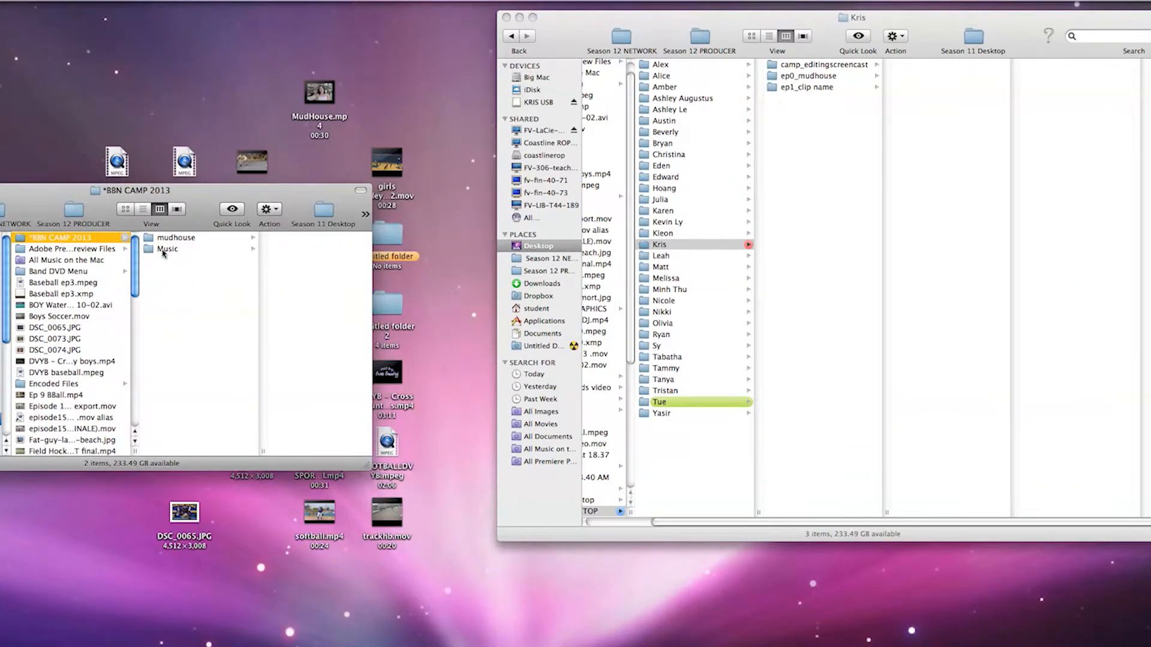
{"action": "left_click", "coordinate": [163, 251]}
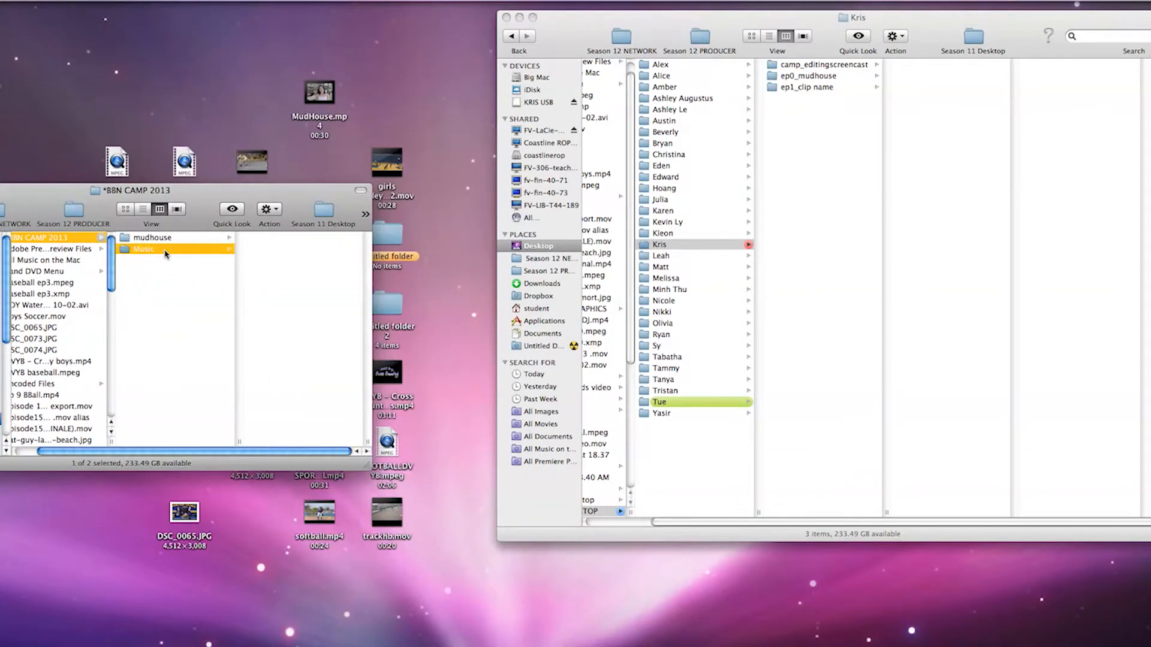
{"action": "key", "text": "Right"}
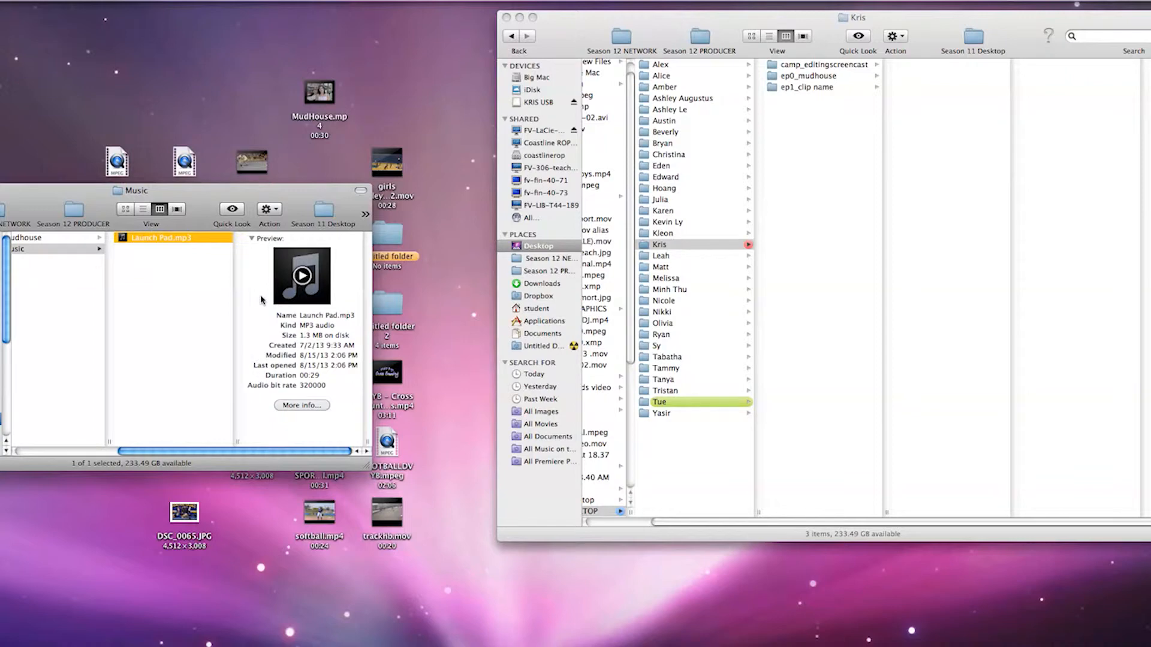
{"action": "right_click", "coordinate": [191, 237]}
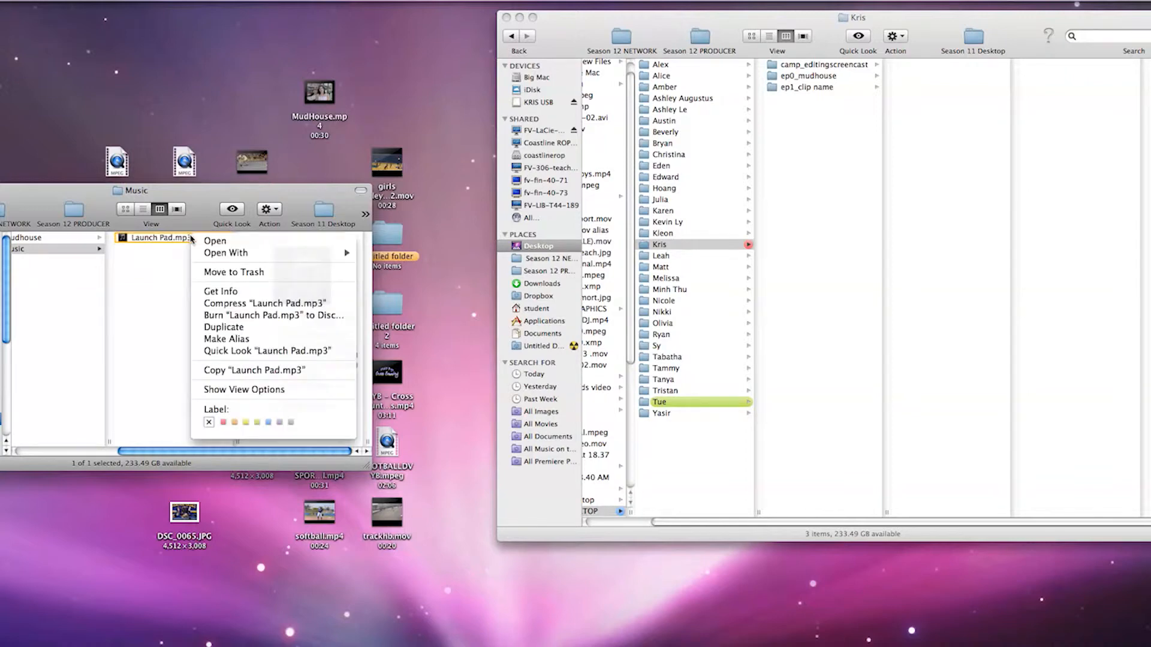
{"action": "left_click", "coordinate": [239, 370]}
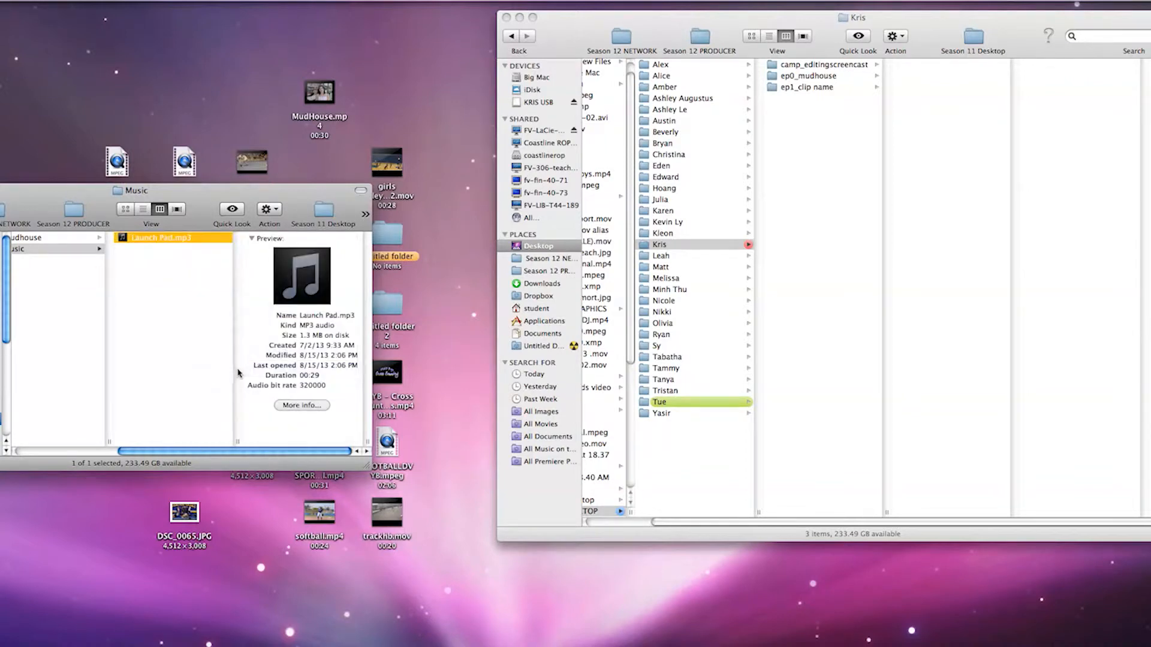
Paste the copied music file into the Assets folder of ep0_mudhouse.
{"action": "left_click", "coordinate": [684, 245]}
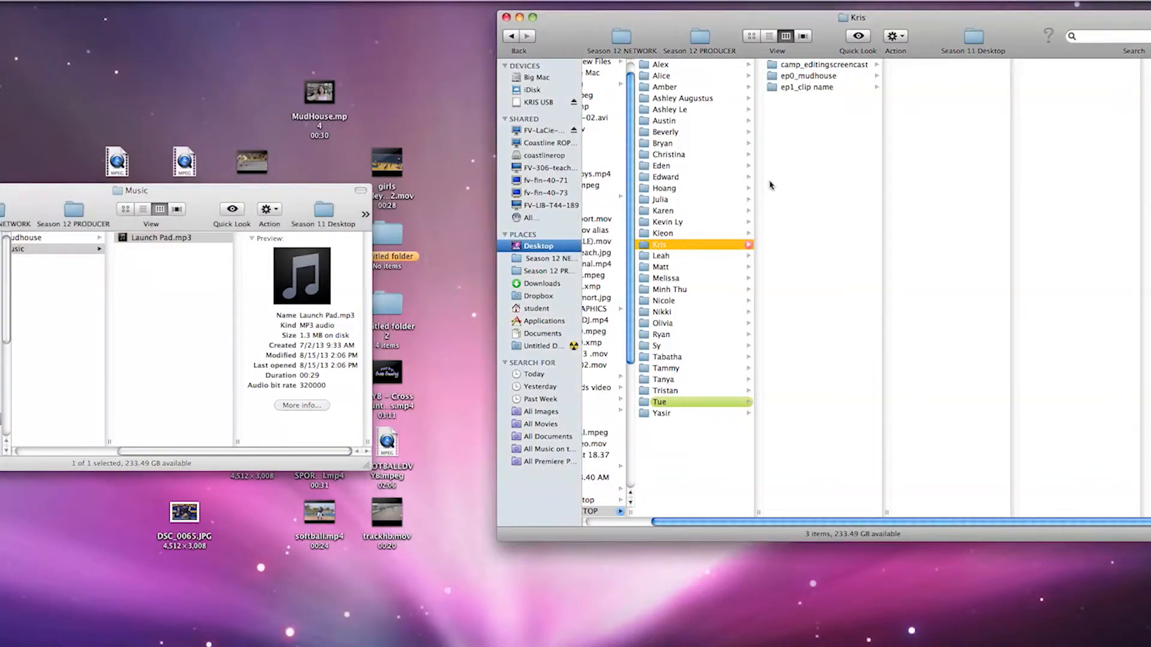
{"action": "left_click", "coordinate": [819, 78]}
{"action": "left_click", "coordinate": [952, 68]}
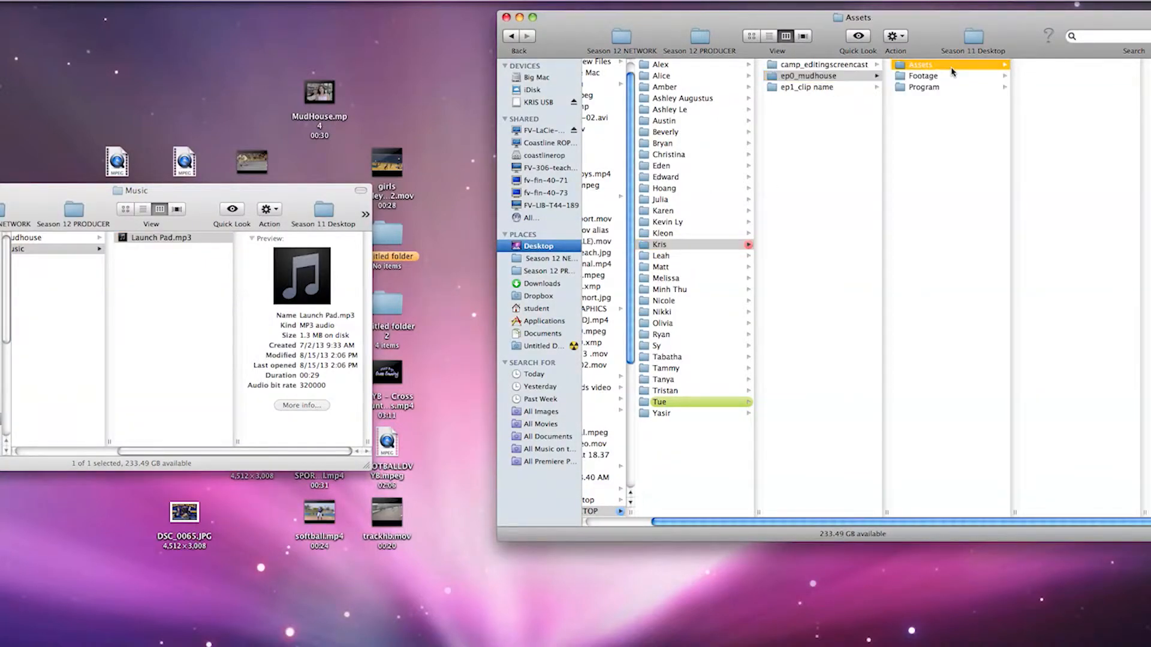
{"action": "right_click", "coordinate": [1084, 206]}
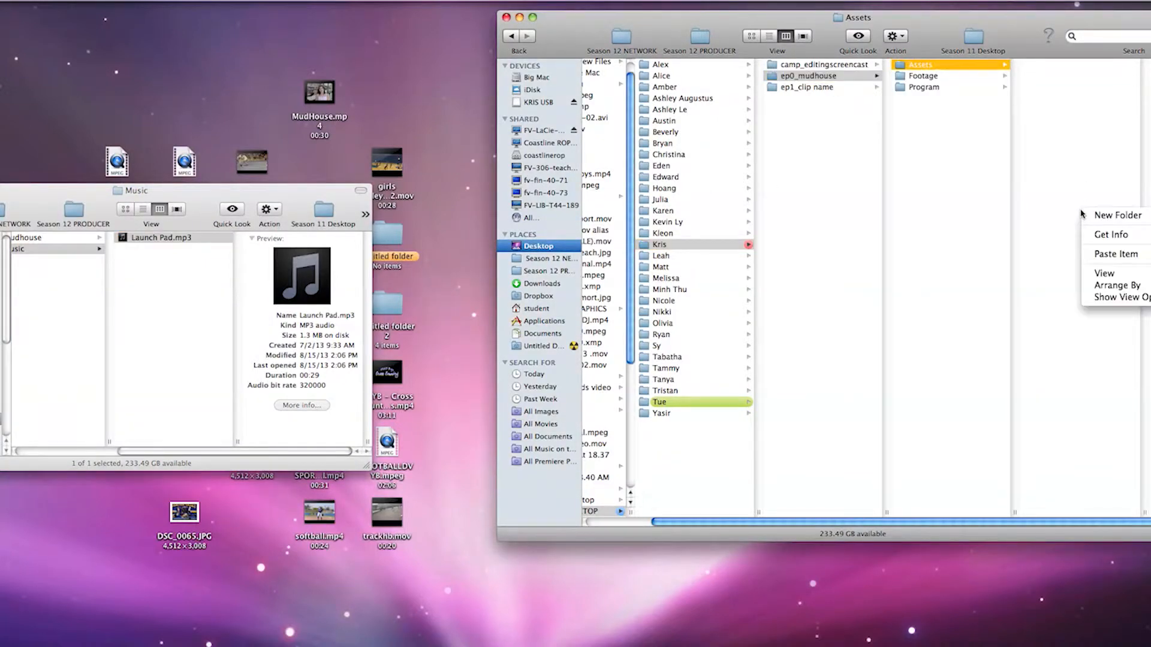
{"action": "left_click", "coordinate": [1112, 256]}
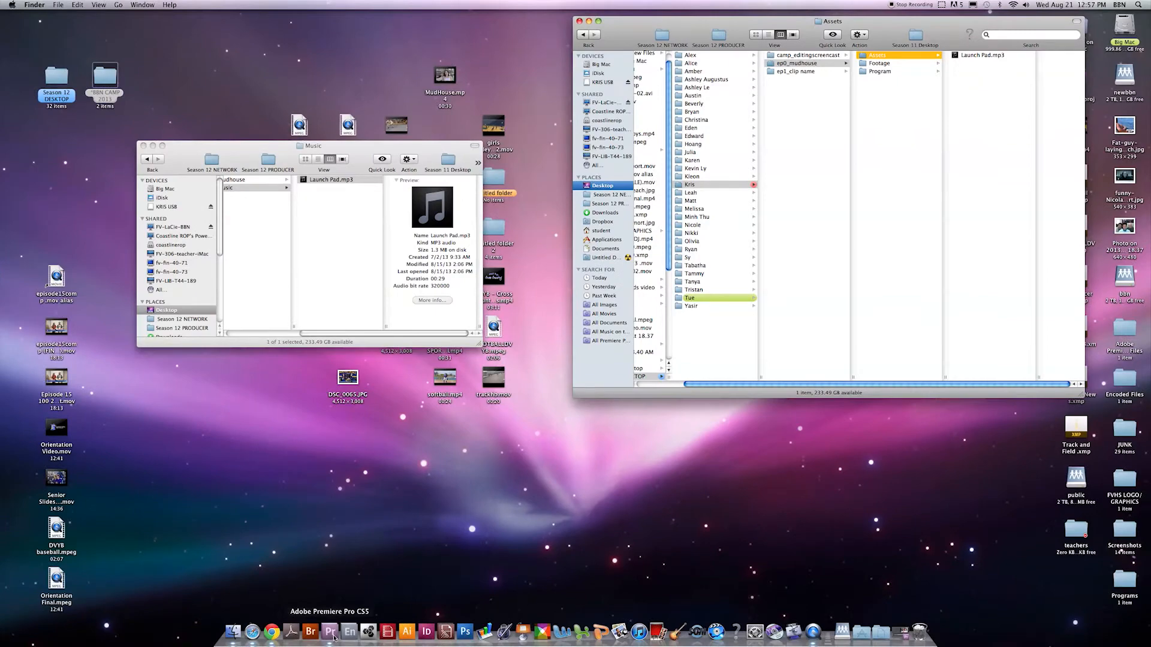
Switch to Premiere Pro, import Launch Pad.mp3 from the Assets folder into the Mudhouse project, and restore the window's position.
{"action": "left_click", "coordinate": [331, 632]}
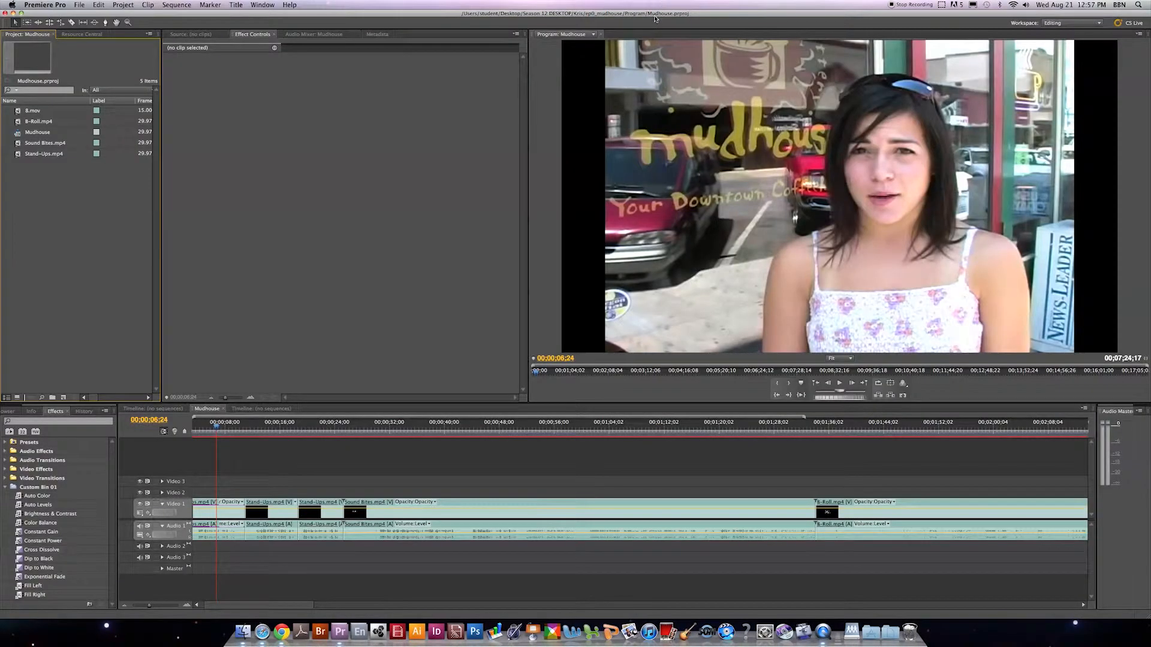
{"action": "left_click_drag", "start_coordinate": [658, 16], "coordinate": [722, 202]}
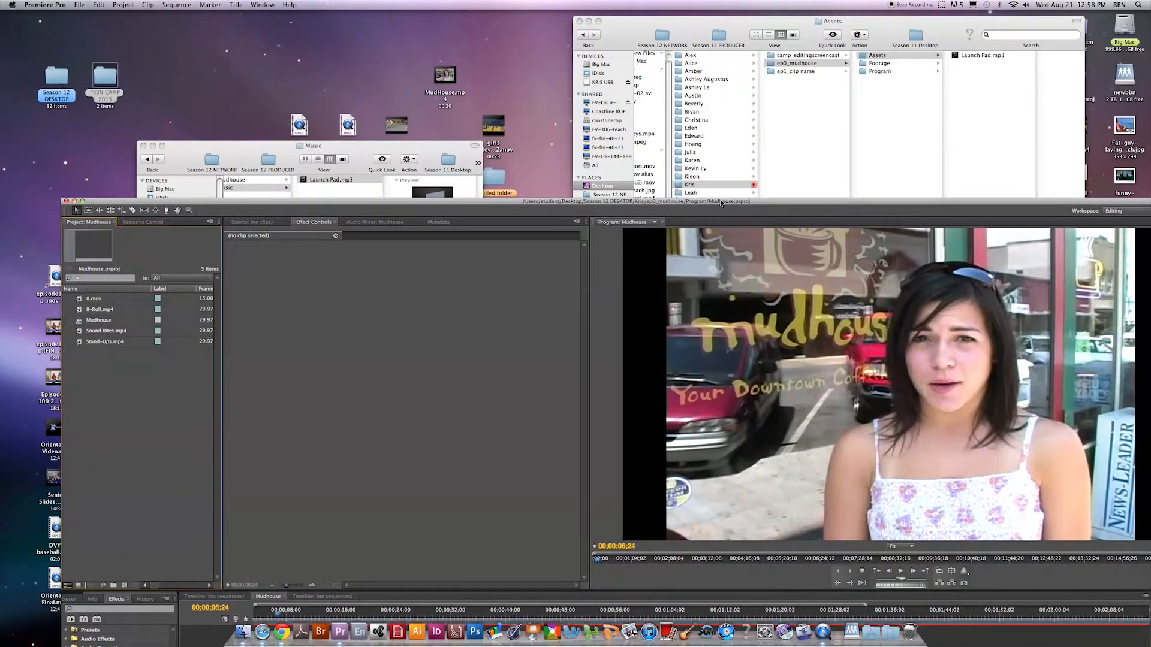
{"action": "left_click", "coordinate": [977, 57]}
{"action": "double_click", "coordinate": [977, 57]}
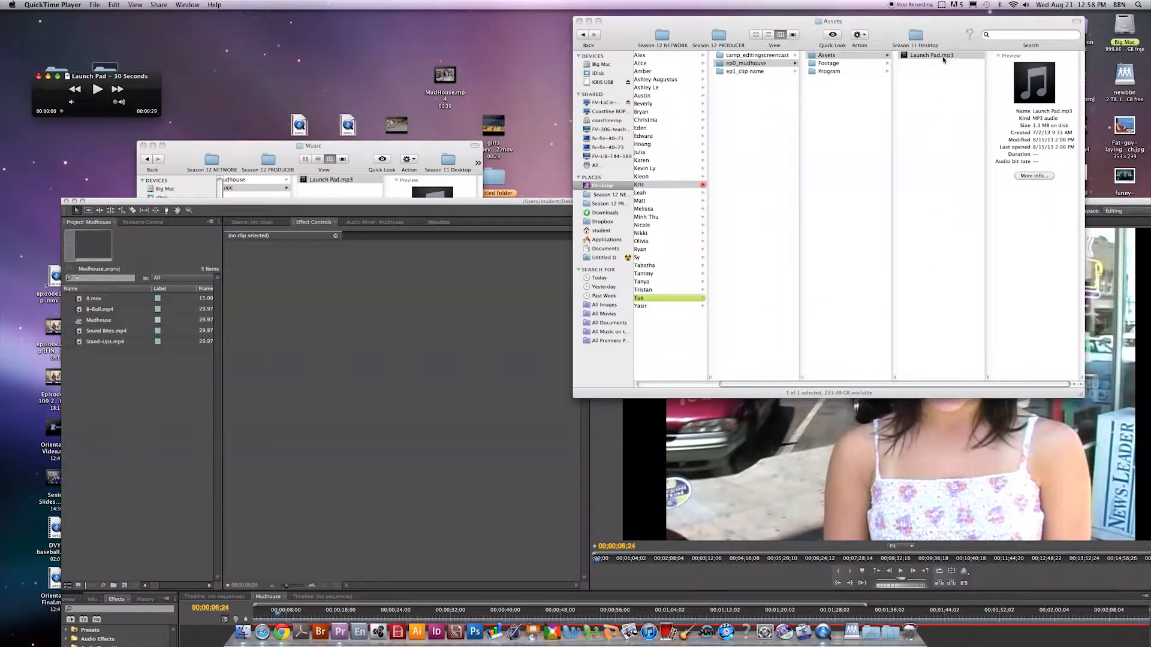
{"action": "left_click_drag", "start_coordinate": [940, 58], "coordinate": [150, 409]}
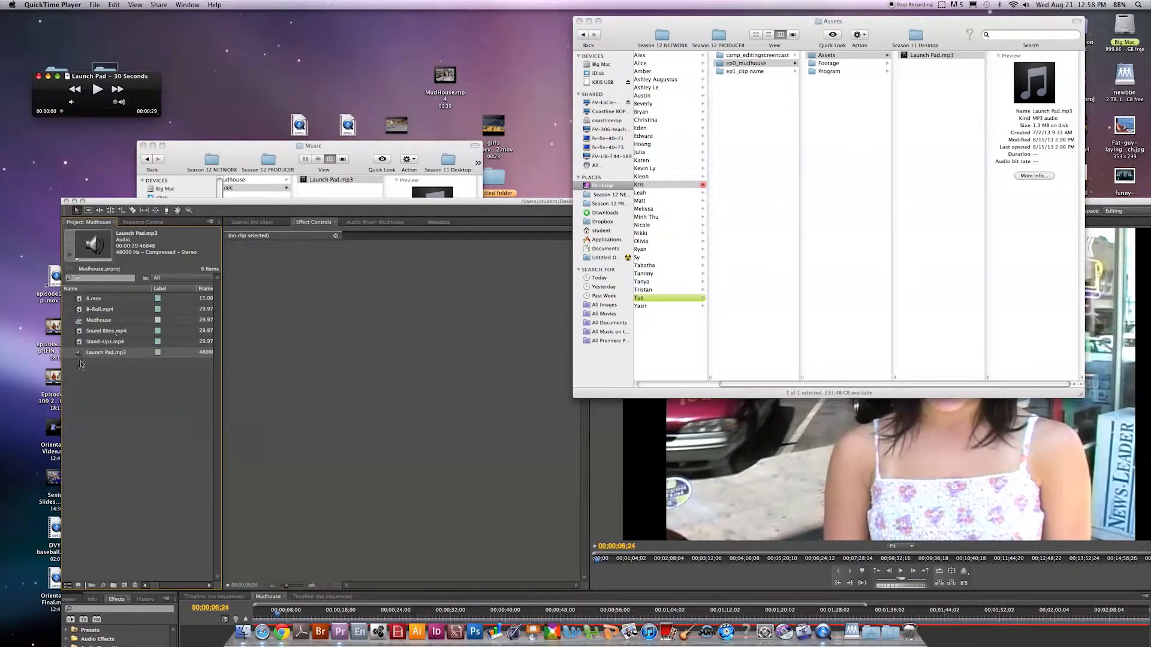
{"action": "left_click_drag", "start_coordinate": [346, 203], "coordinate": [286, 14]}
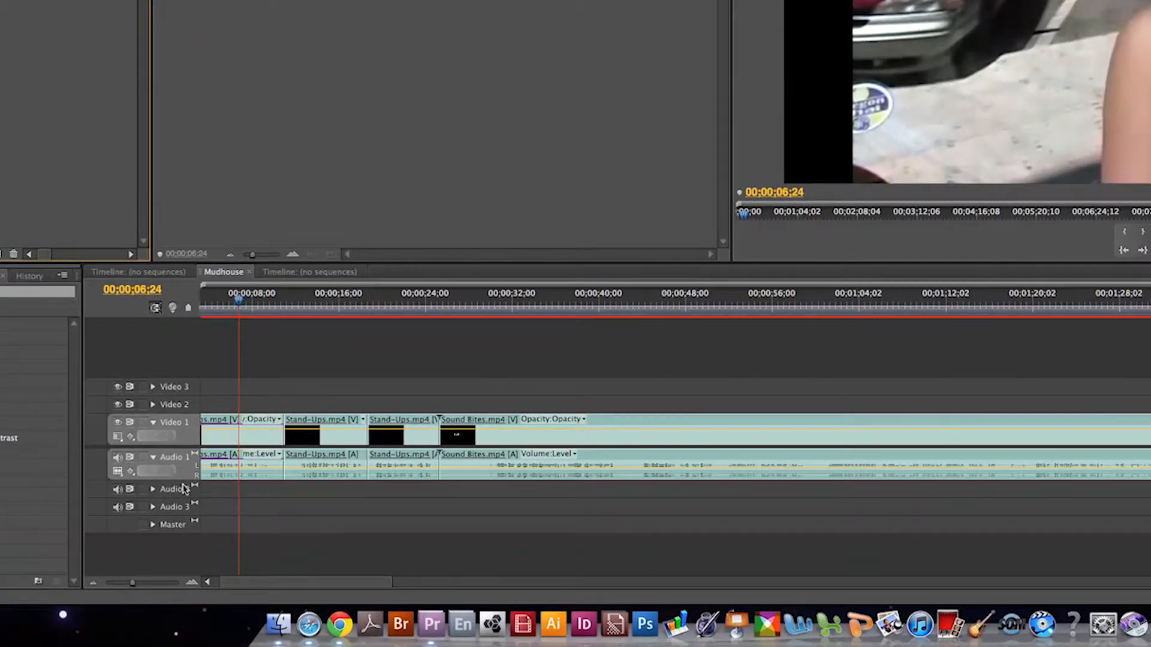
Place Launch Pad.mp3 on the Audio 2 track, aligned with the start of the Sound Bites clip.
{"action": "left_click", "coordinate": [180, 438]}
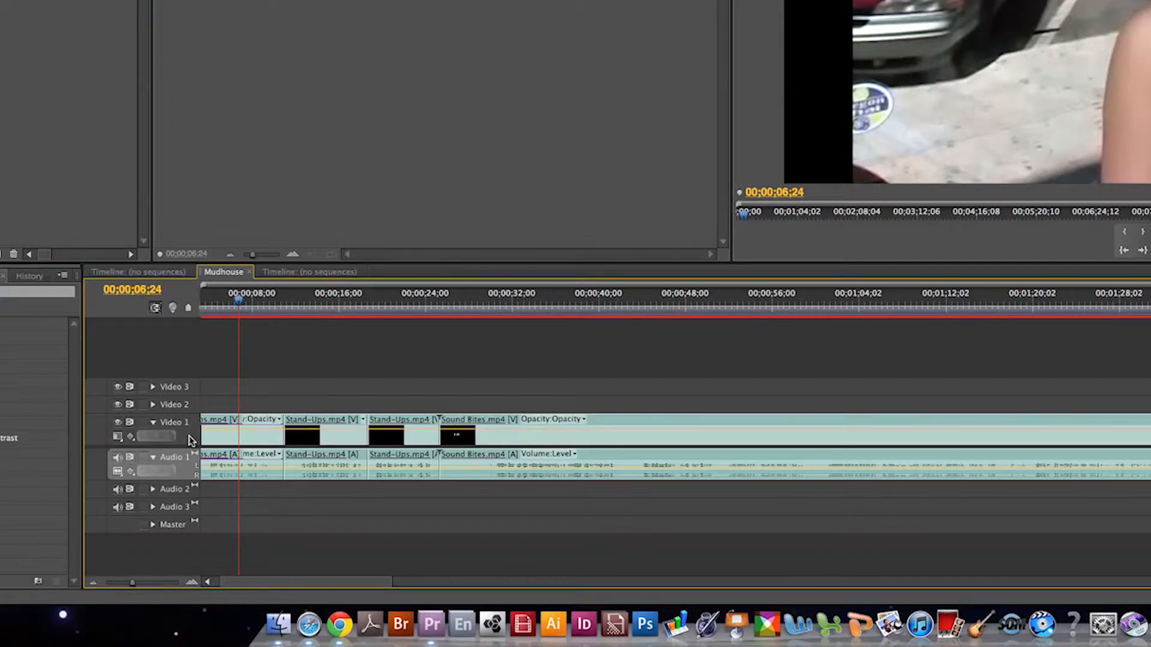
{"action": "left_click", "coordinate": [189, 436]}
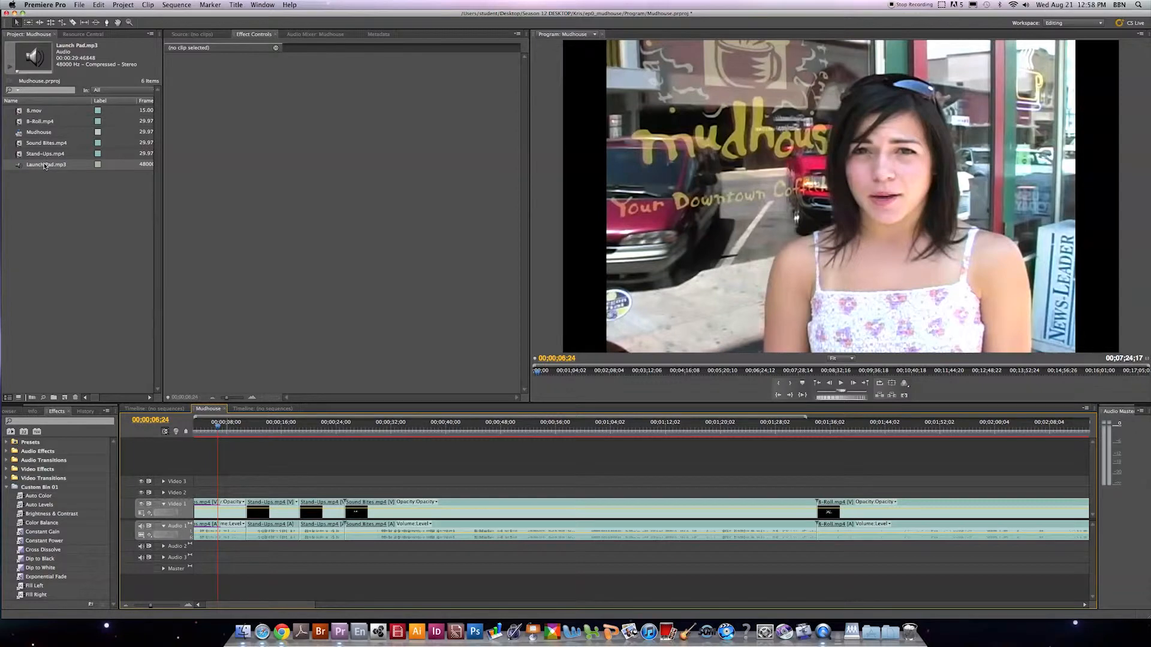
{"action": "left_click_drag", "start_coordinate": [45, 166], "coordinate": [351, 549]}
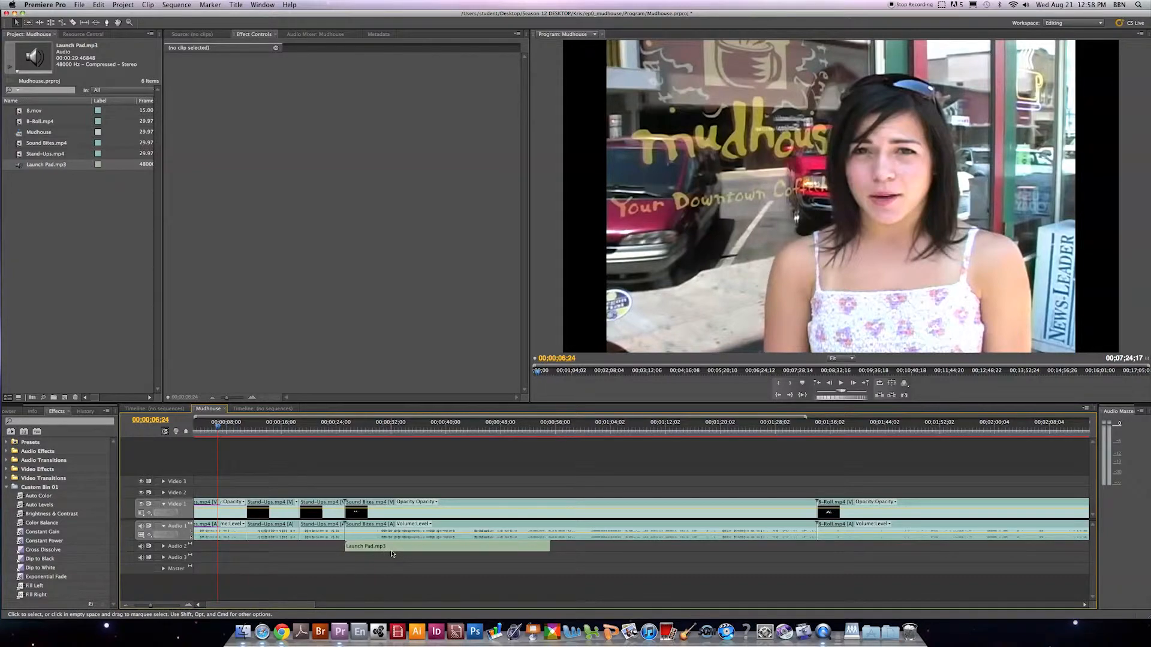
Open the Audio Gain settings for the Launch Pad.mp3 clip on Audio 2 and adjust its gain.
{"action": "right_click", "coordinate": [378, 549]}
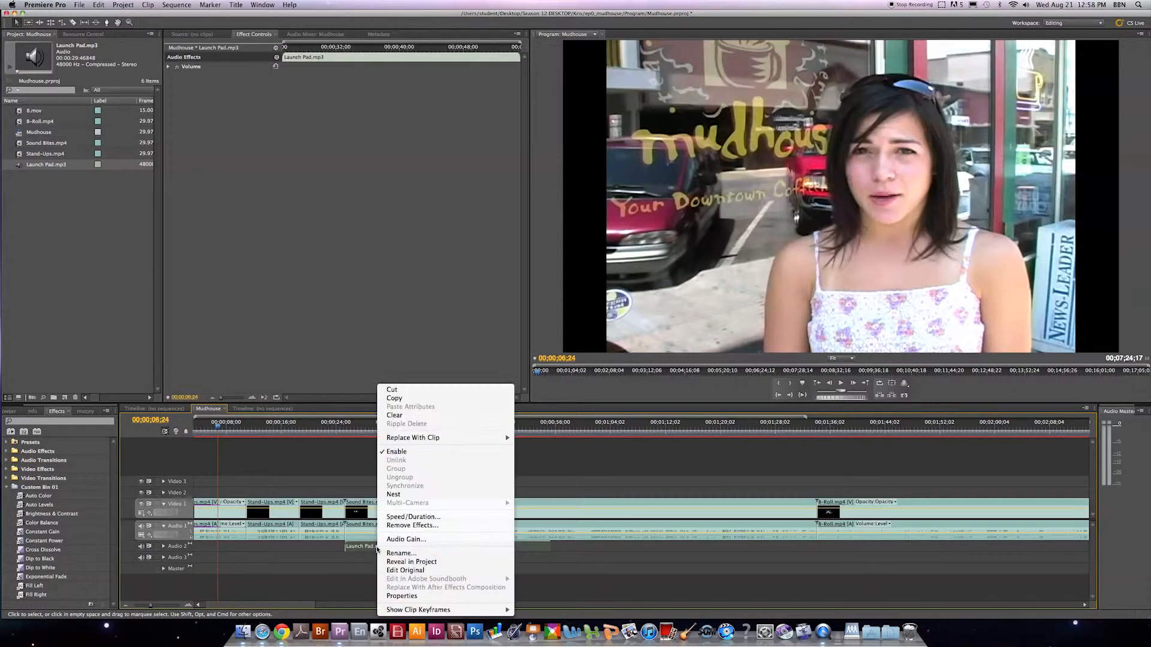
{"action": "left_click", "coordinate": [391, 540]}
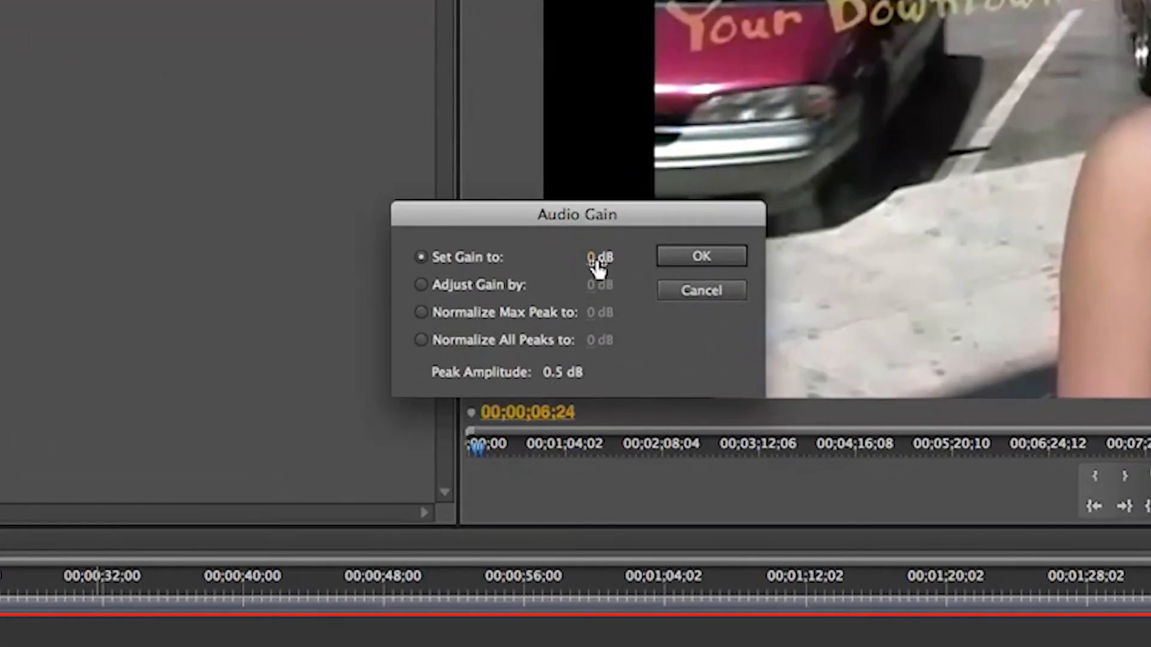
{"action": "left_click_drag", "start_coordinate": [585, 299], "coordinate": [605, 299]}
{"action": "left_click_drag", "start_coordinate": [651, 260], "coordinate": [517, 284]}
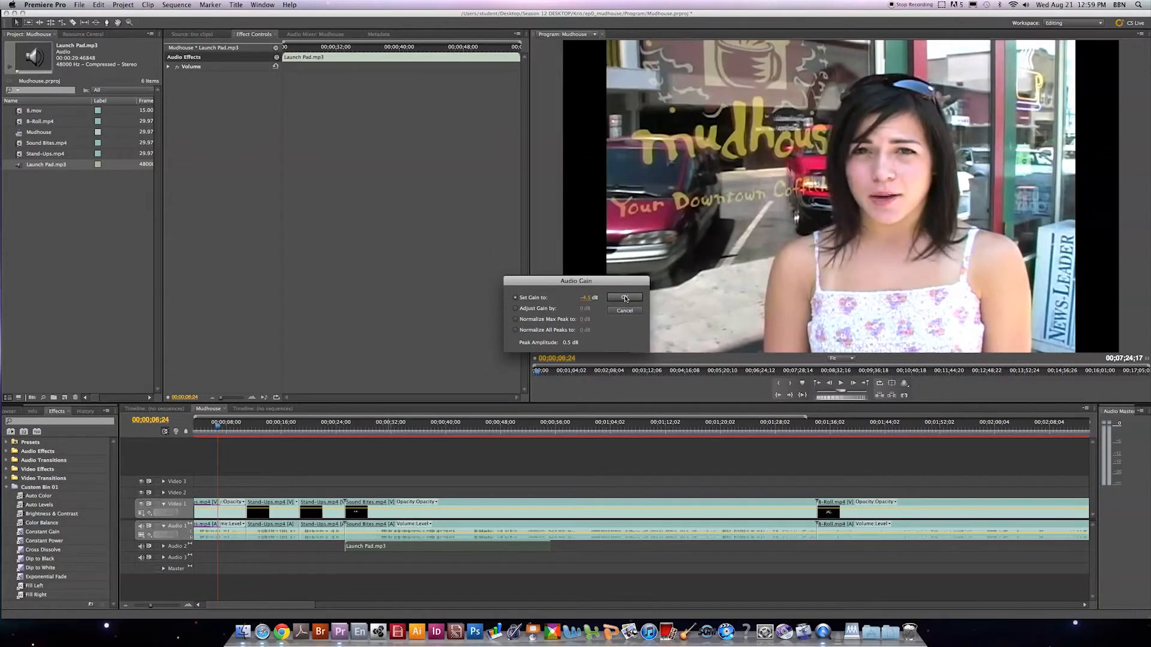
{"action": "left_click", "coordinate": [624, 297]}
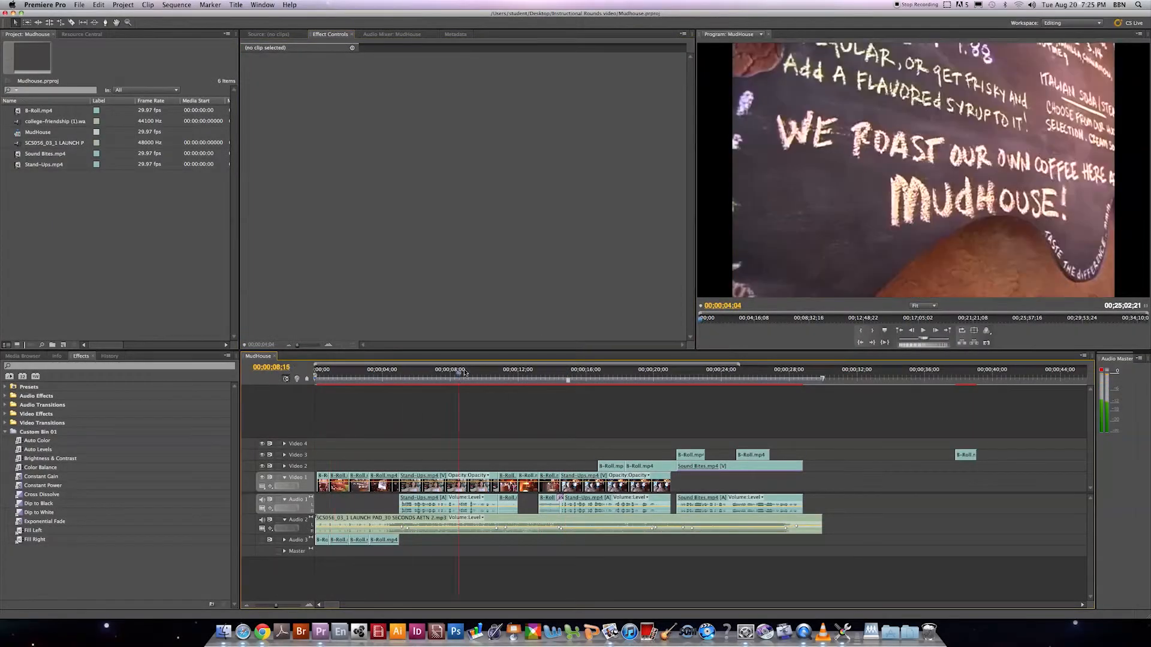
Set the MudHouse sequence's work area to end with the music clip and open the media export settings.
{"action": "left_click_drag", "start_coordinate": [466, 373], "coordinate": [746, 375]}
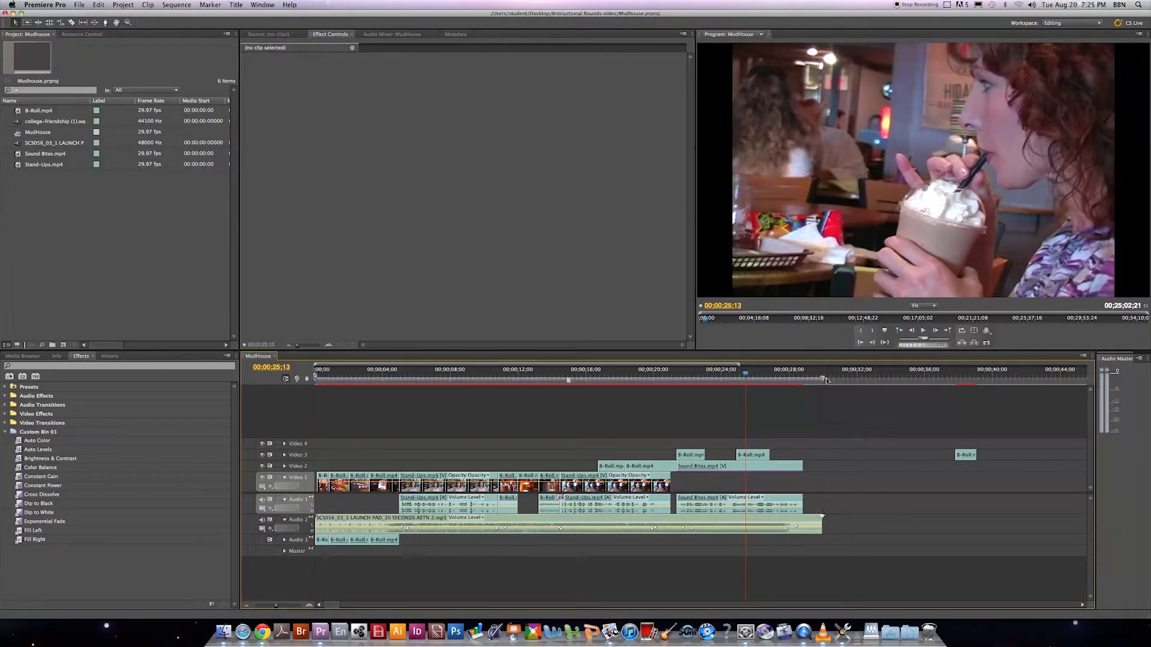
{"action": "left_click_drag", "start_coordinate": [823, 379], "coordinate": [822, 382]}
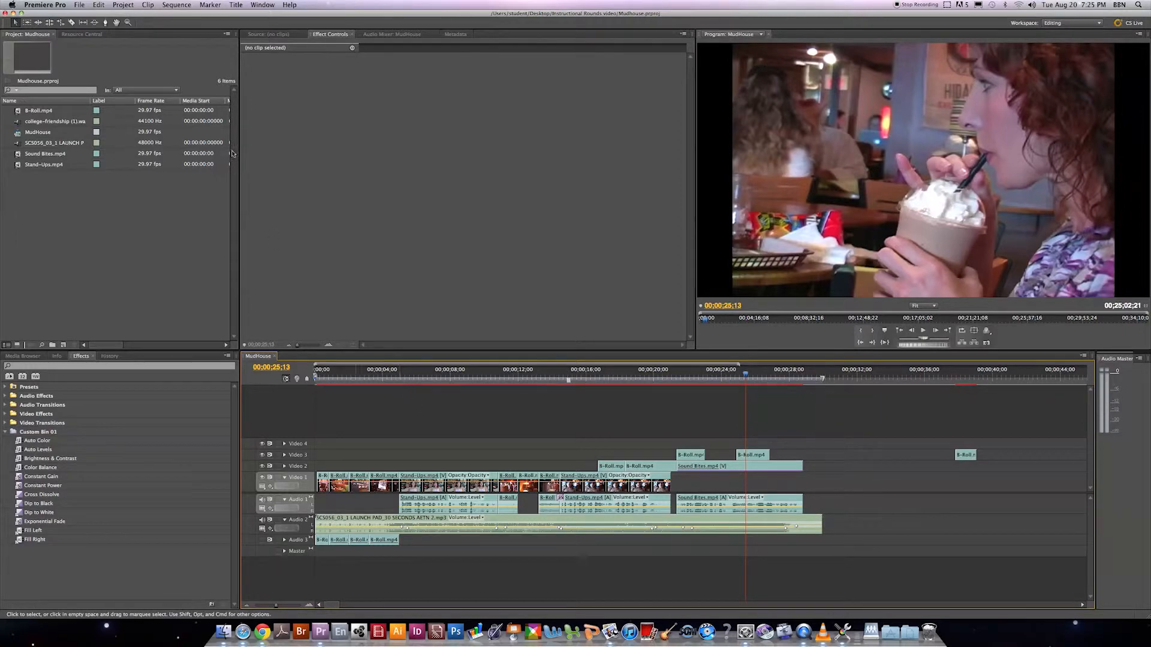
{"action": "left_click", "coordinate": [79, 5]}
{"action": "mouse_move", "coordinate": [115, 182]}
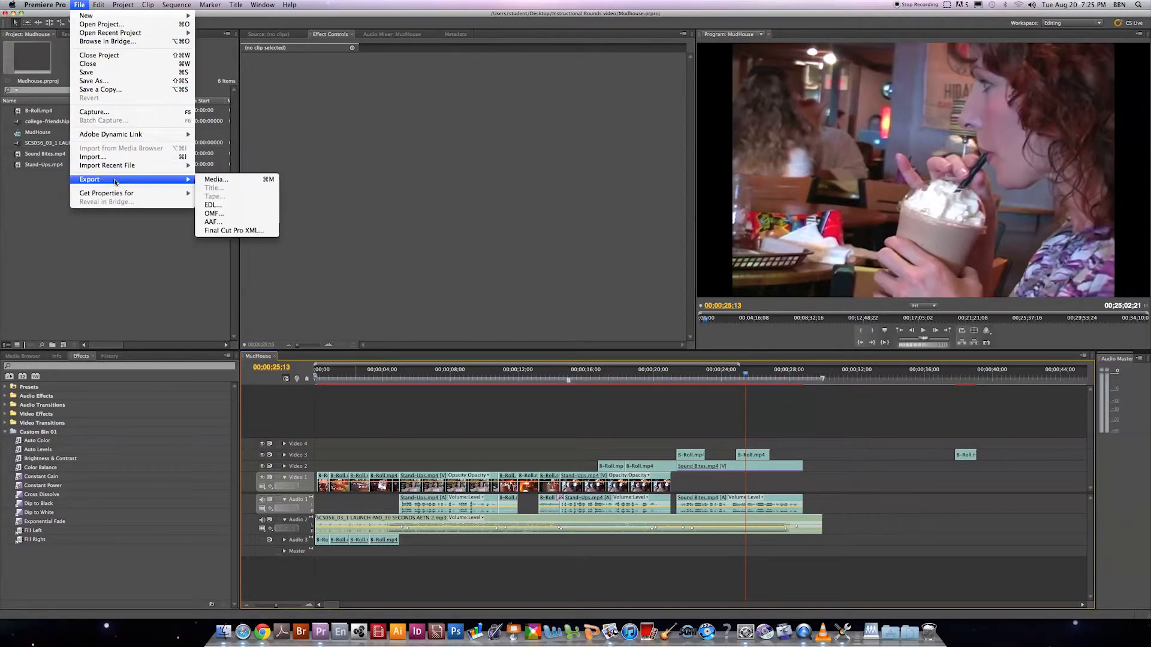
{"action": "left_click", "coordinate": [206, 179]}
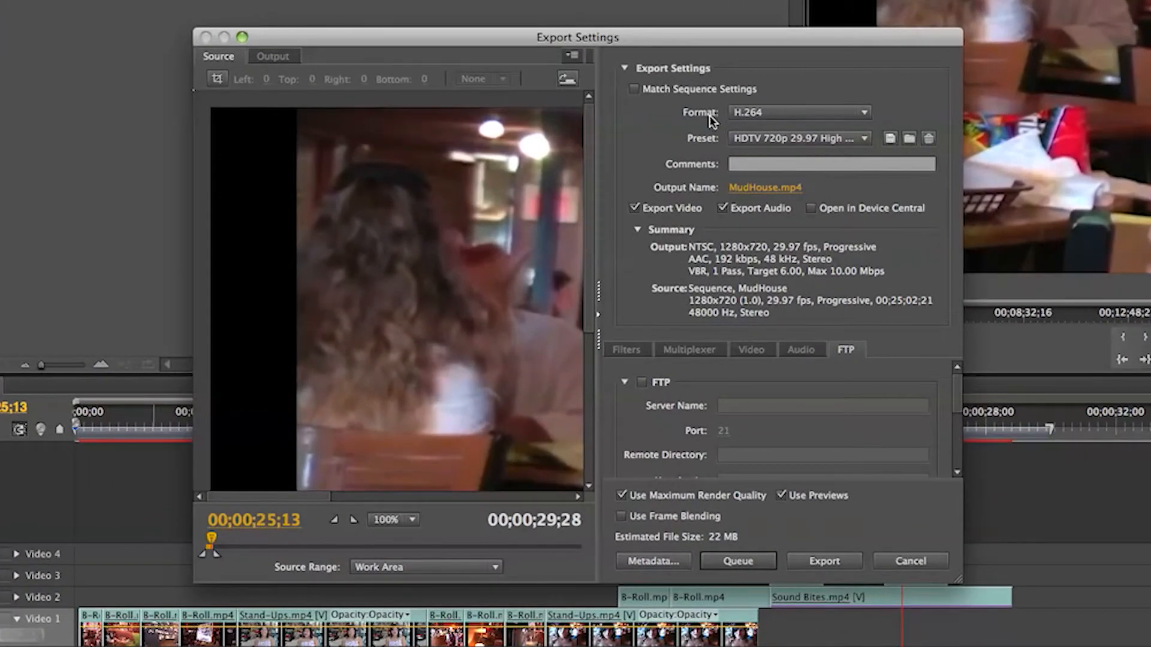
Set the export format to H.264 with the HDTV 720p 29.97 High Quality preset.
{"action": "left_click", "coordinate": [758, 120]}
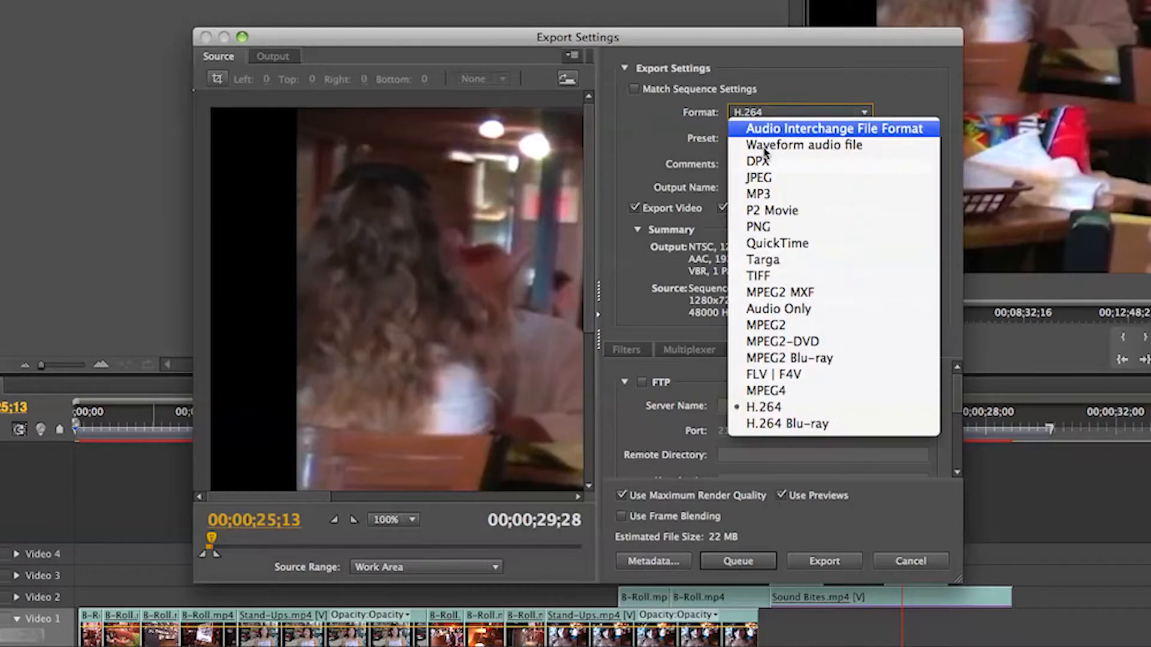
{"action": "left_click", "coordinate": [773, 407]}
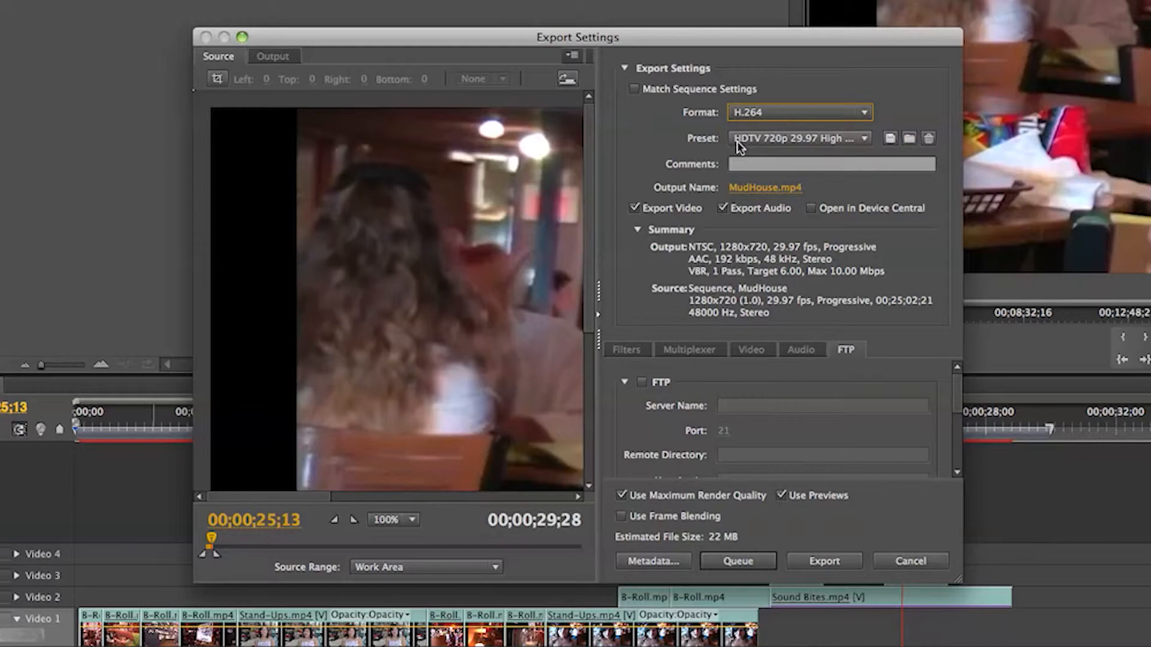
{"action": "left_click", "coordinate": [796, 138]}
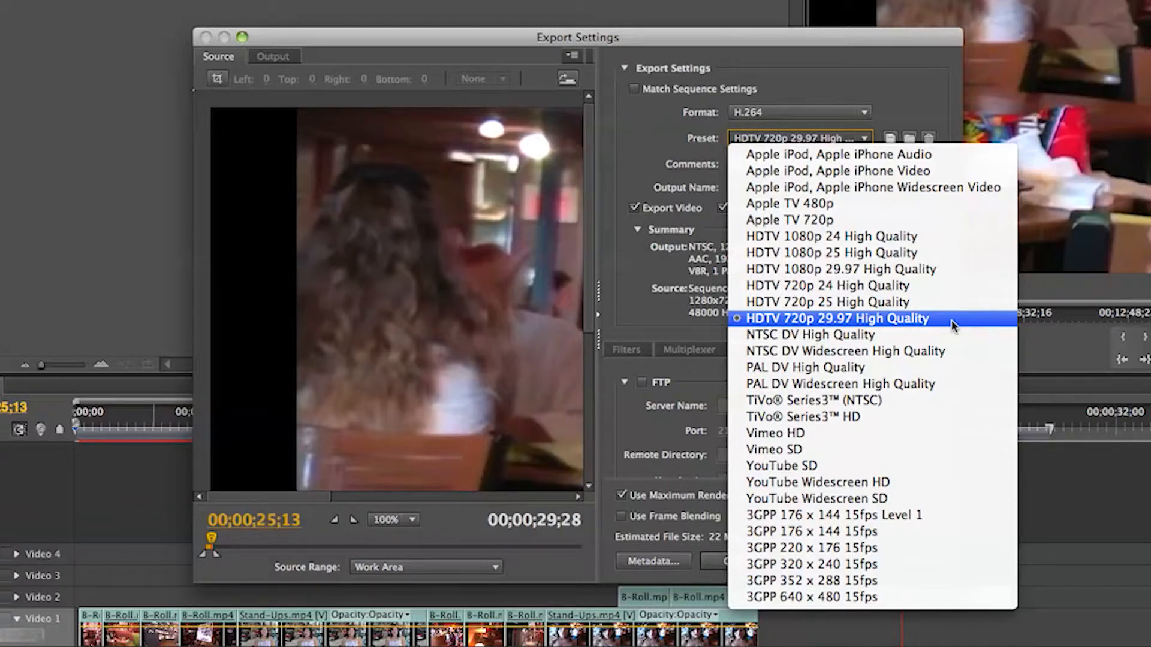
{"action": "left_click", "coordinate": [934, 326]}
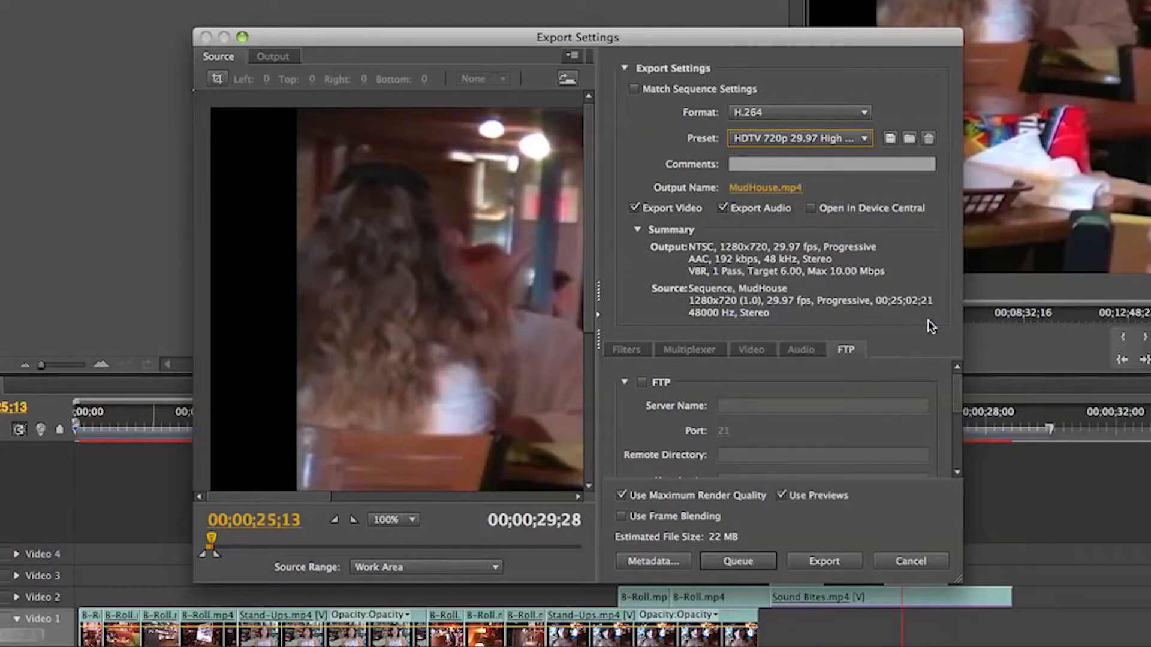
Set the output file to MudHouse.mp4 in the ep0_mudhouse folder, inside the editor's personal folder under Season 12 DESKTOP on the Desktop.
{"action": "left_click", "coordinate": [753, 189]}
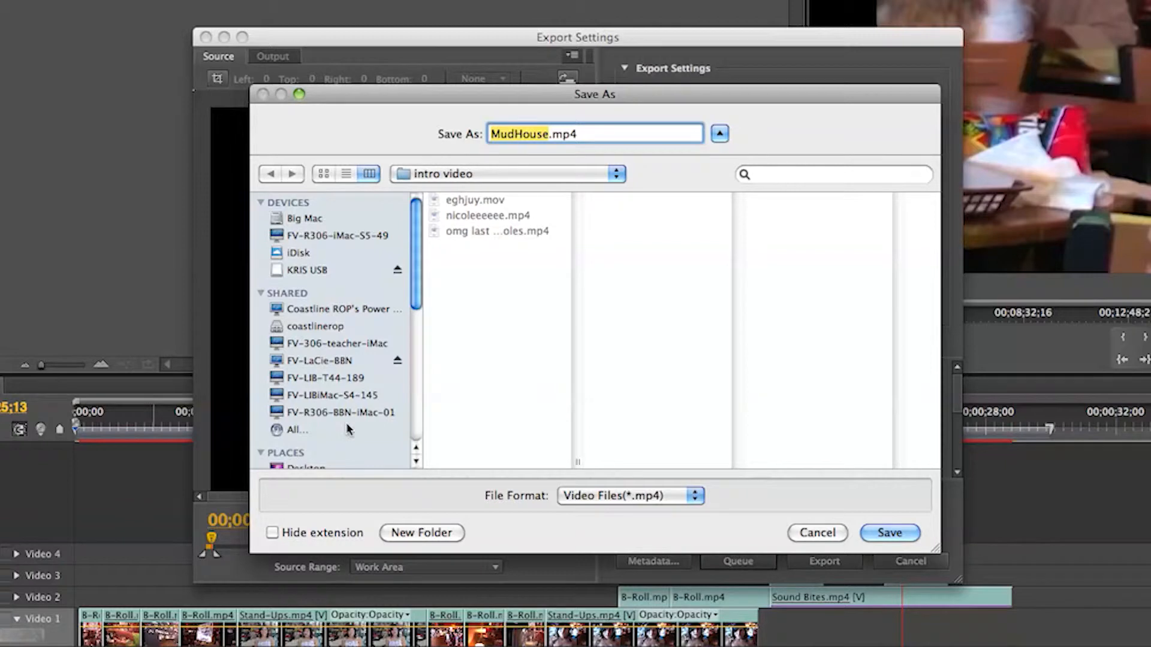
{"action": "scroll", "coordinate": [330, 327], "scroll_direction": "down", "scroll_amount": 6}
{"action": "left_click", "coordinate": [318, 334]}
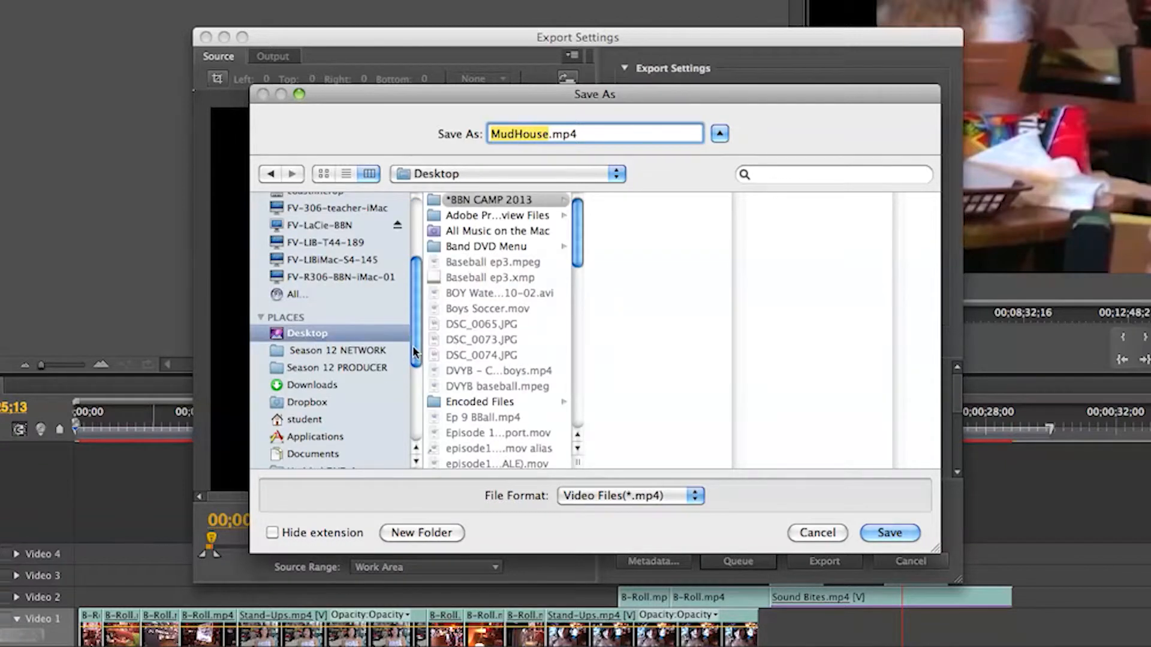
{"action": "scroll", "coordinate": [470, 306], "scroll_direction": "down", "scroll_amount": 5}
{"action": "scroll", "coordinate": [470, 309], "scroll_direction": "down", "scroll_amount": 5}
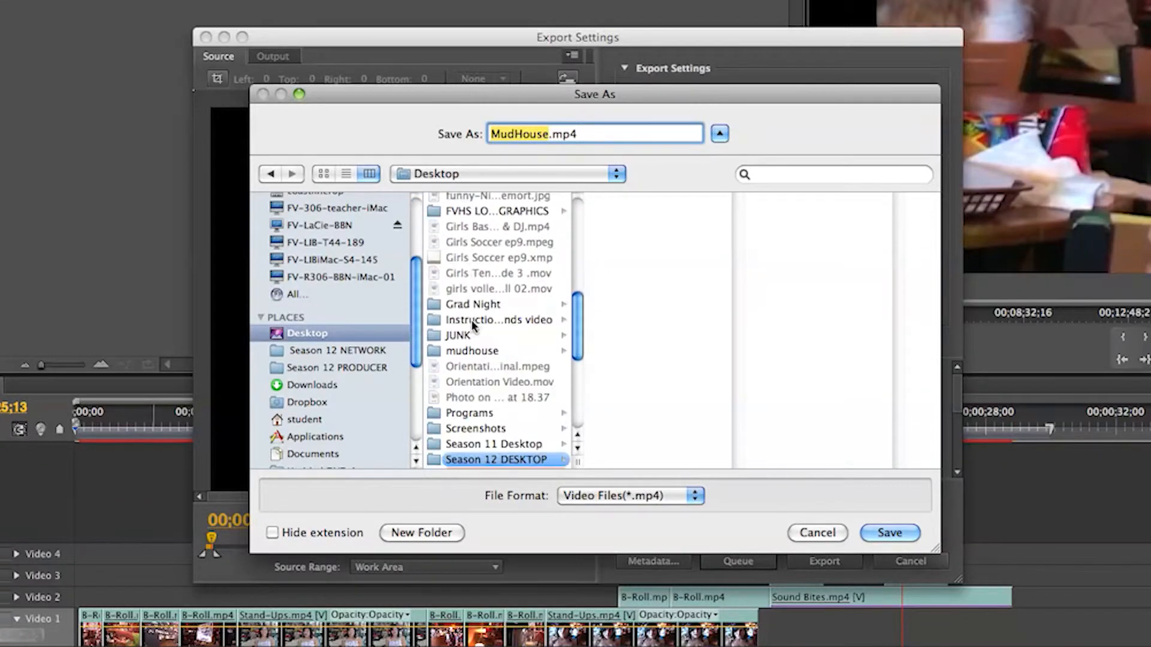
{"action": "left_click", "coordinate": [498, 392]}
{"action": "scroll", "coordinate": [665, 386], "scroll_direction": "down", "scroll_amount": 4}
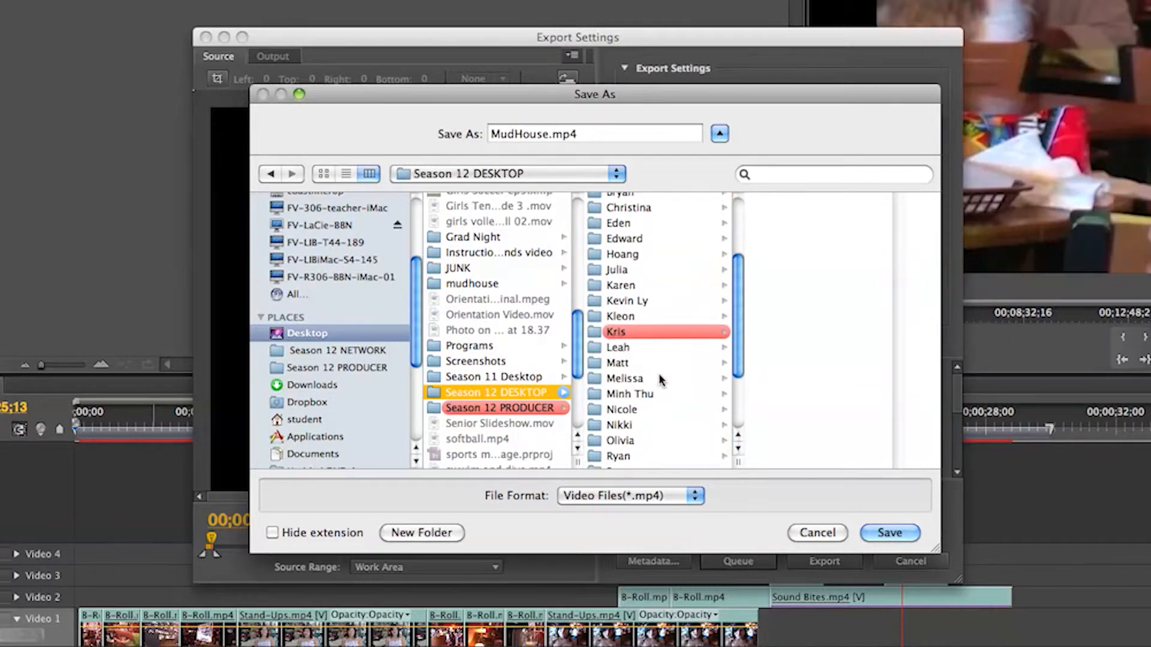
{"action": "left_click", "coordinate": [643, 332]}
{"action": "left_click", "coordinate": [803, 217]}
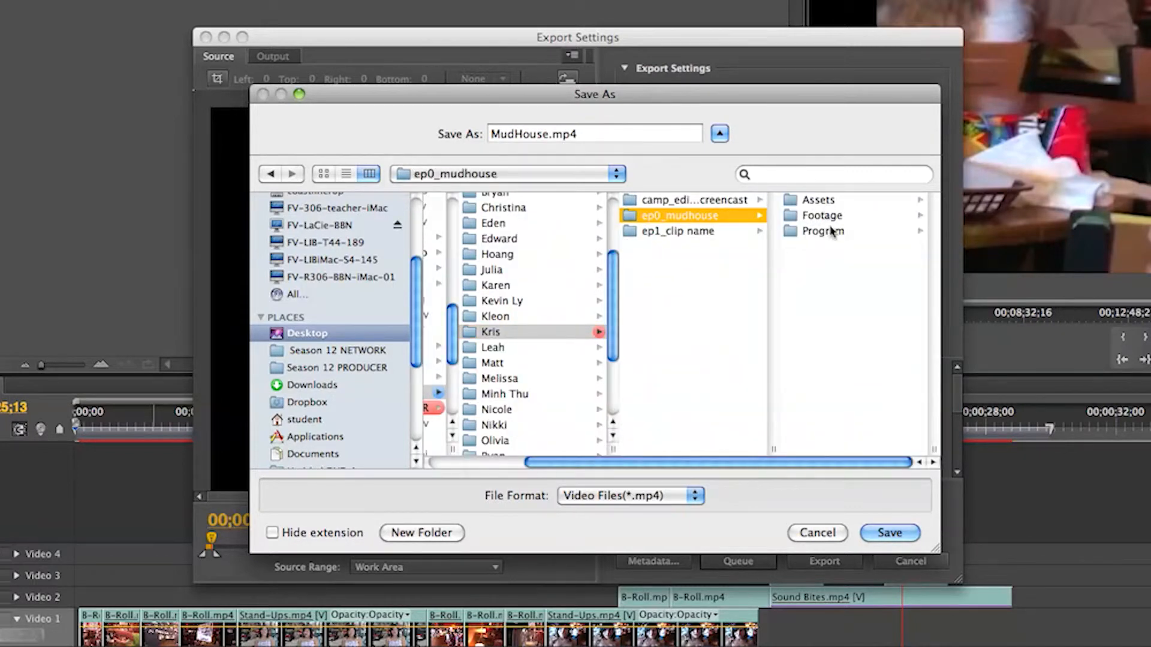
{"action": "left_click", "coordinate": [889, 533]}
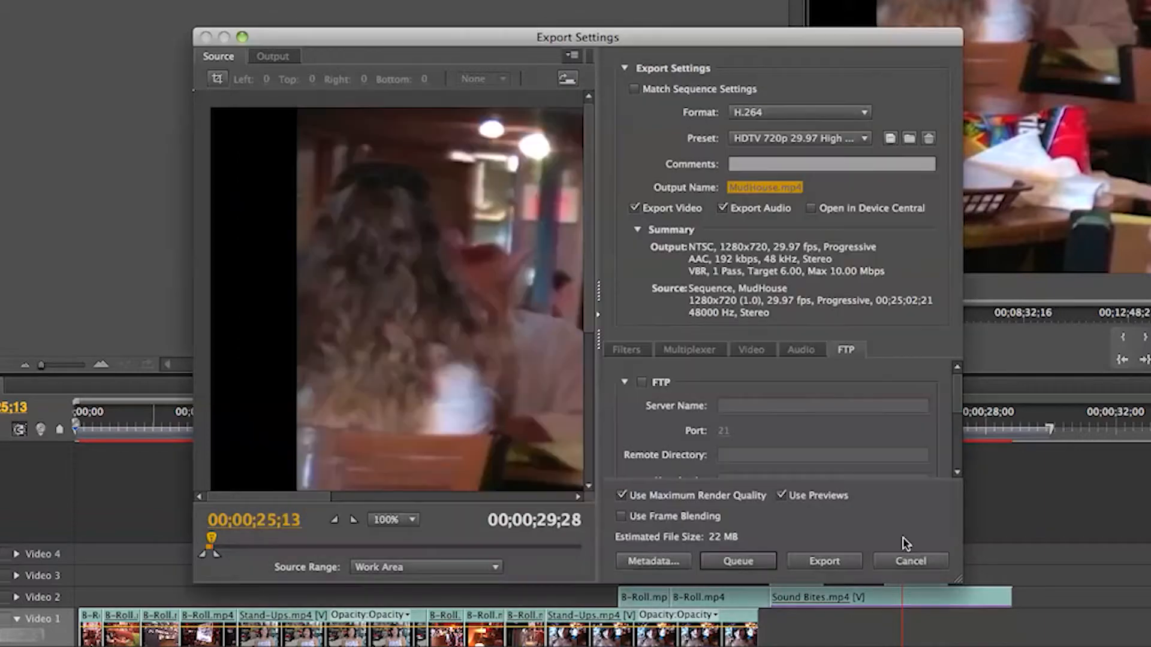
Keep Use Previews enabled and export the MudHouse sequence.
{"action": "left_click", "coordinate": [781, 496]}
{"action": "left_click", "coordinate": [781, 496]}
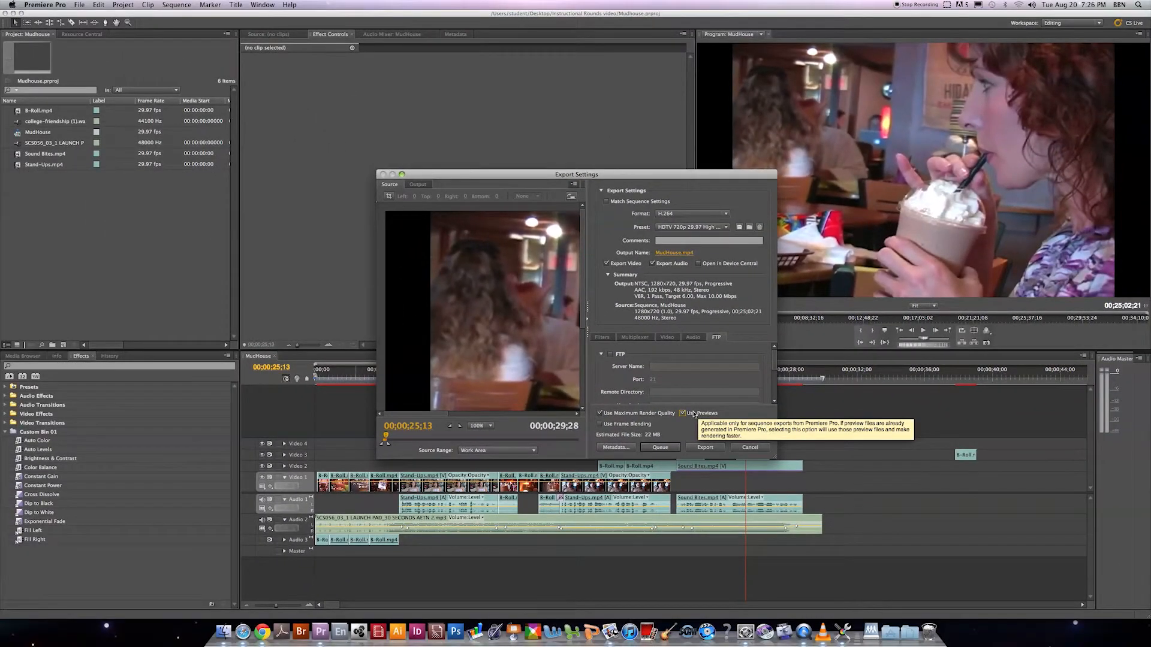
{"action": "left_click", "coordinate": [704, 447]}
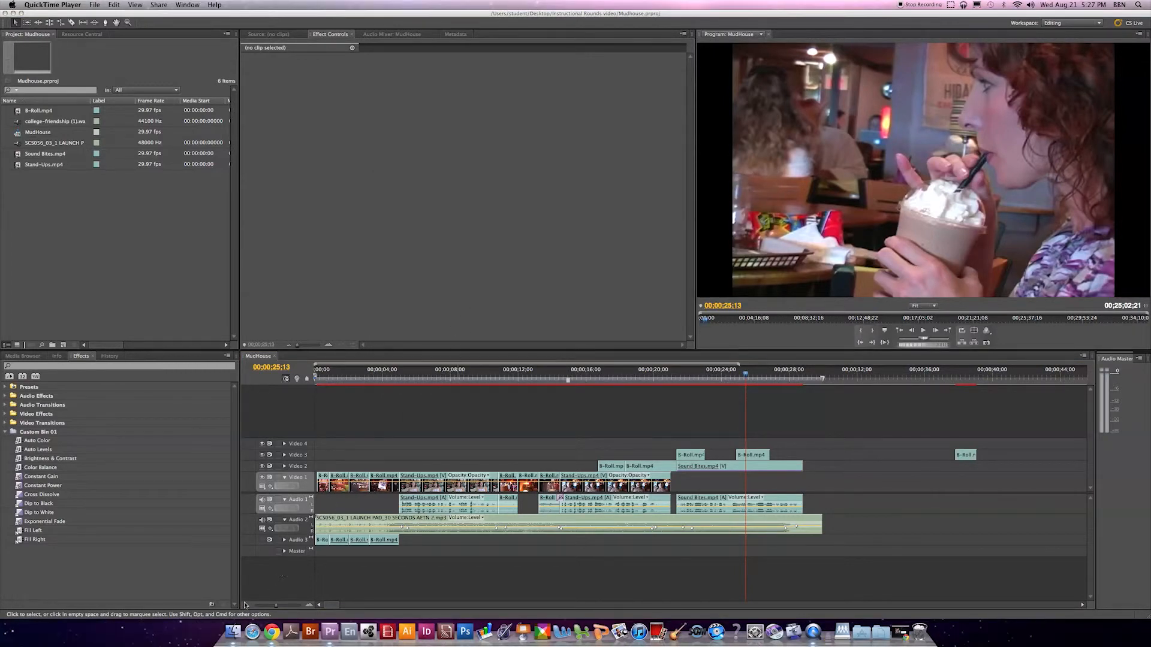
Switch to Finder and copy the ep0_mudhouse folder from the editor's personal folder in Season 12 DESKTOP.
{"action": "left_click", "coordinate": [234, 632]}
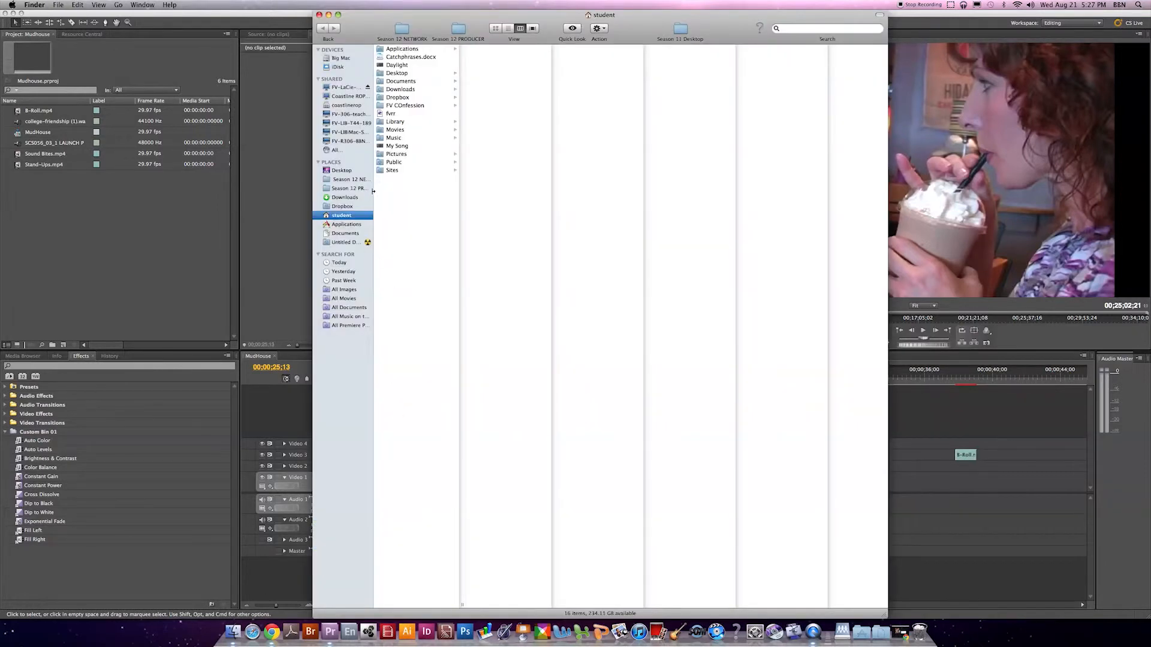
{"action": "left_click", "coordinate": [346, 172]}
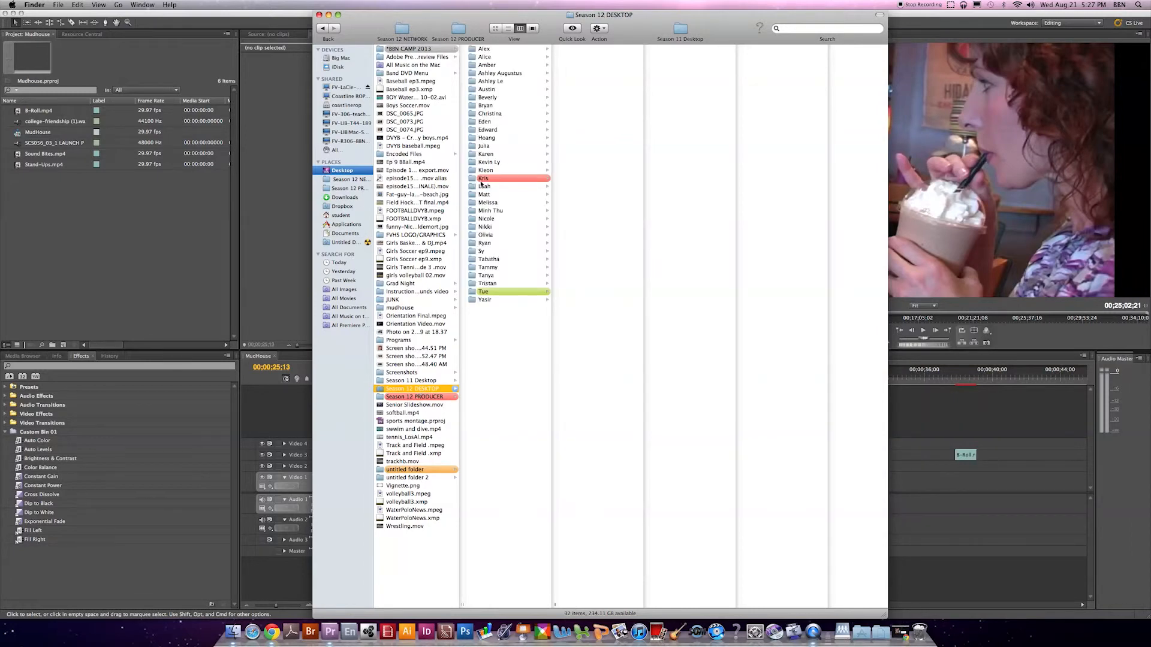
{"action": "left_click", "coordinate": [483, 179]}
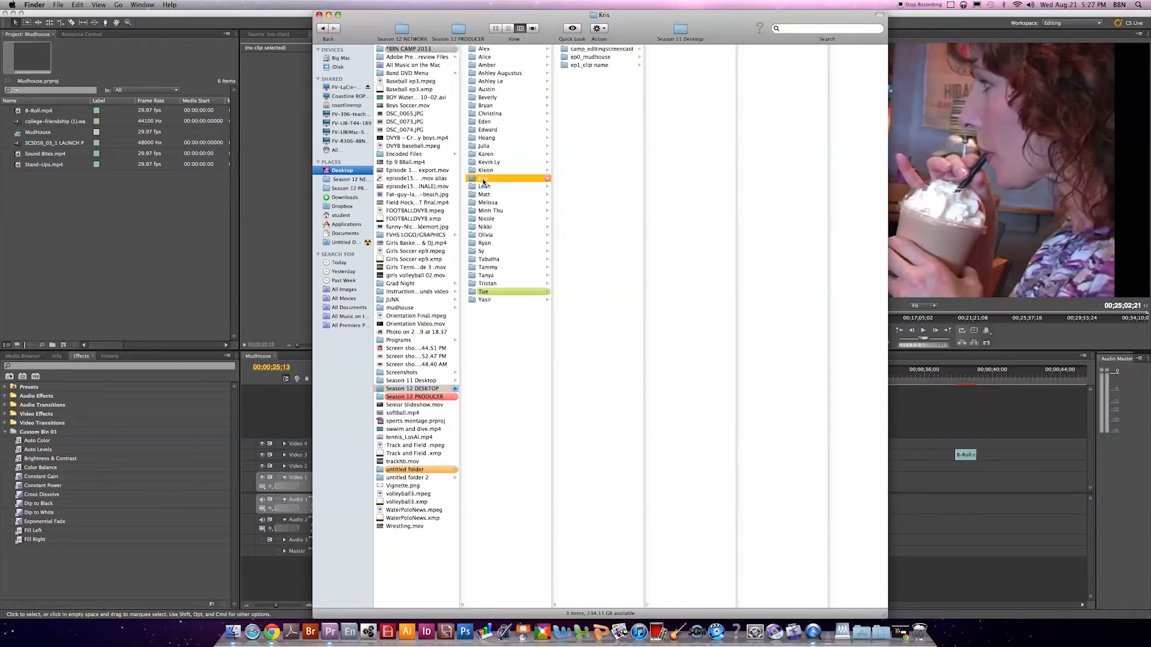
{"action": "left_click", "coordinate": [602, 58]}
{"action": "right_click", "coordinate": [593, 59]}
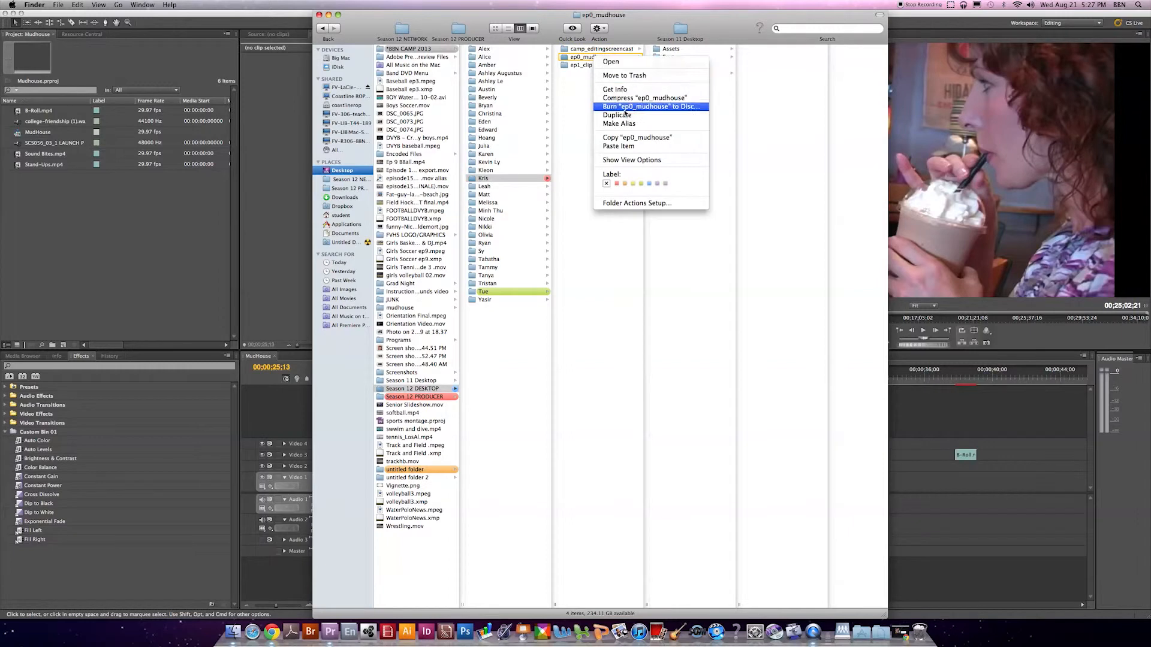
{"action": "left_click", "coordinate": [617, 137]}
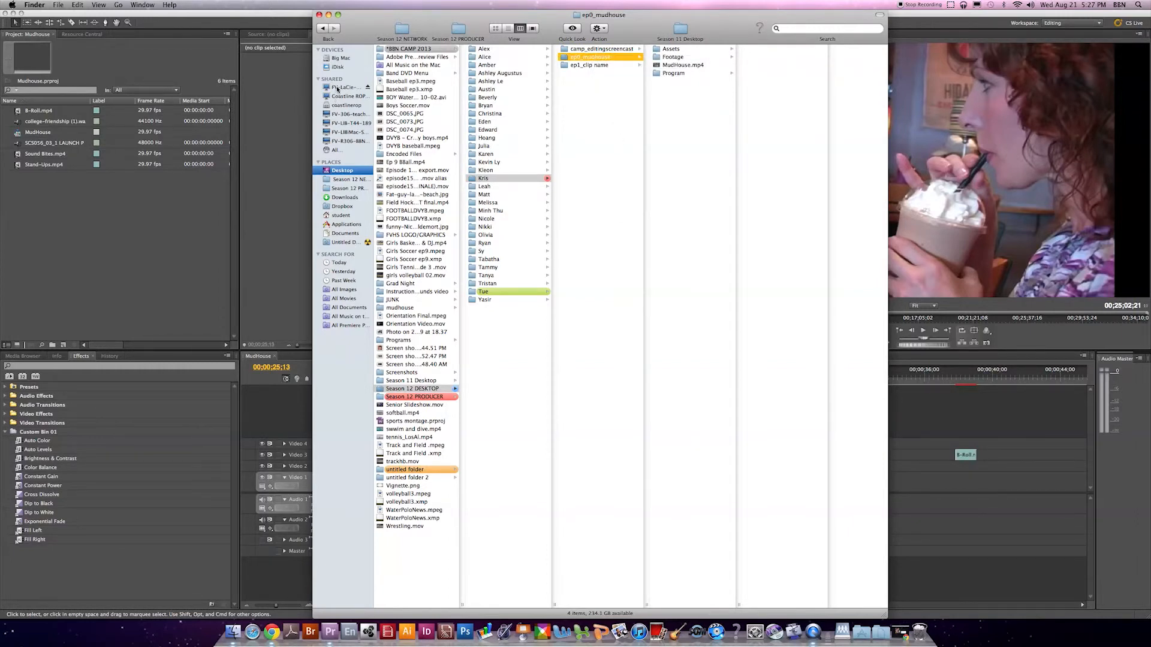
Paste the ep0_mudhouse folder into the editor's personal folder in bbn > Season 12 NETWORK on the FV-LaCie-BBN server.
{"action": "left_click", "coordinate": [338, 88]}
{"action": "left_click", "coordinate": [614, 226]}
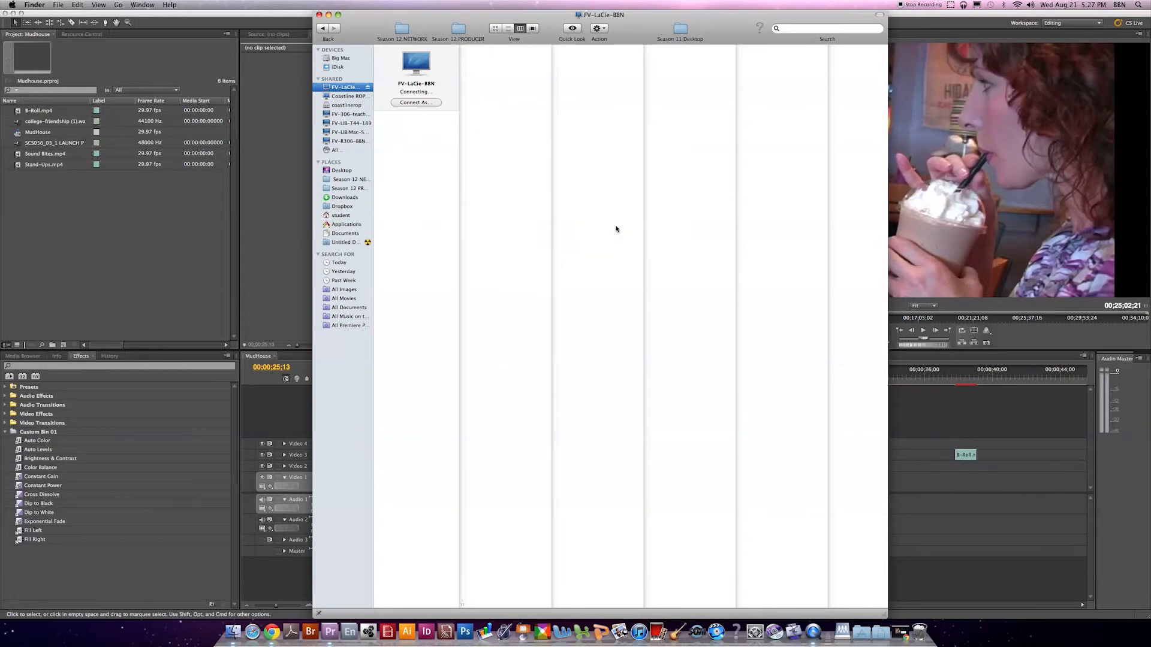
{"action": "left_click", "coordinate": [409, 124]}
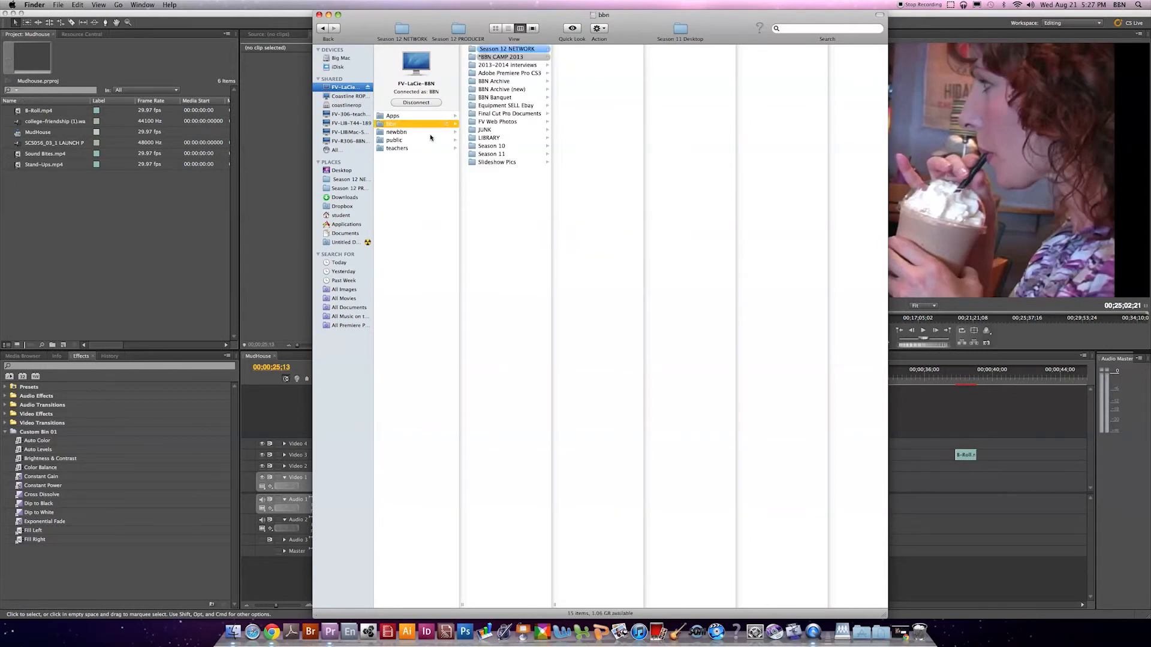
{"action": "left_click", "coordinate": [505, 57]}
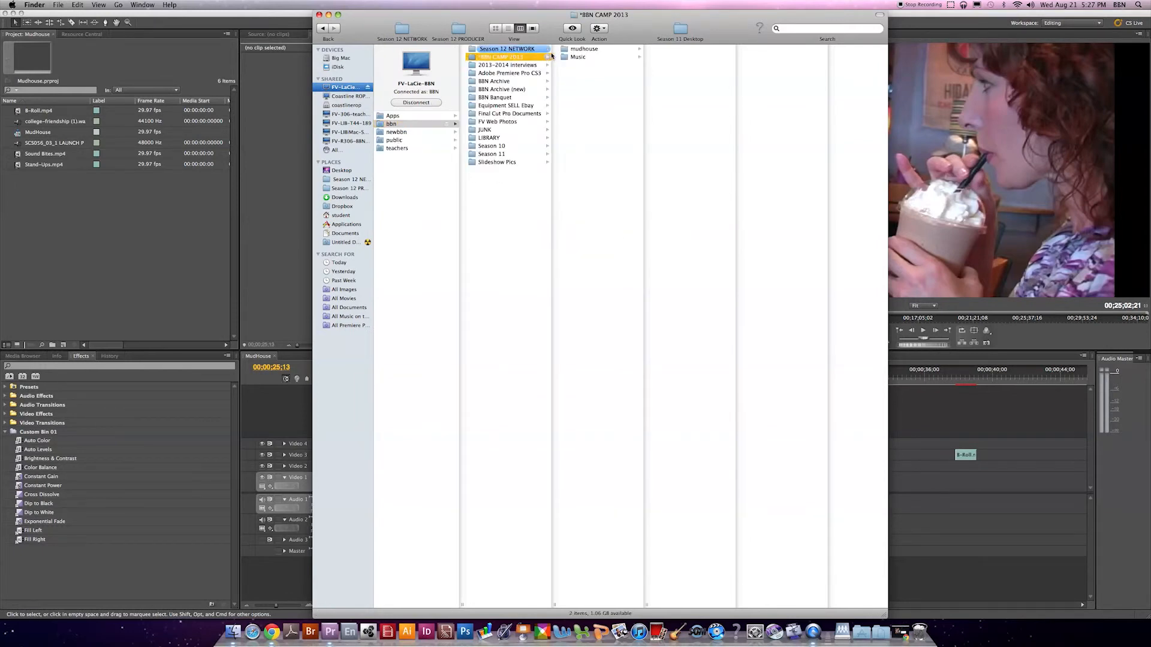
{"action": "left_click", "coordinate": [522, 50]}
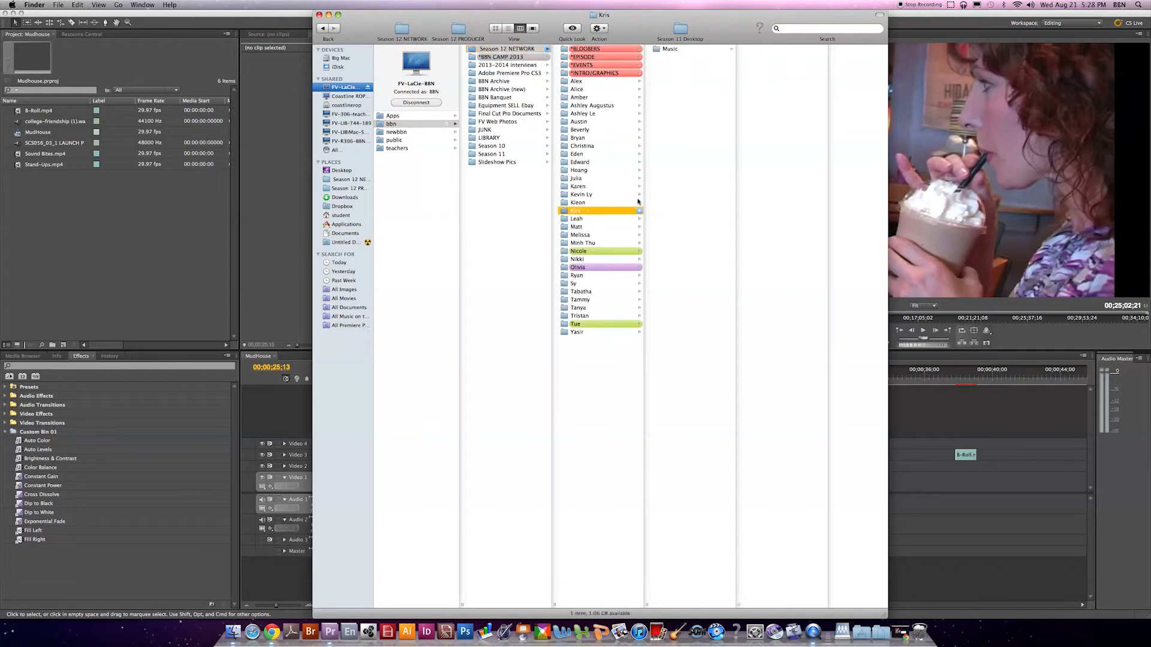
{"action": "right_click", "coordinate": [678, 67]}
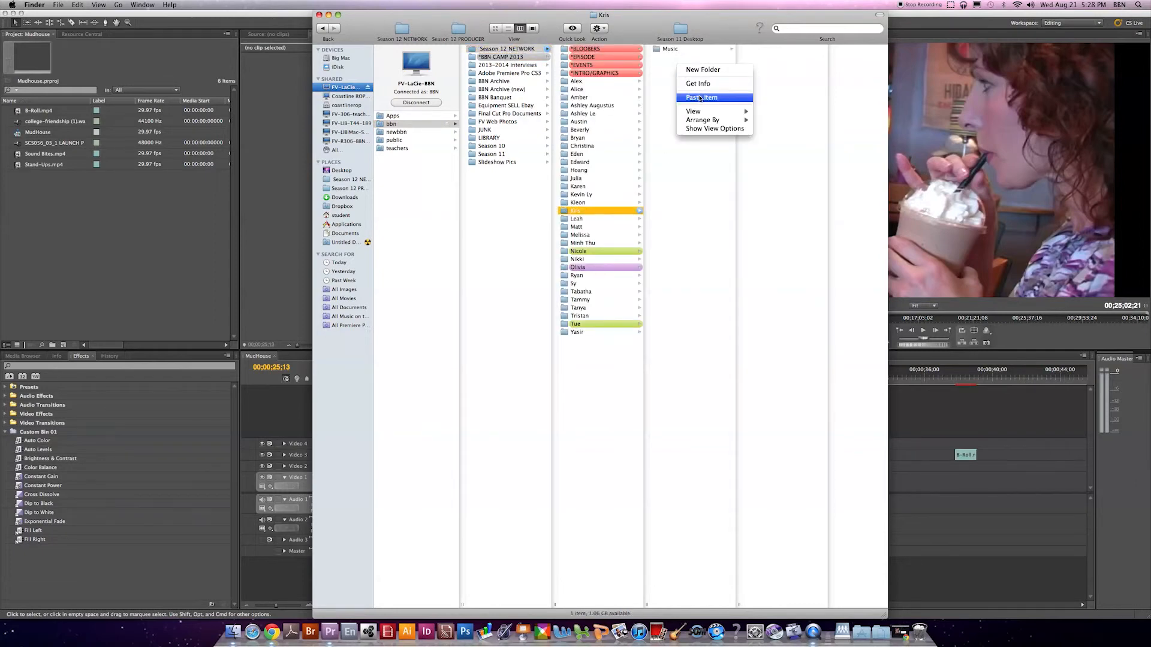
{"action": "left_click", "coordinate": [699, 97]}
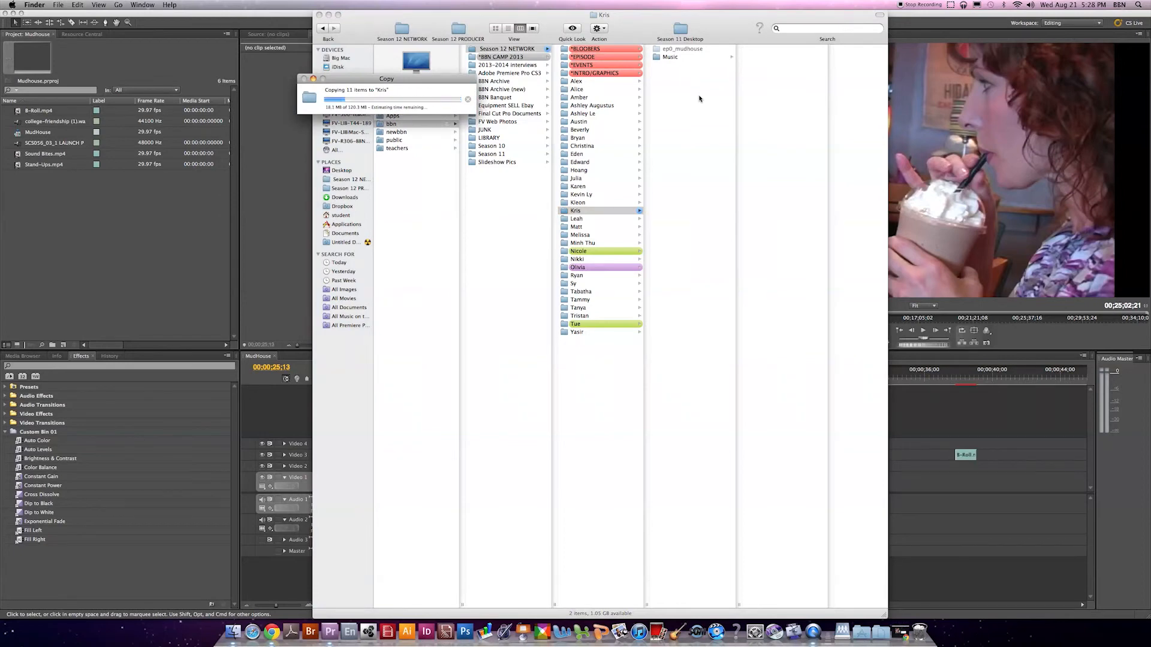